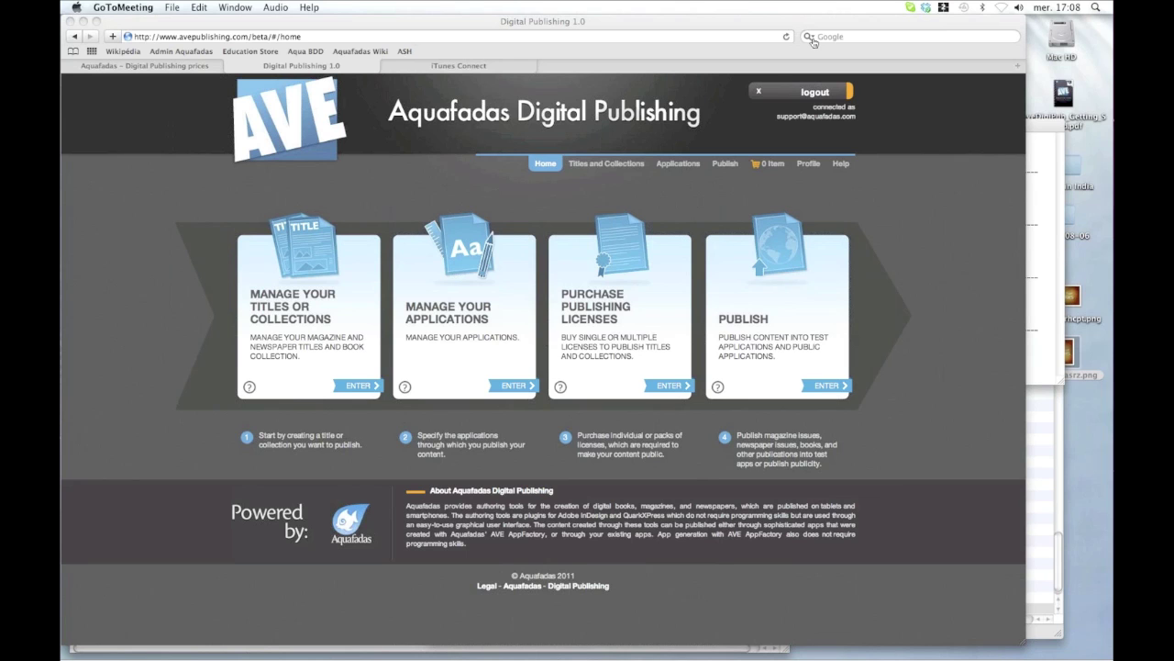
- Show the balloon document's AVE Project Manager in InDesign CS5, then bring Finder forward
key(super+Tab)
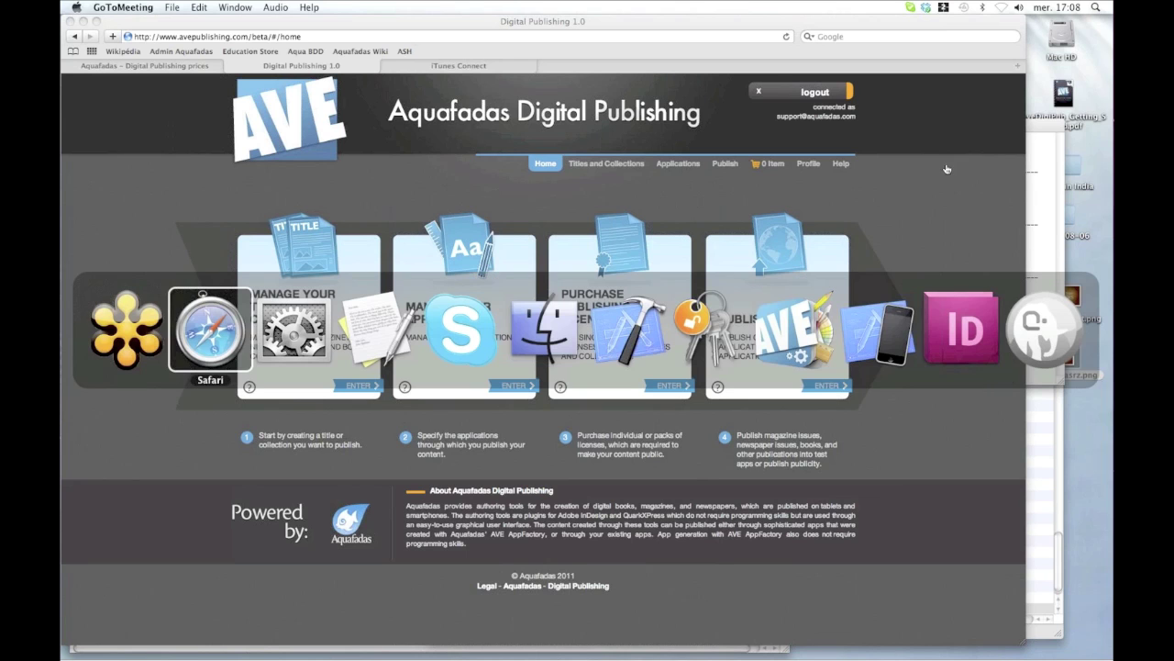
click(952, 312)
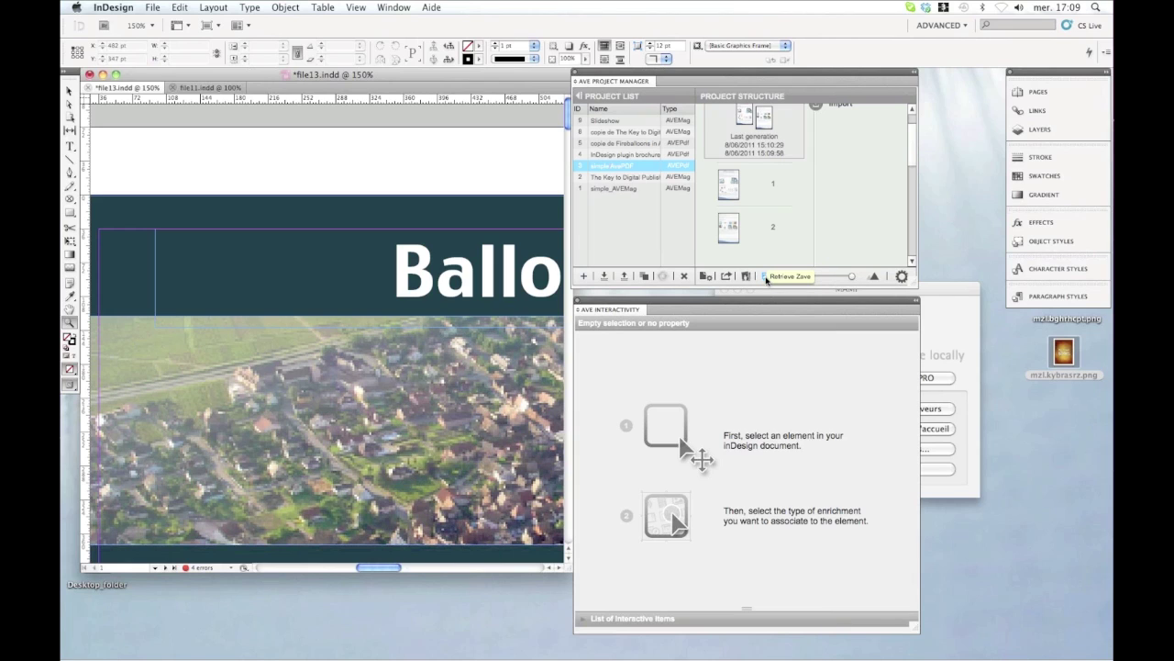
key(super+Tab)
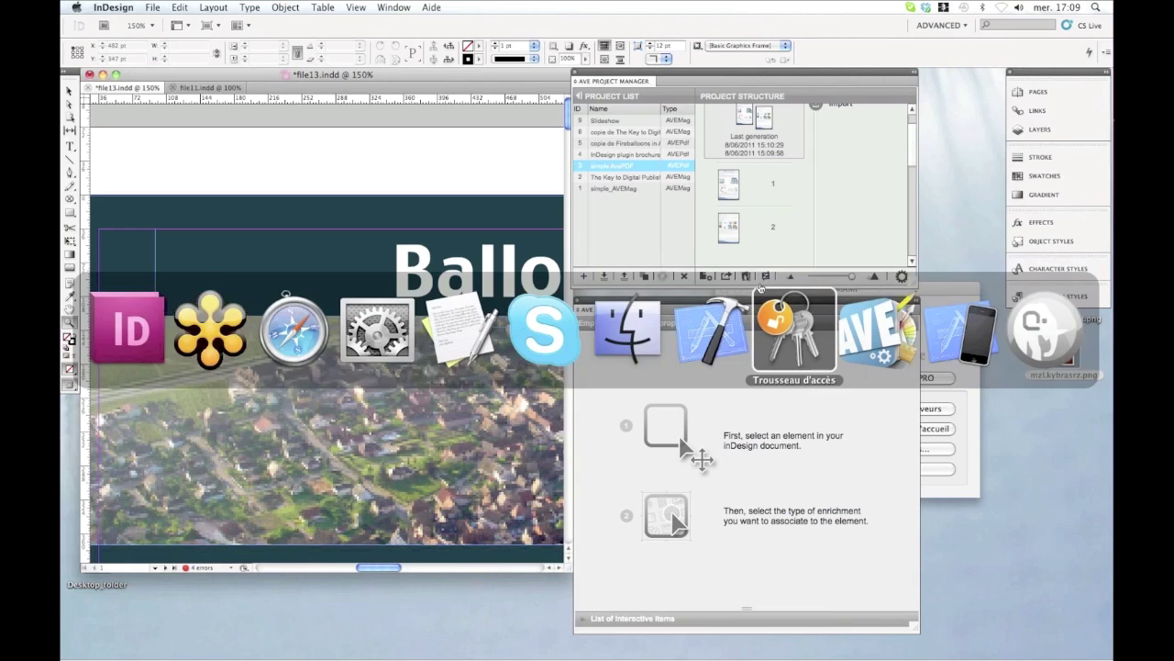
click(629, 331)
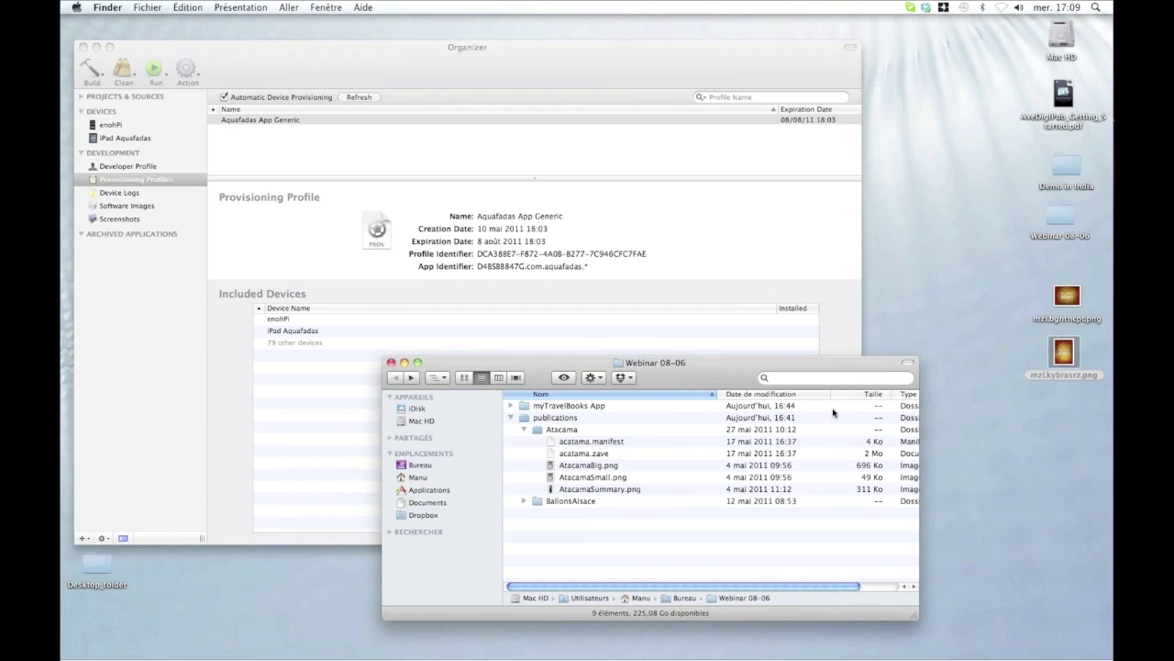
- Move the Webinar 08-06 window to the top, enlarge it, and inspect the Atacama manifest and PNGs
drag(758, 365, 791, 35)
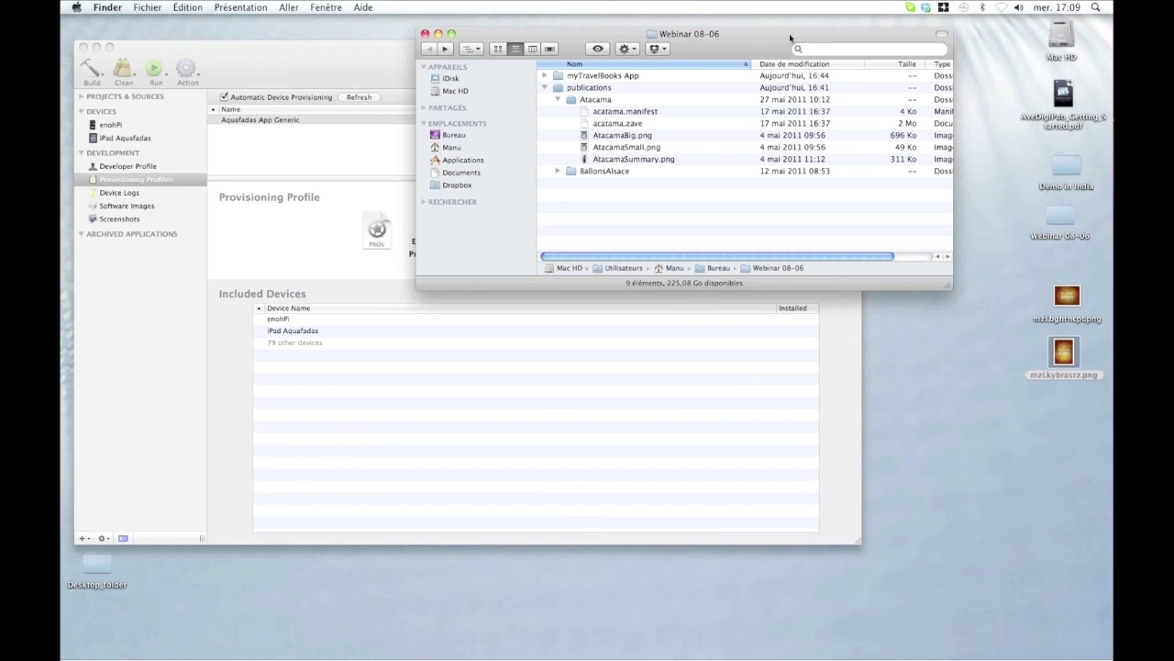
drag(943, 285, 949, 471)
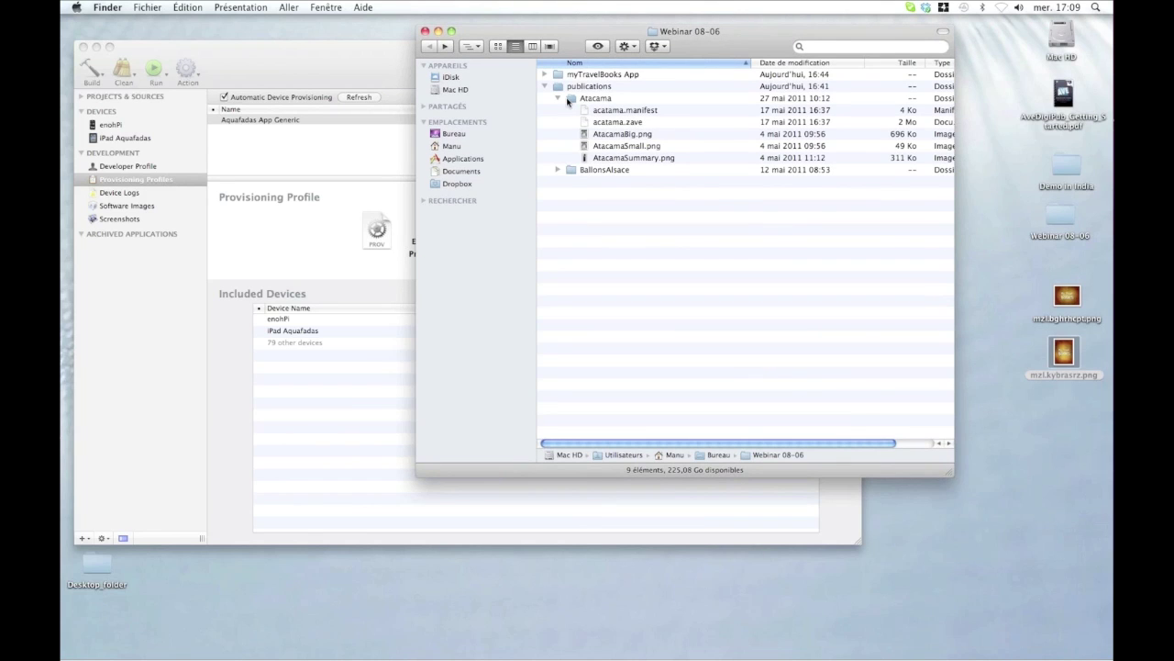
click(624, 111)
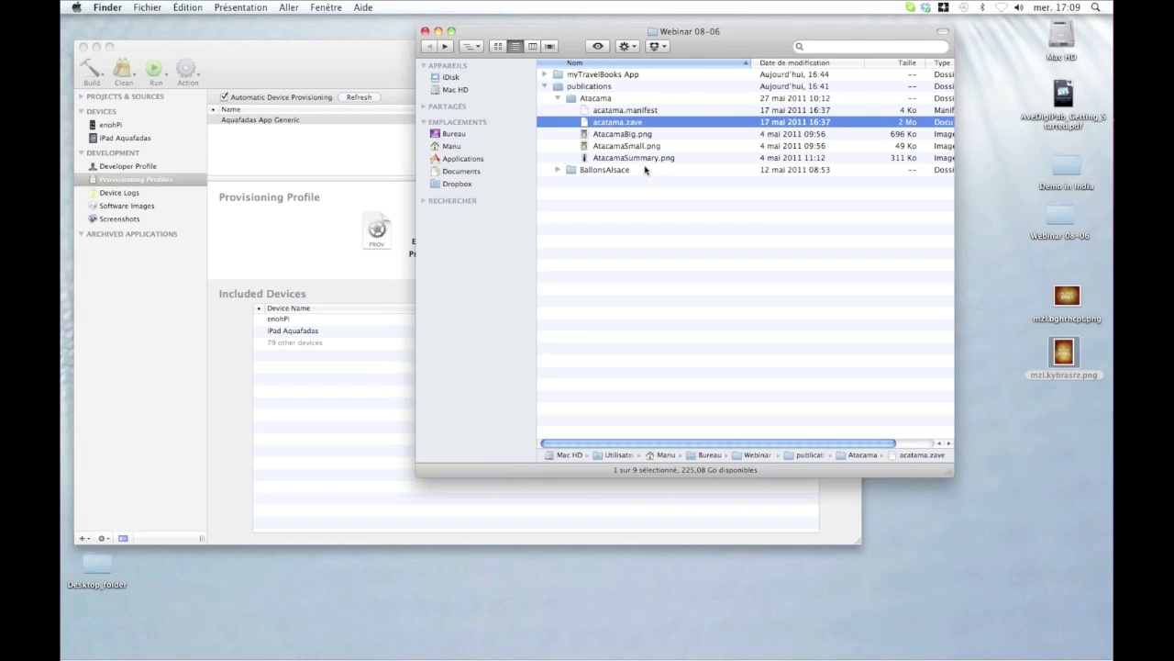
click(629, 145)
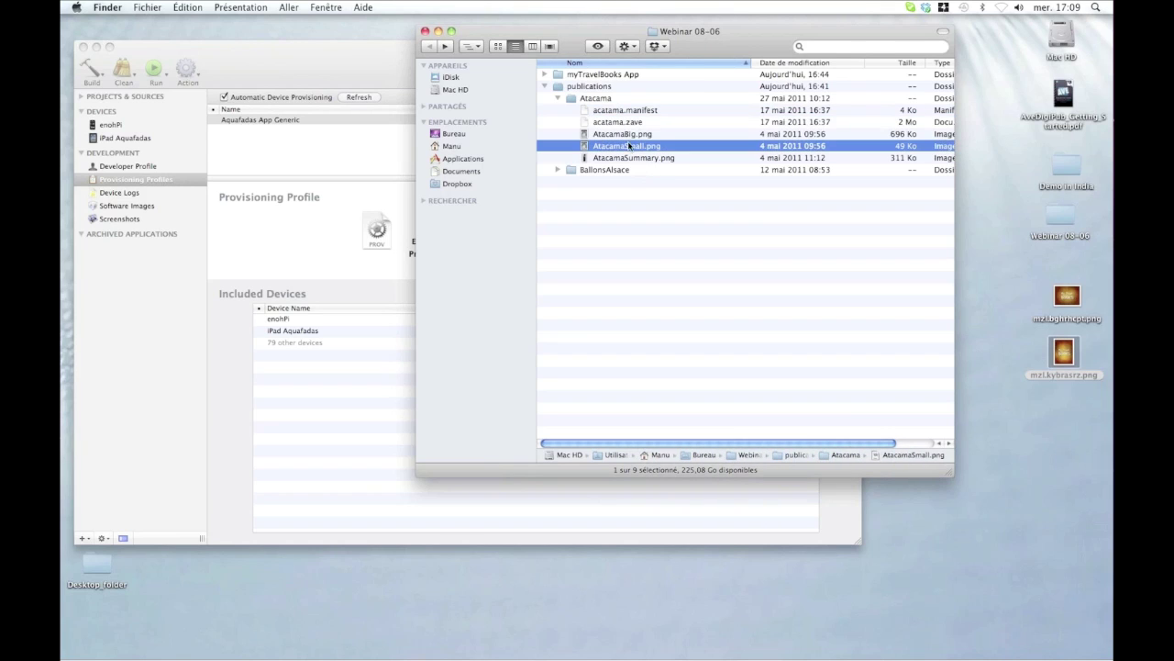
click(627, 135)
click(639, 159)
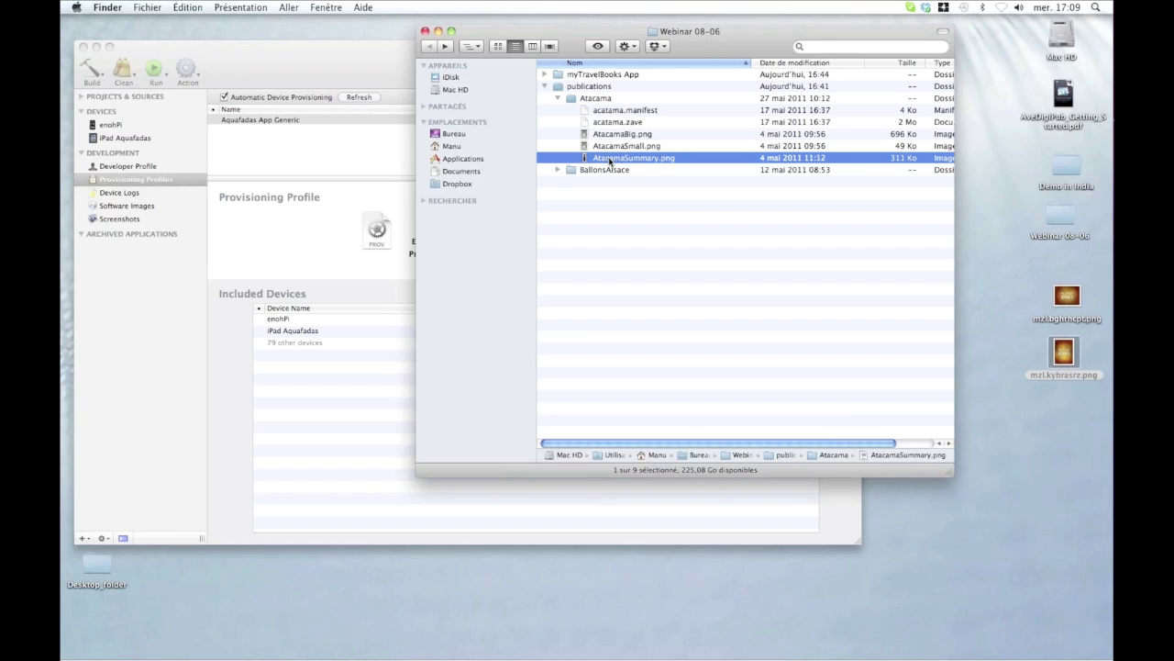
key(super+Tab)
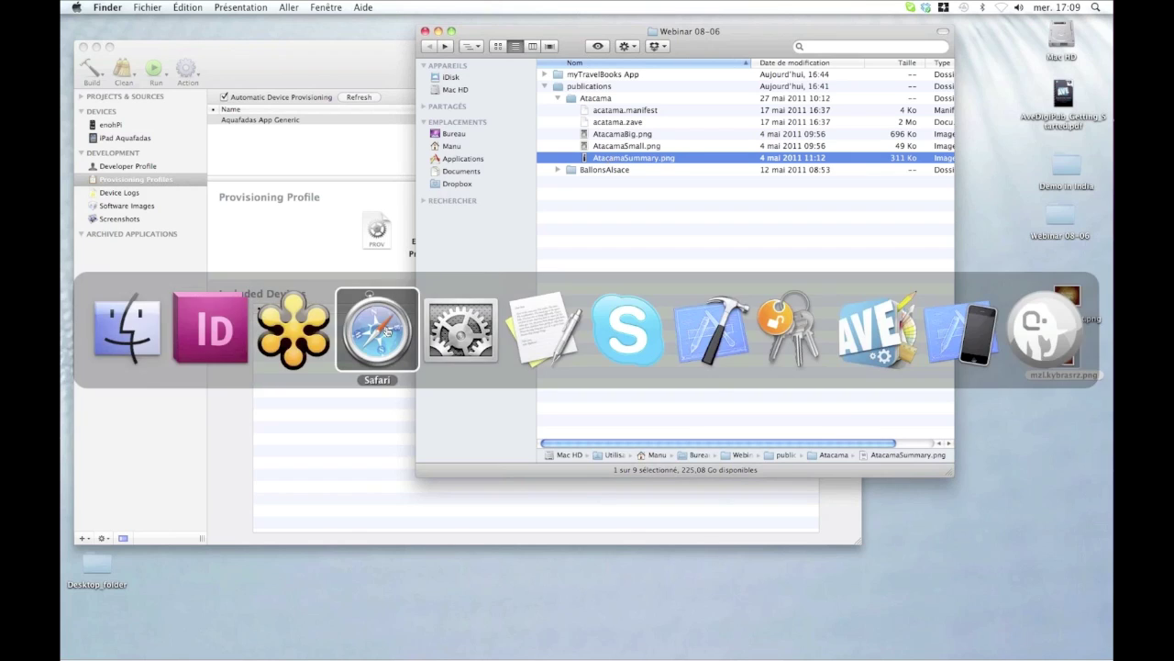
- In Safari, review the My Travel Books collection's issue types, then go to Applications
click(385, 330)
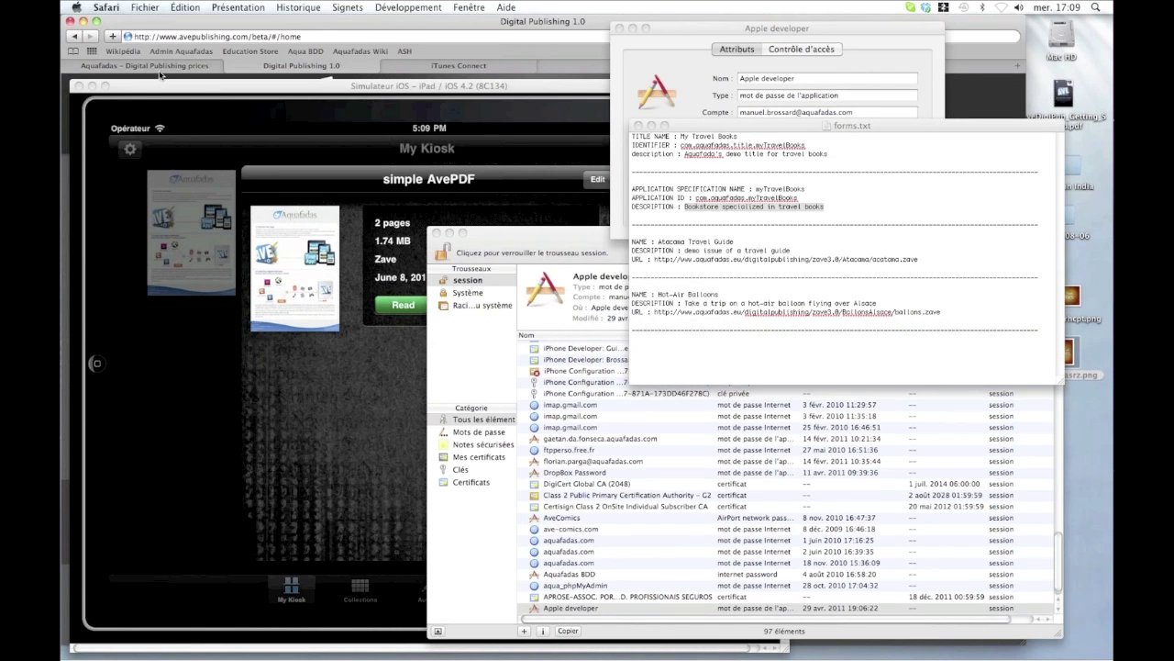
click(160, 70)
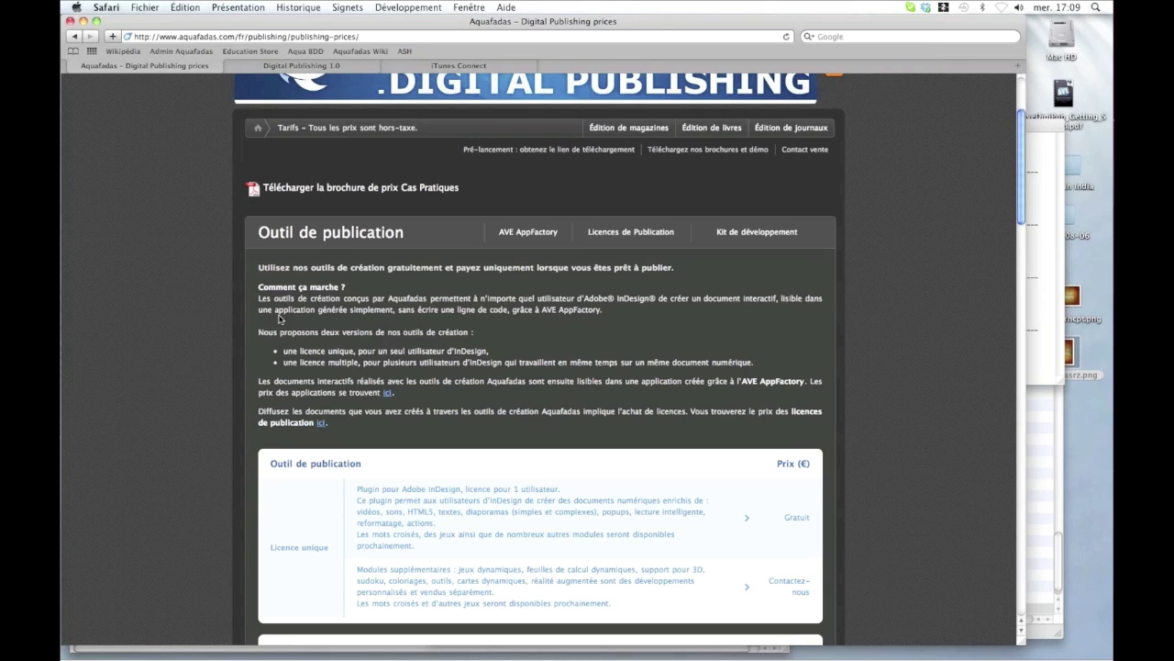
click(314, 69)
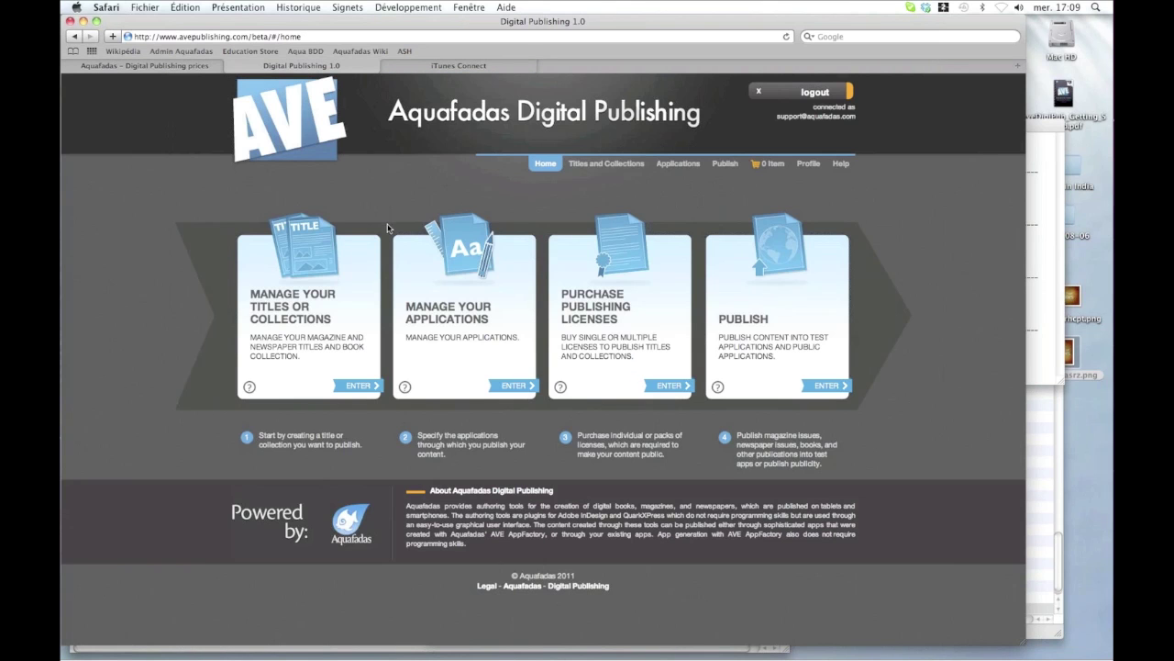
click(282, 336)
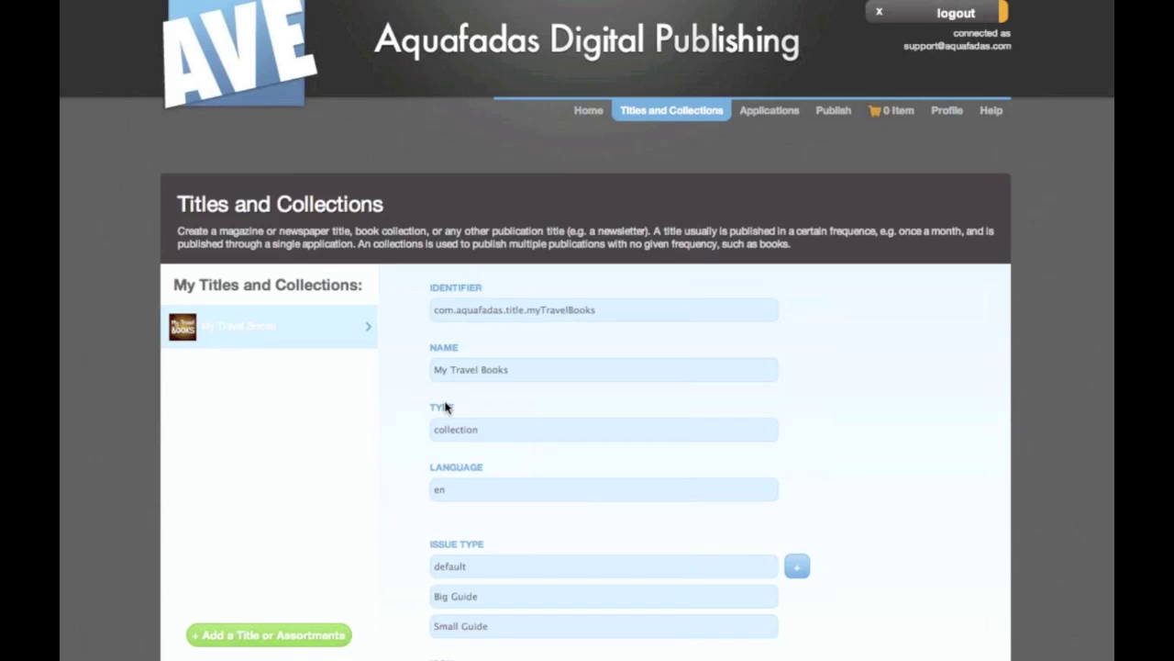
scroll(517, 539, down, 2)
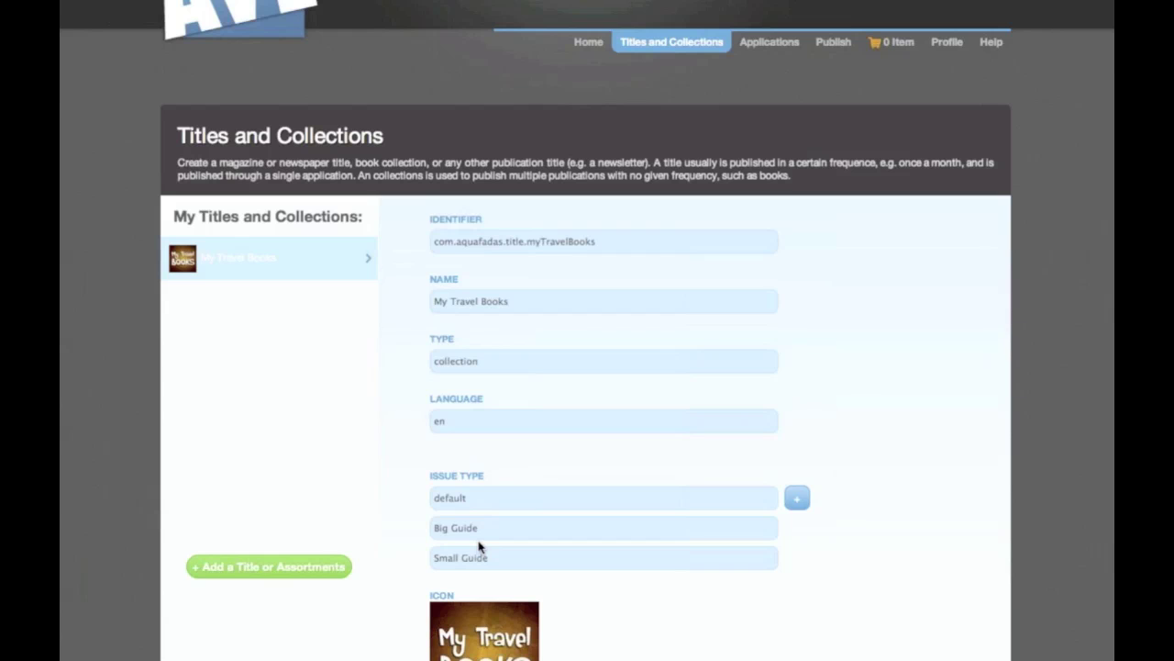
scroll(480, 545, down, 1)
scroll(514, 519, up, 3)
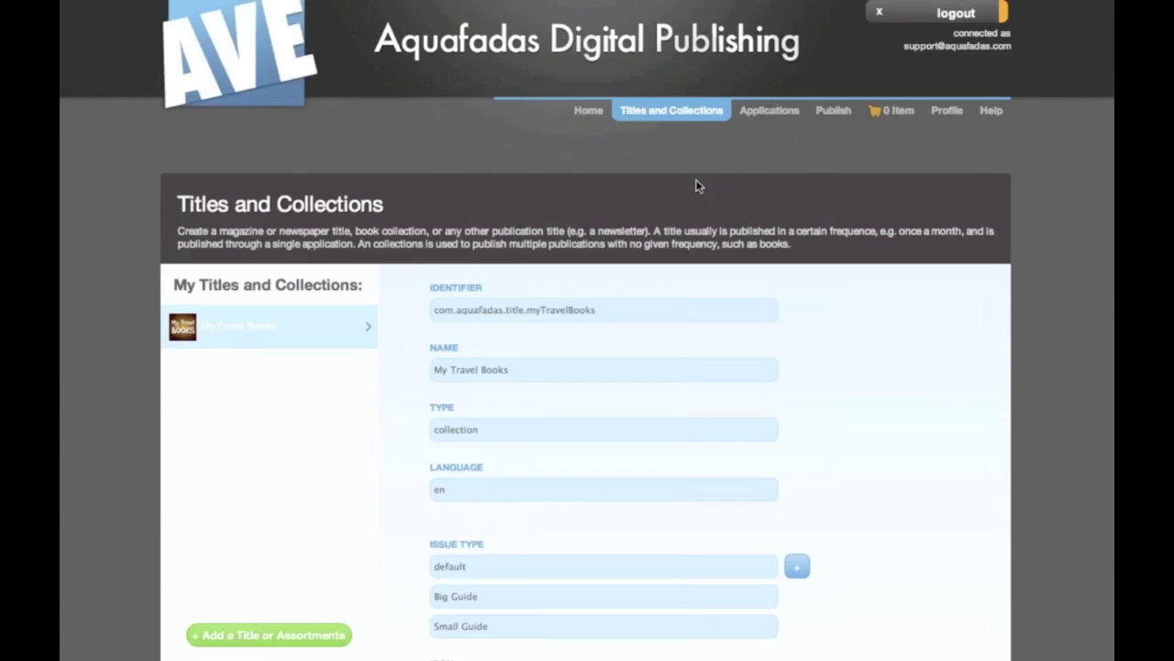
click(772, 111)
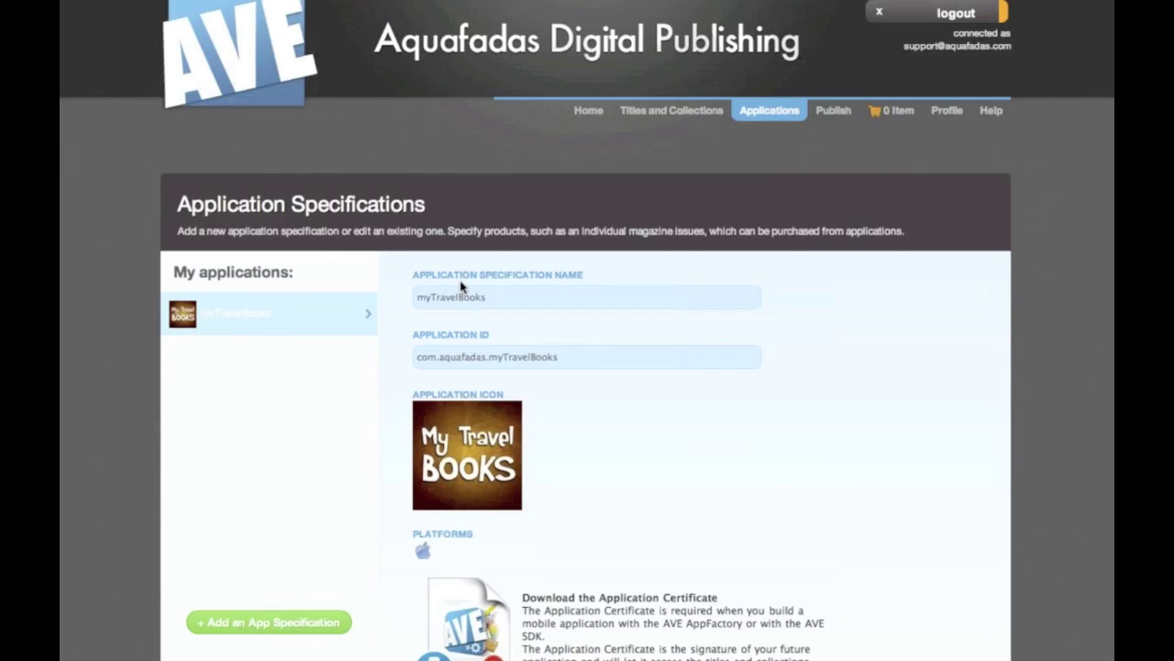
- Scroll the myTravelBooks specification down to its empty product list
scroll(461, 287, down, 1)
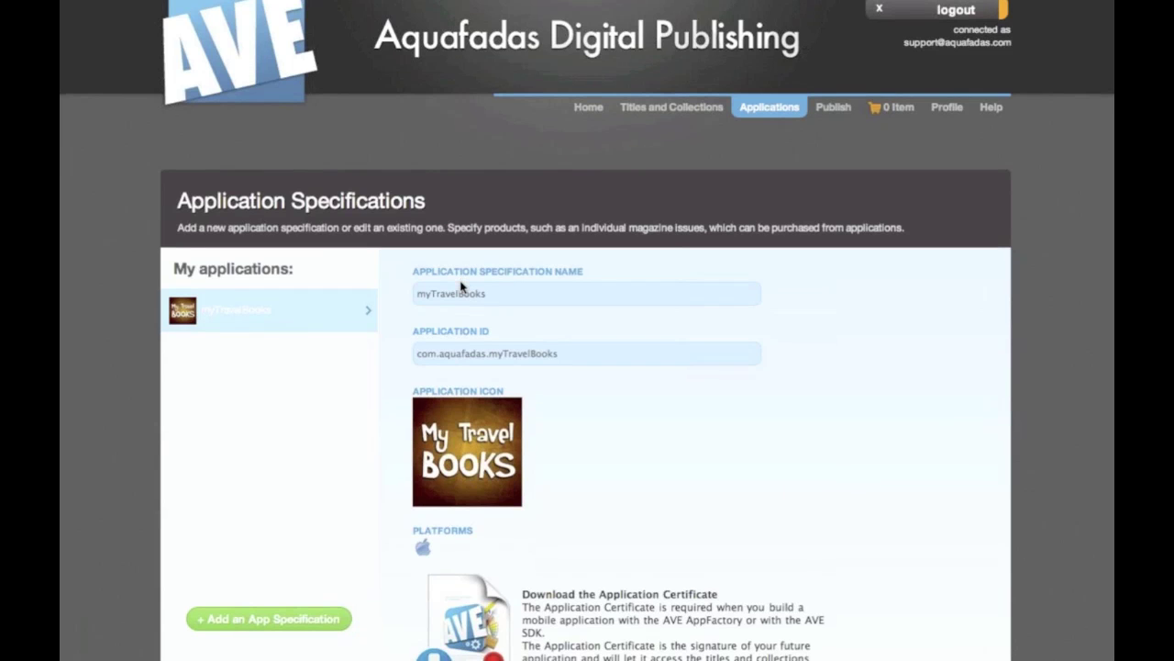
scroll(558, 331, down, 5)
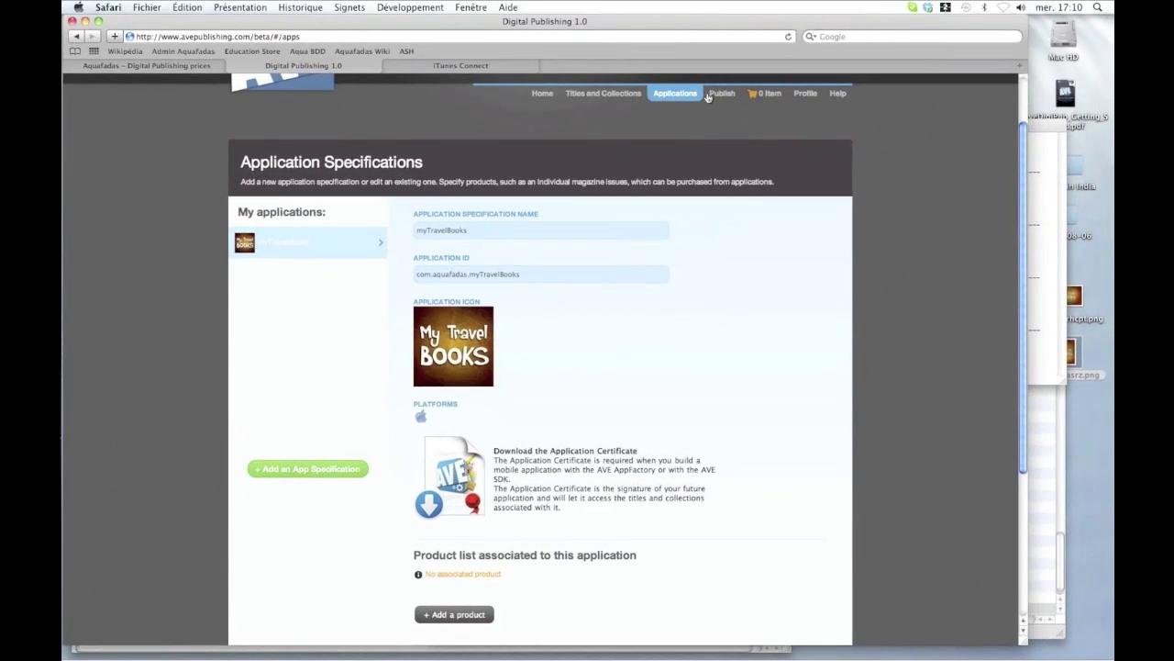
- Start a new publication named 'Atacama Travel Guide', pasted from the forms.txt notes
click(722, 95)
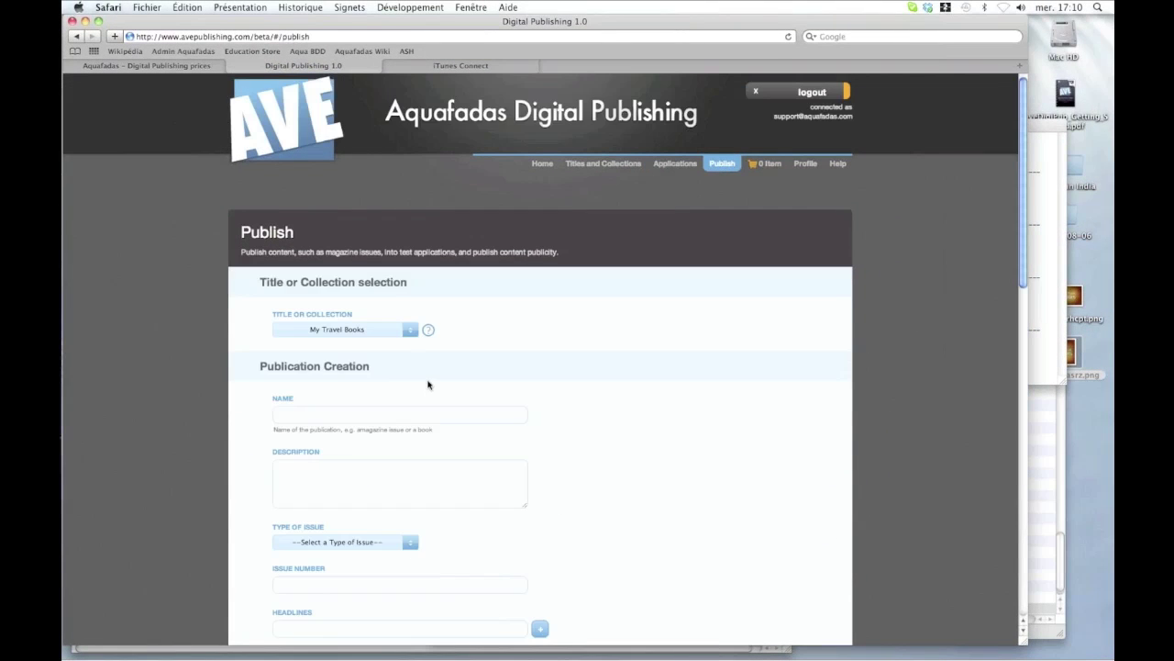
scroll(405, 362, down, 5)
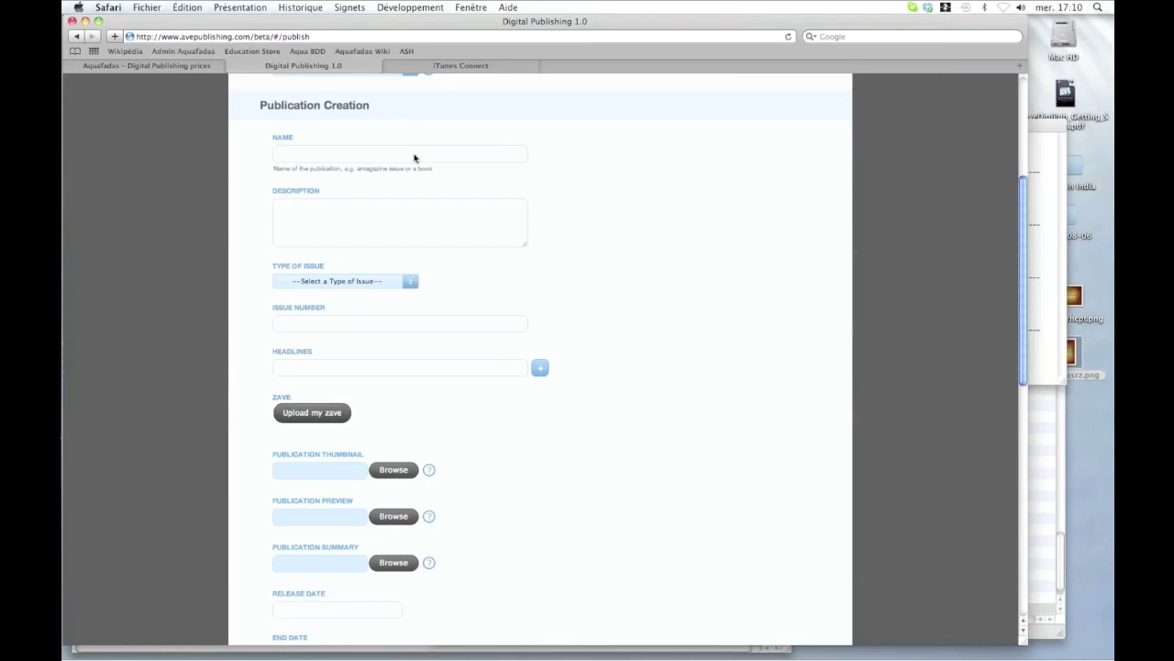
scroll(414, 157, up, 2)
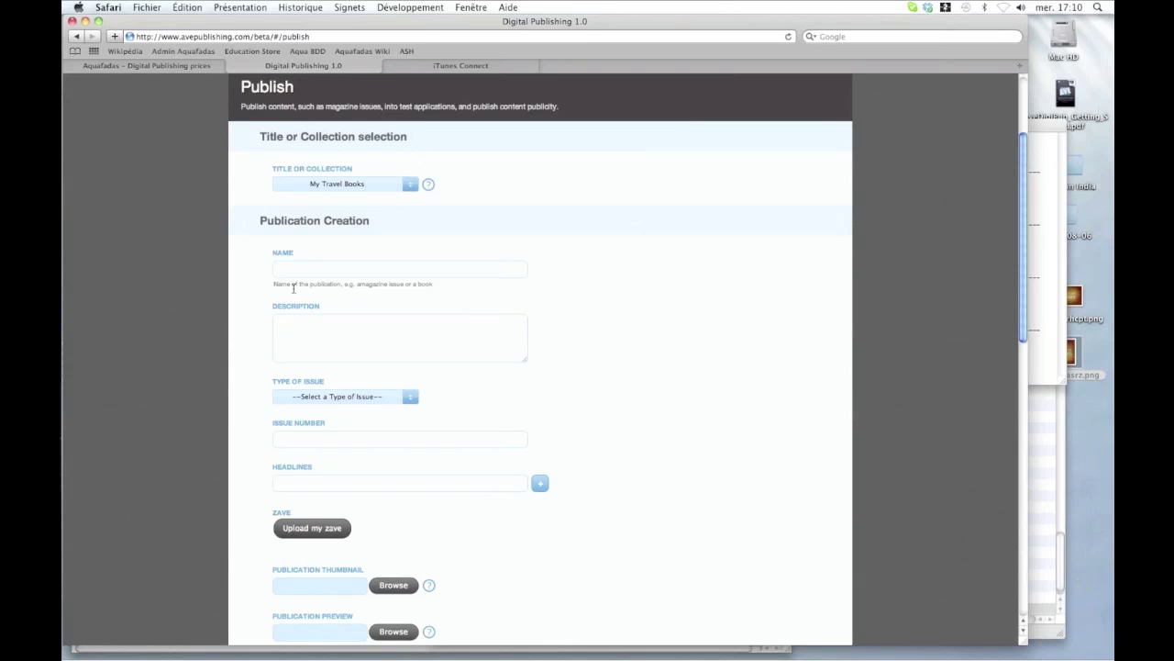
key(super+Tab)
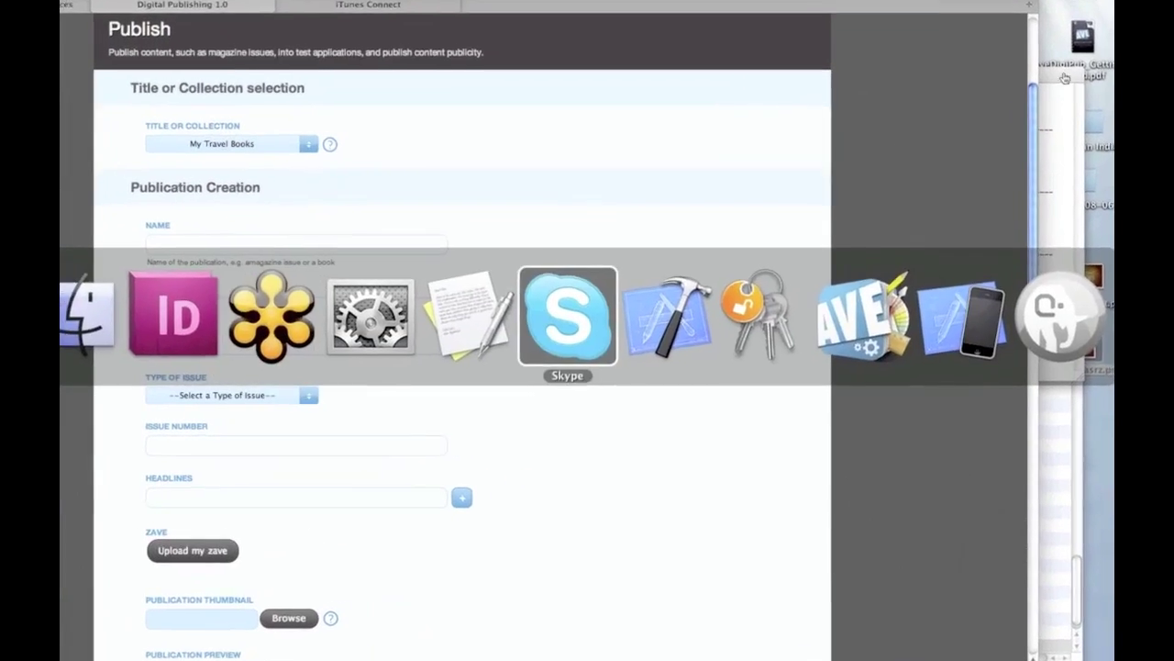
click(1060, 73)
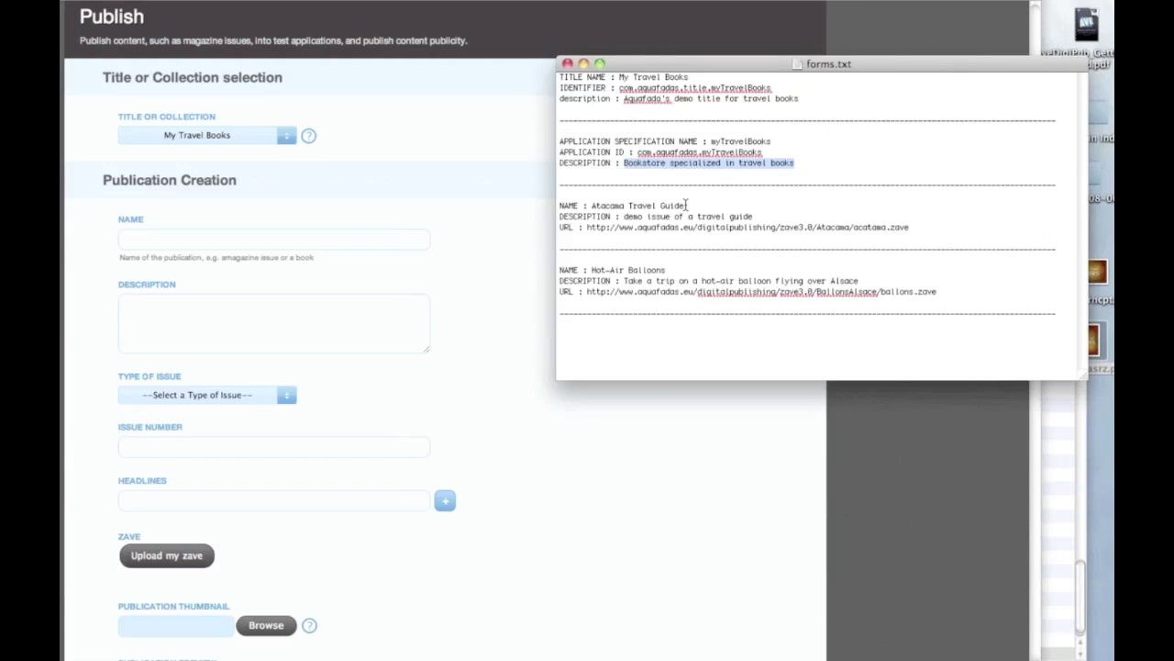
drag(687, 206, 592, 208)
key(super+c)
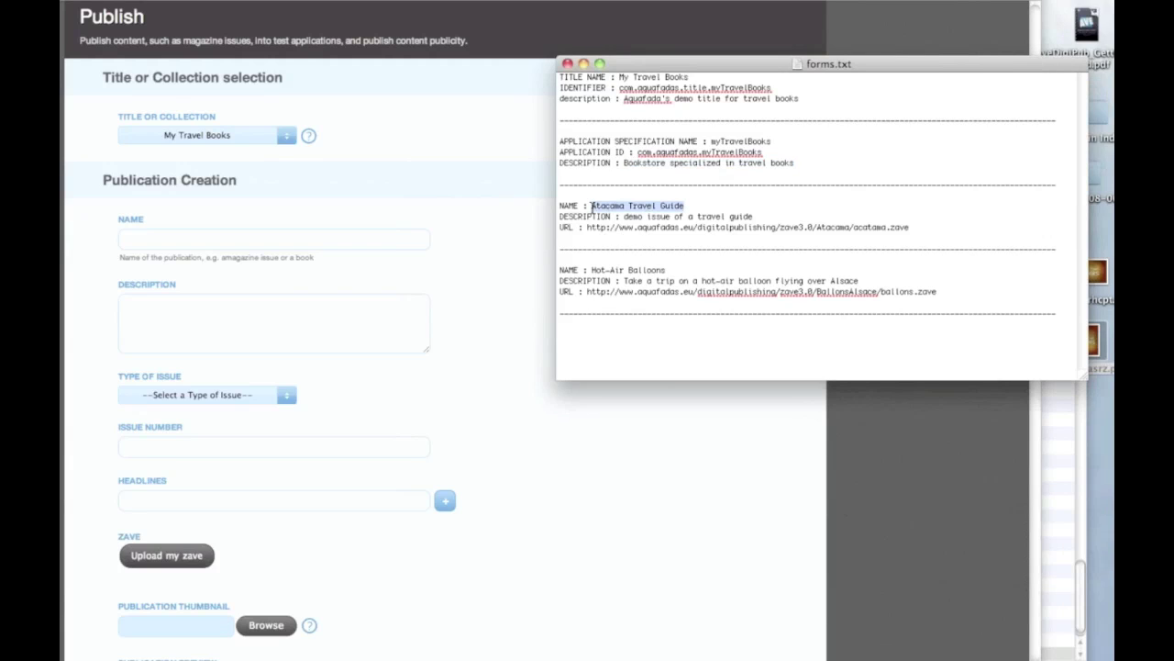
click(218, 239)
key(super+v)
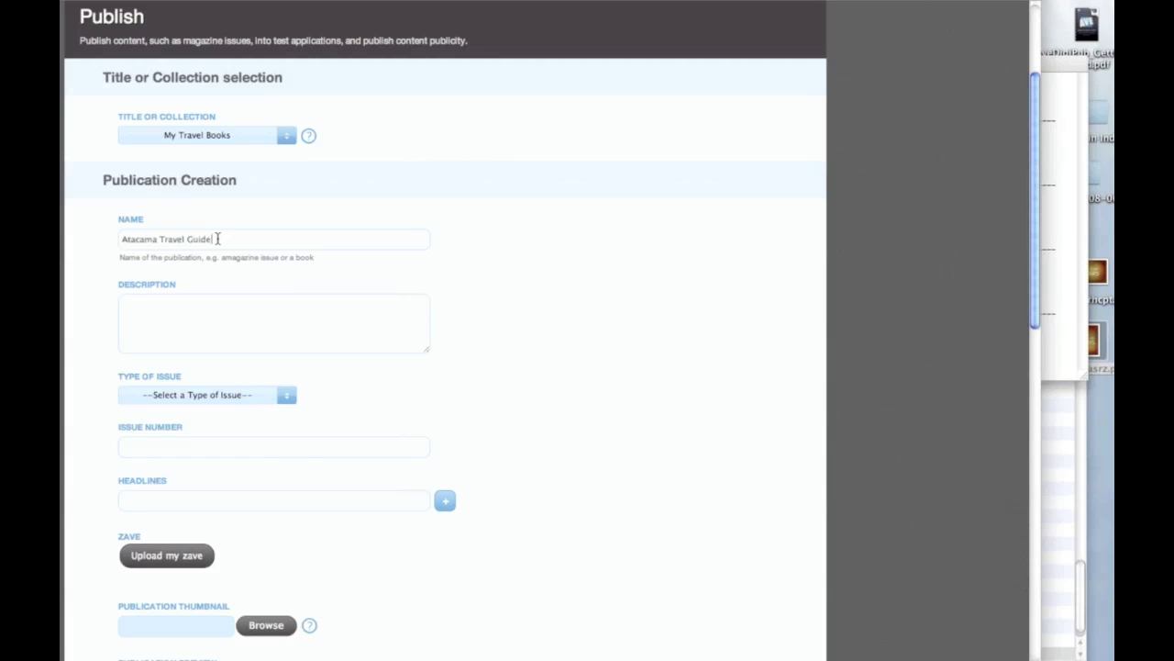
- Paste the description 'demo issue of a travel guide' and set the issue type to Big Guide
key(super+Tab)
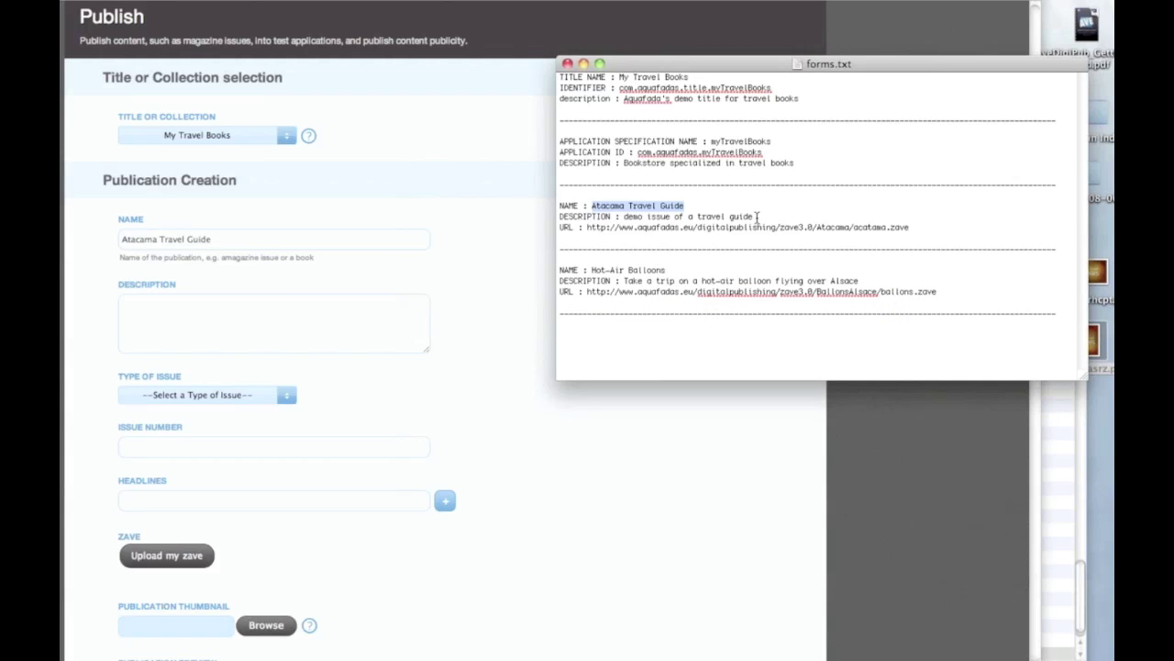
drag(754, 216, 623, 222)
key(super+c)
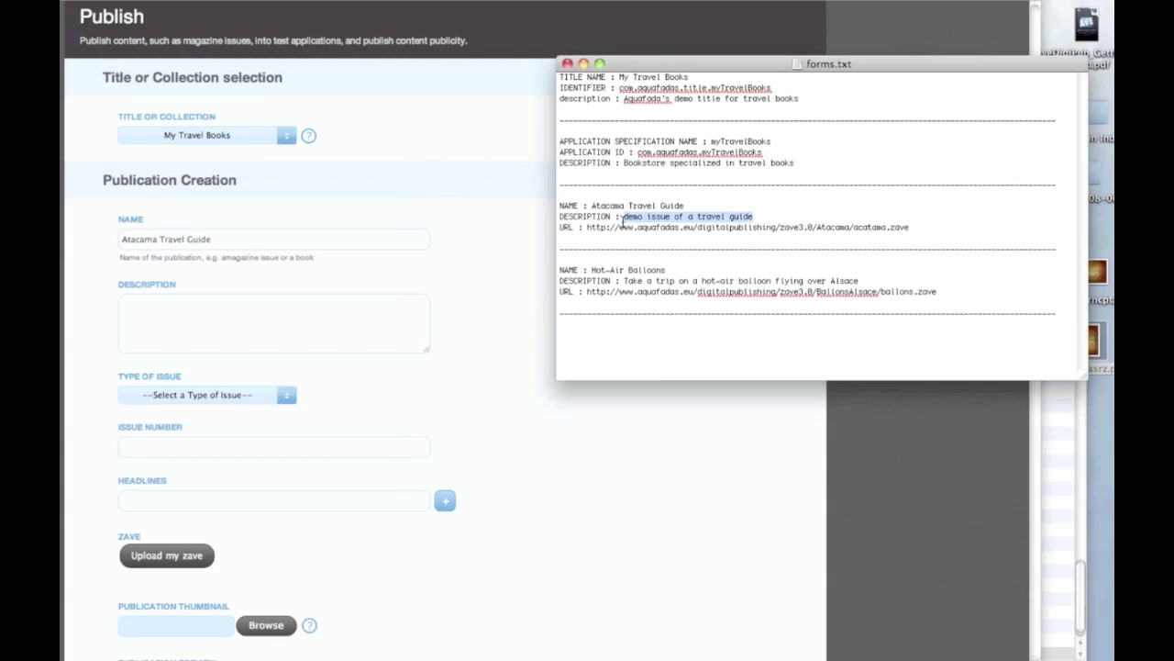
click(210, 321)
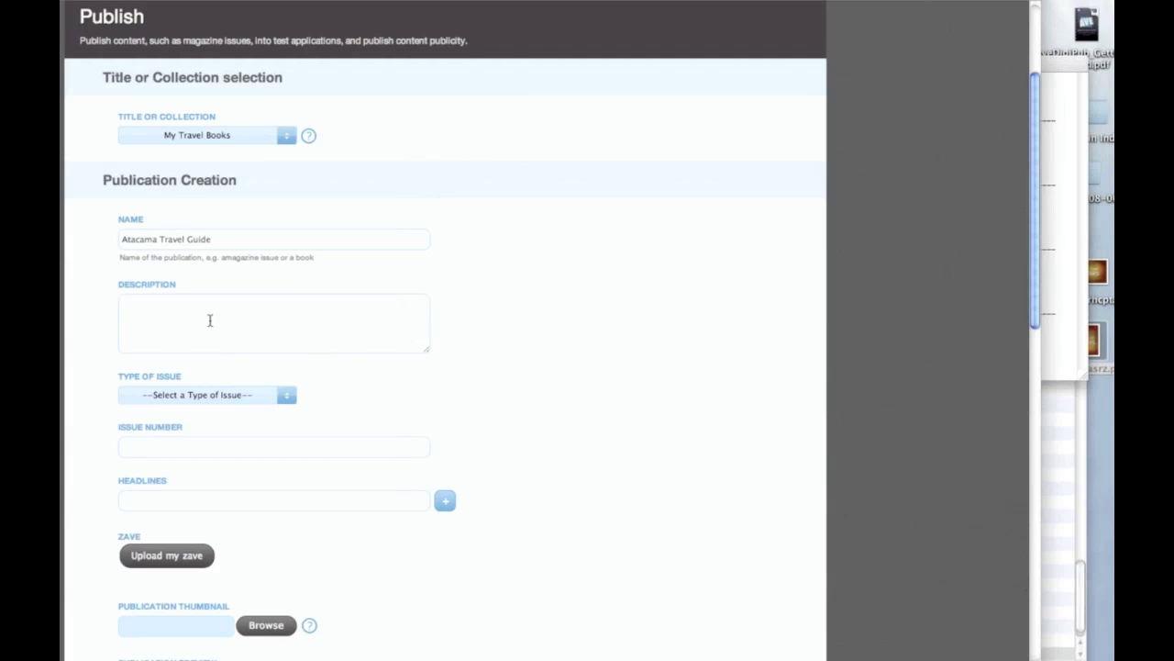
key(super+v)
click(284, 398)
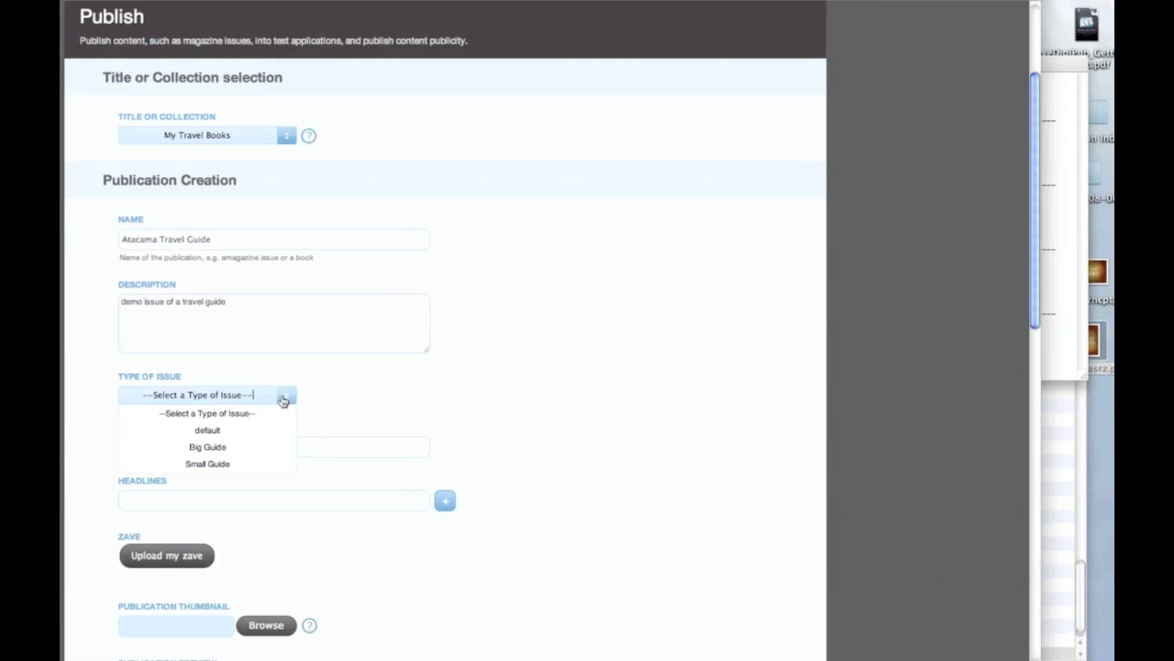
click(236, 451)
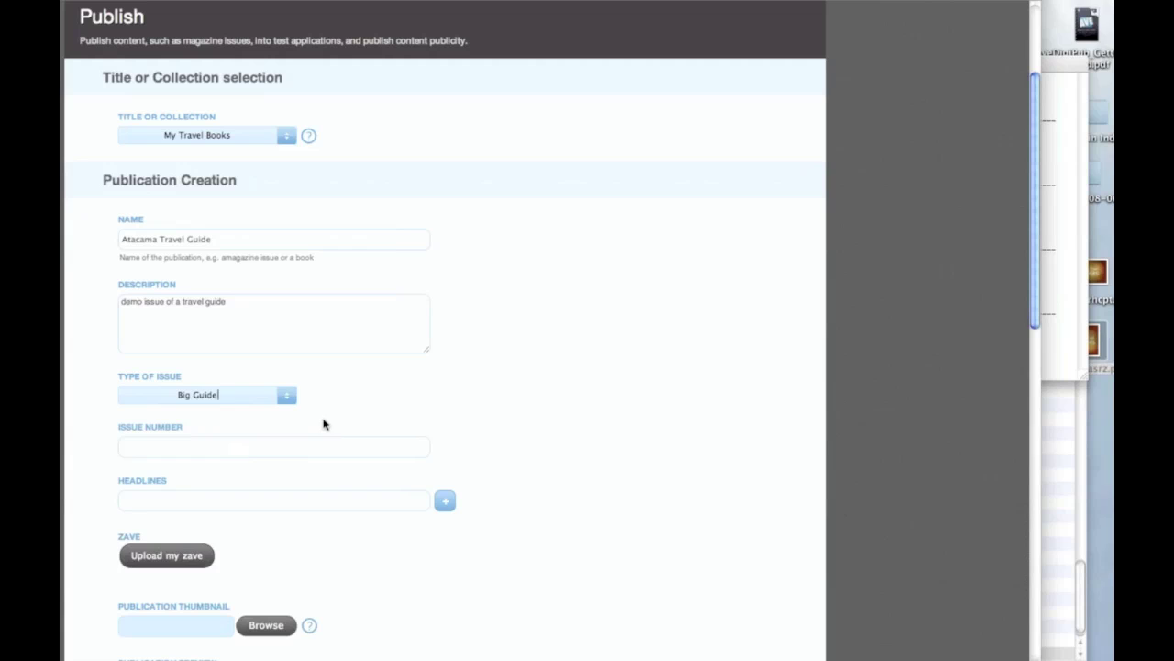
scroll(323, 424, down, 3)
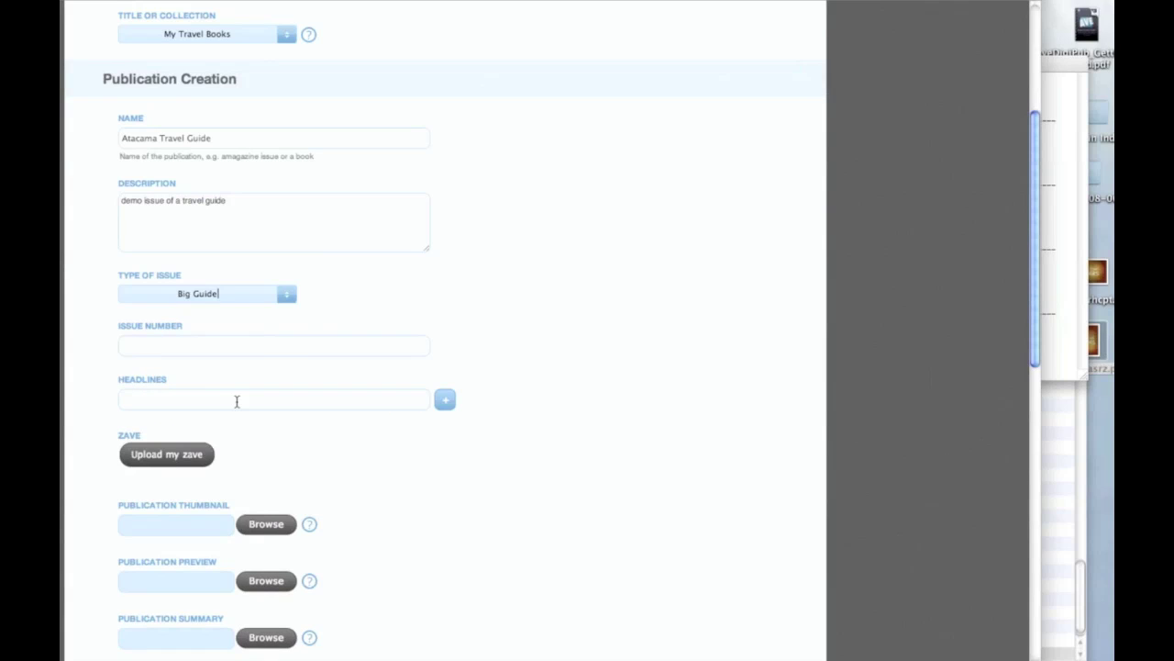
scroll(236, 401, down, 2)
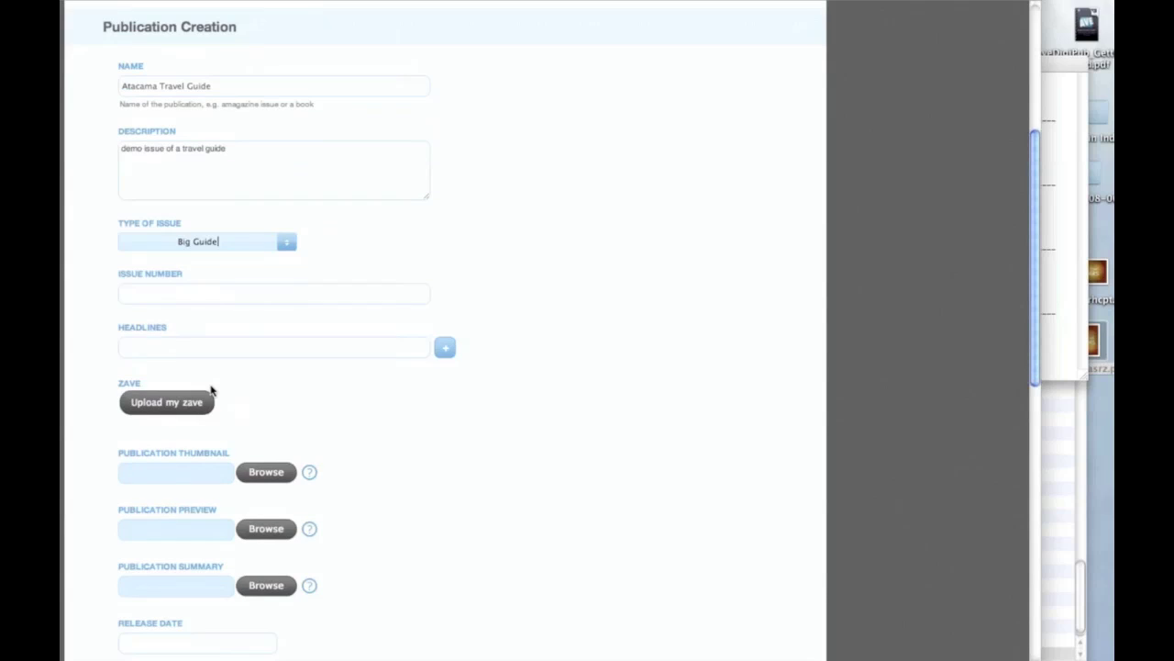
scroll(323, 421, down, 5)
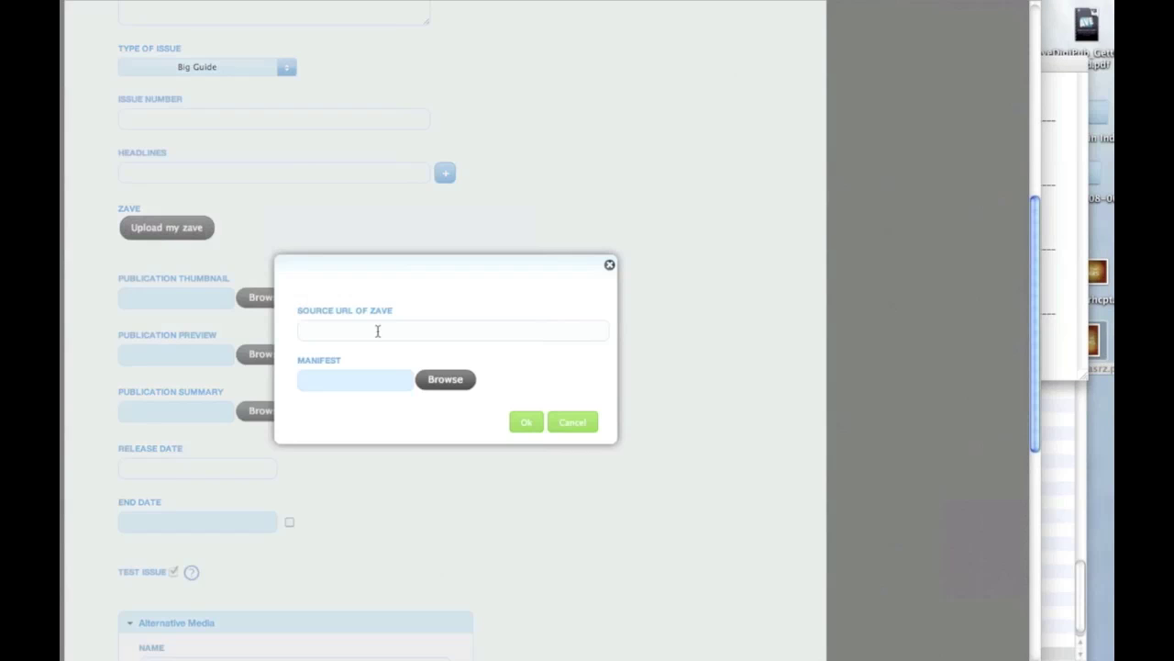
- Enter the zave source URL and upload acatama.manifest as its manifest
key(super+v)
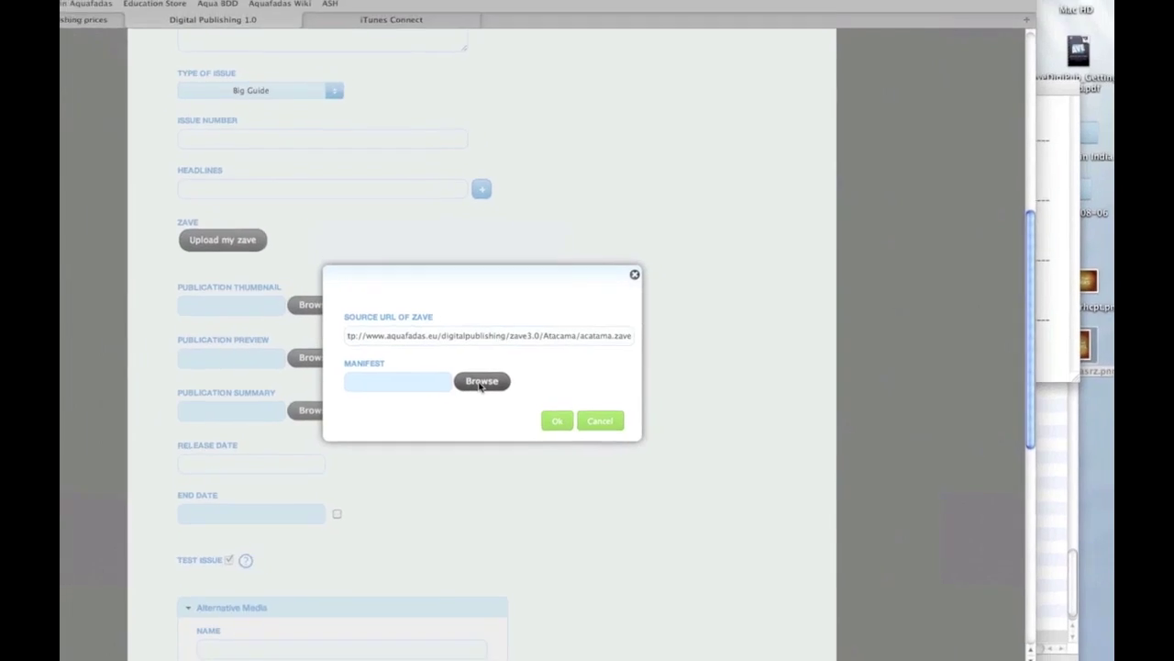
click(445, 380)
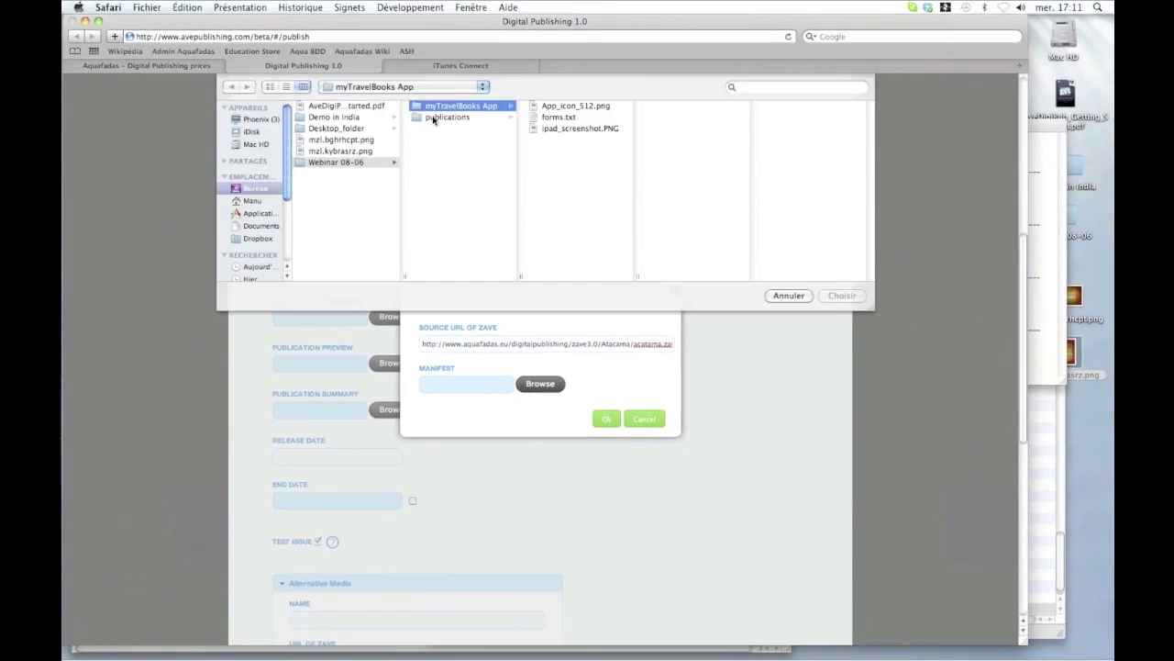
click(433, 118)
click(569, 108)
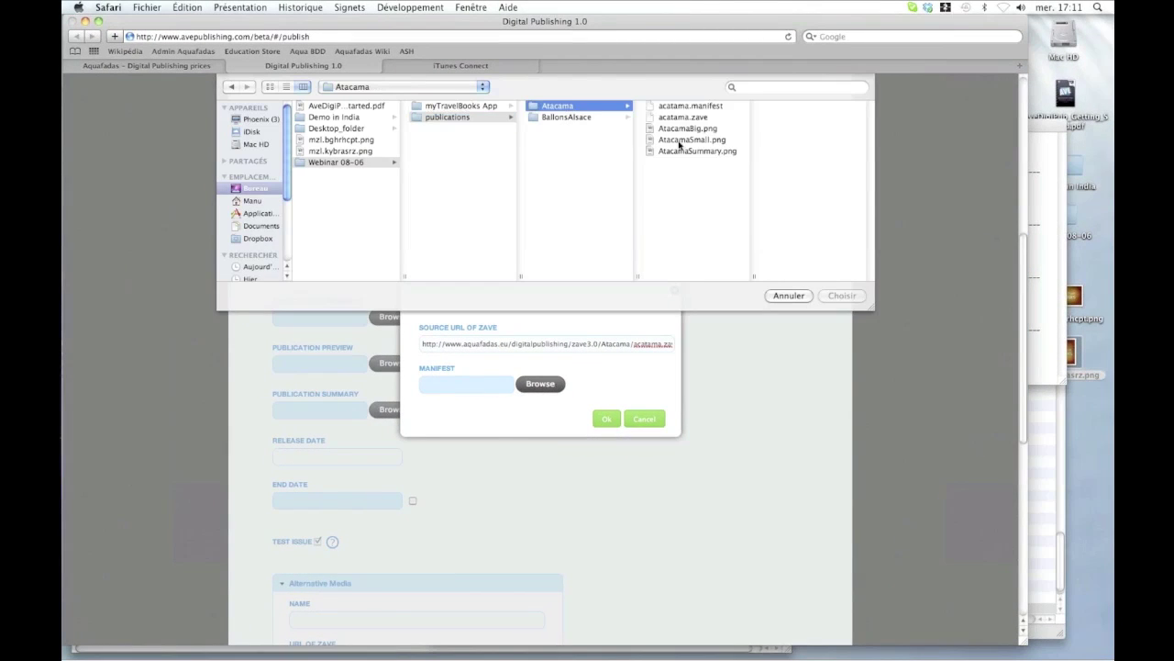
click(690, 107)
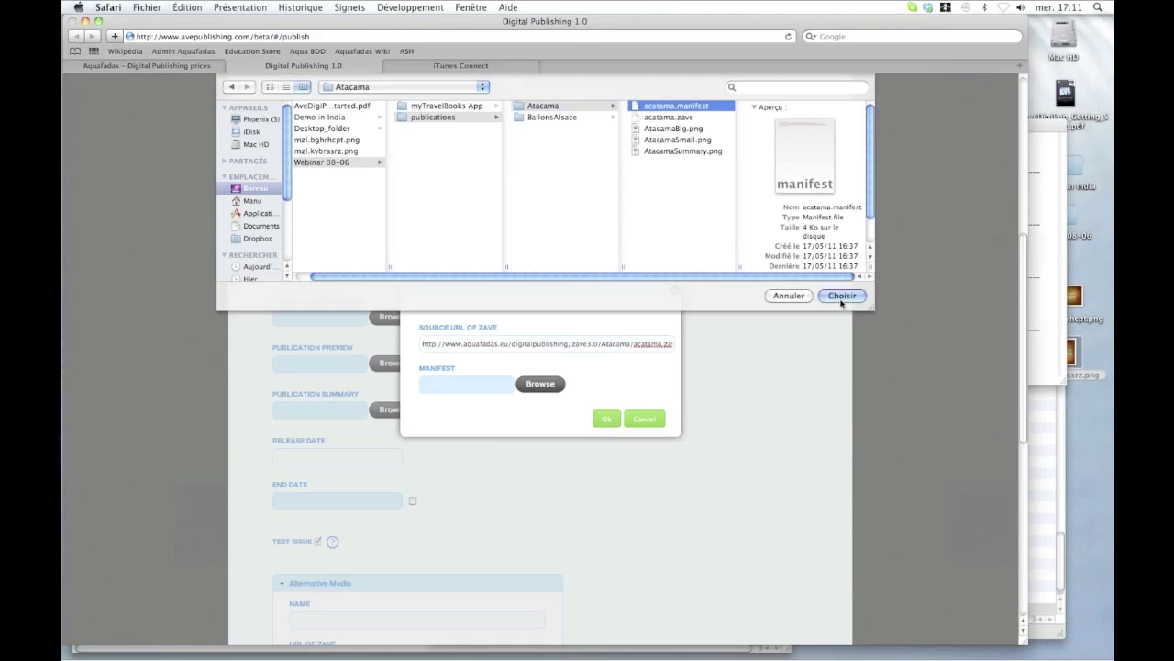
click(842, 296)
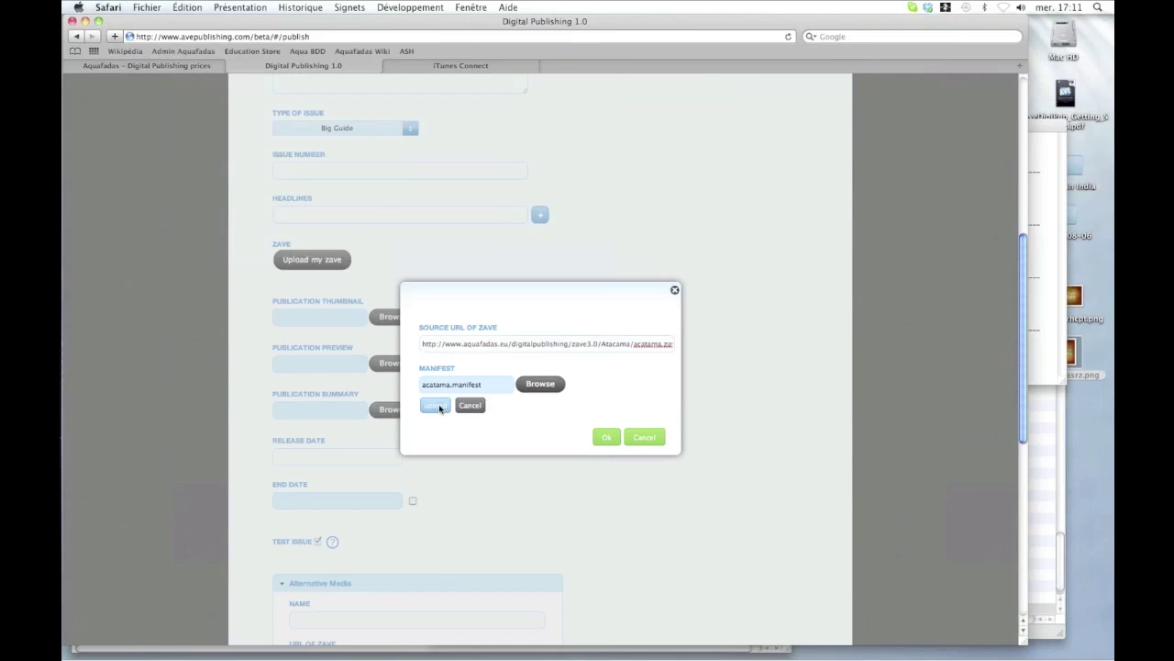
click(607, 420)
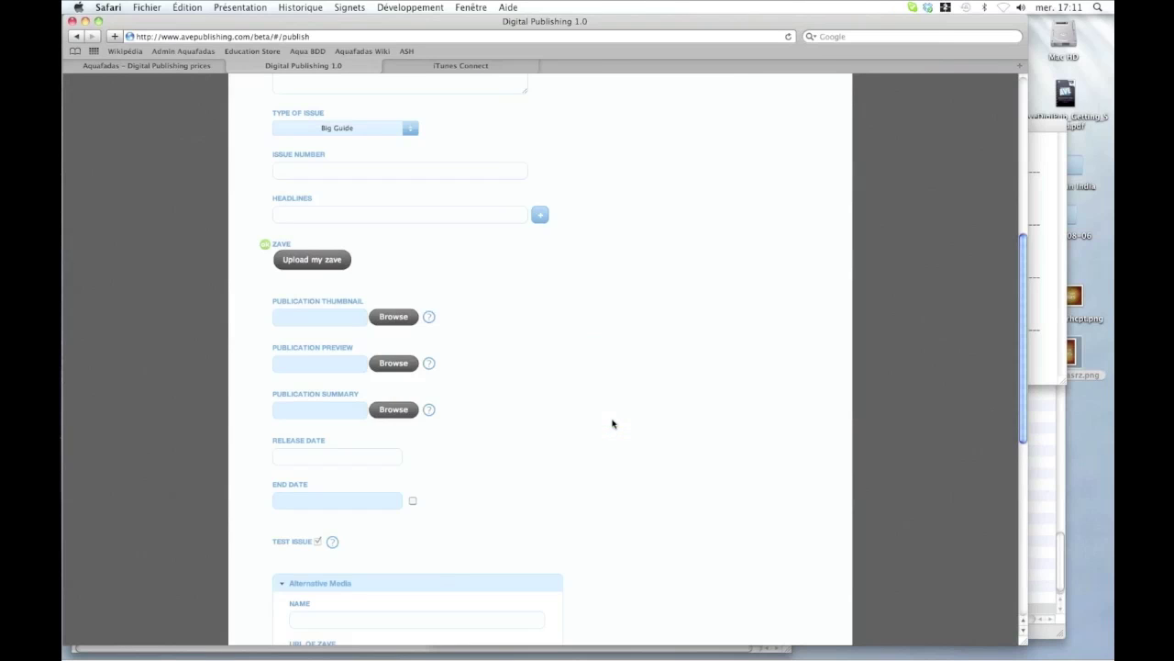
- Upload AtacamaSmall.png, AtacamaBig.png and AtacamaSummary.png as thumbnail, preview and summary images
click(397, 319)
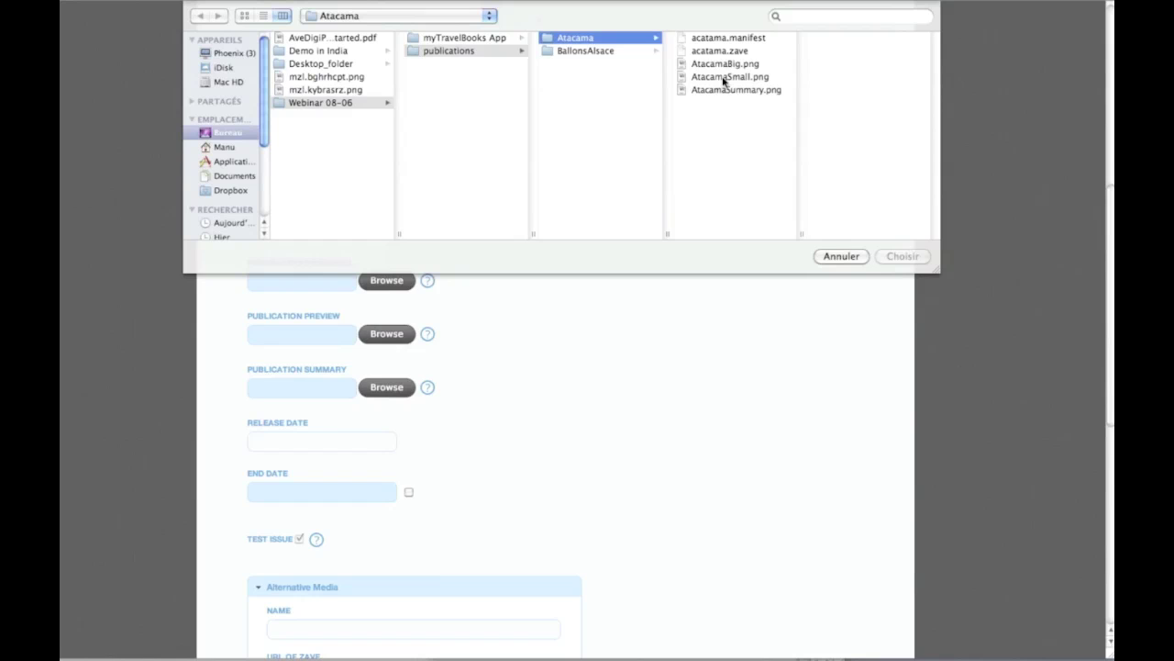
click(724, 82)
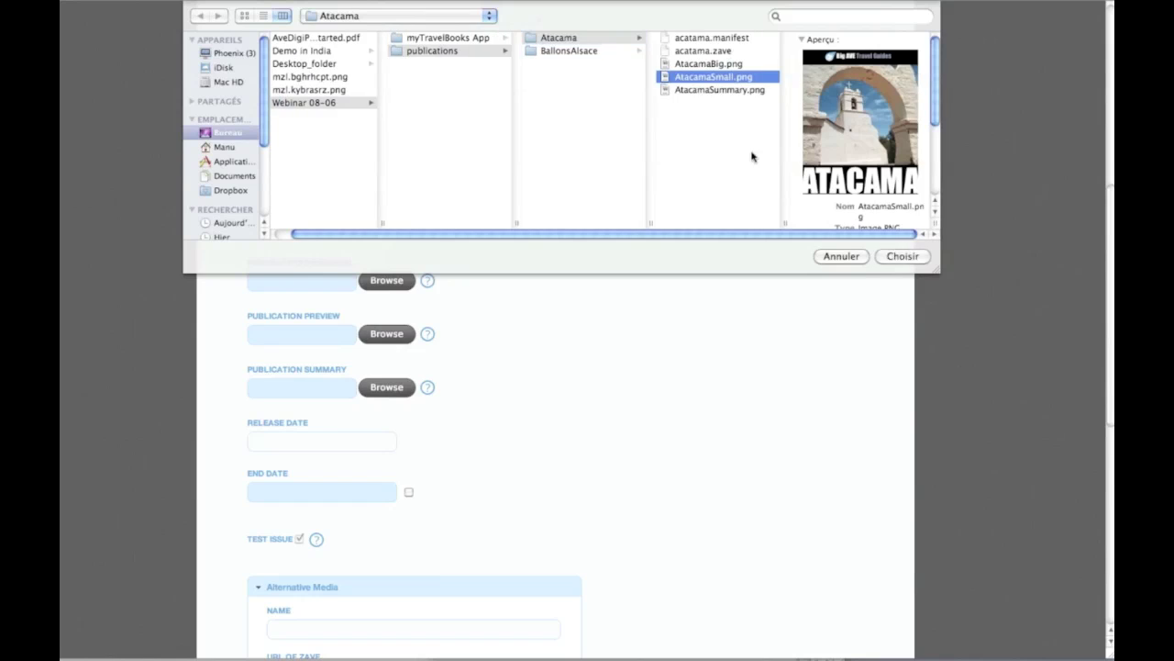
click(900, 257)
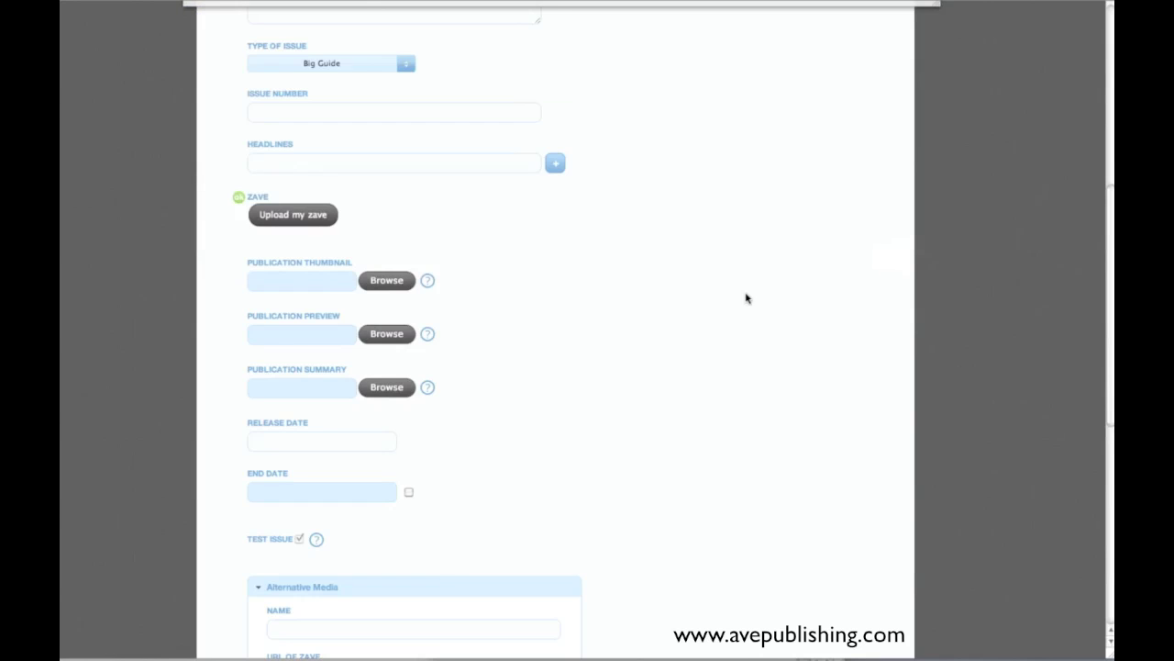
click(386, 334)
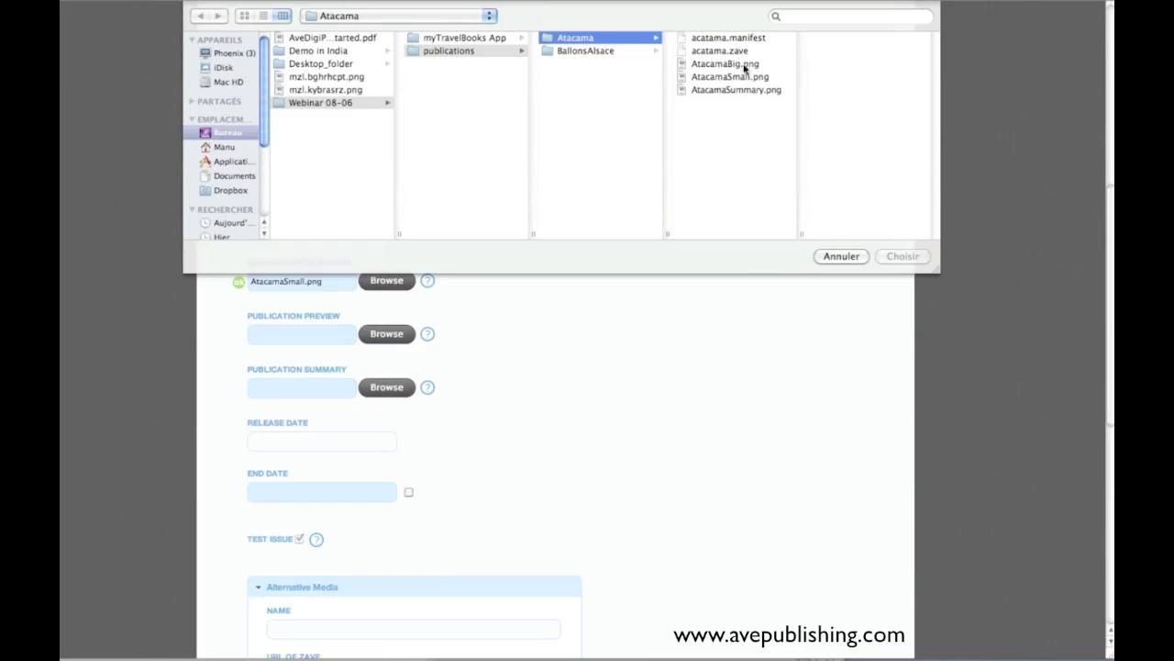
click(745, 66)
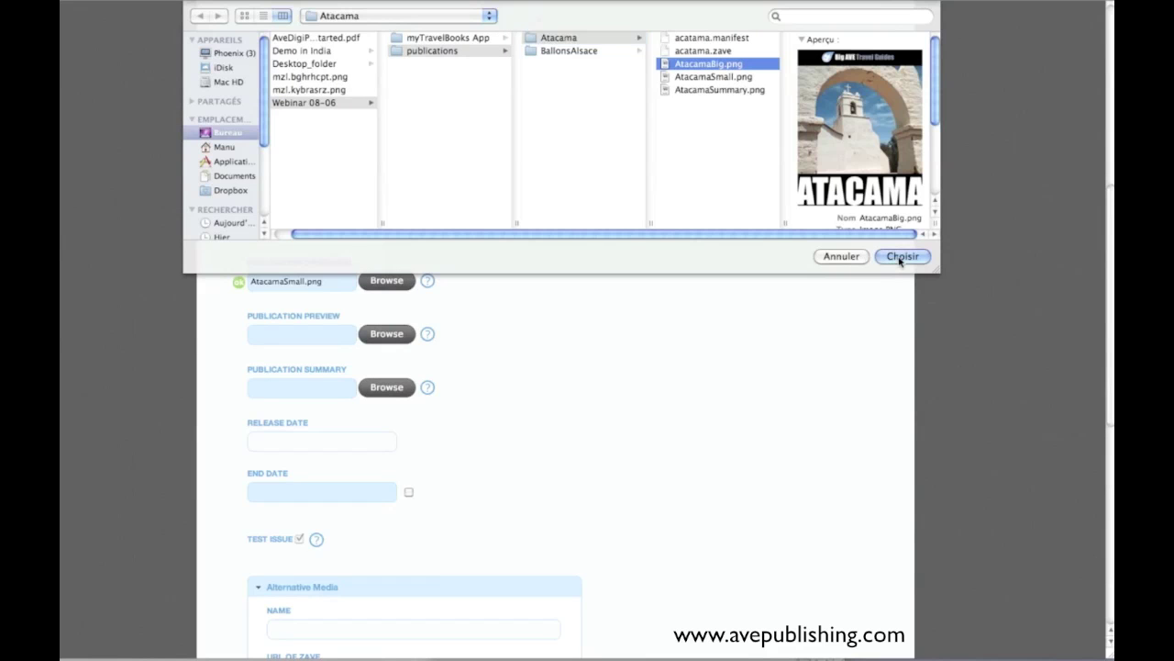
click(900, 257)
click(266, 359)
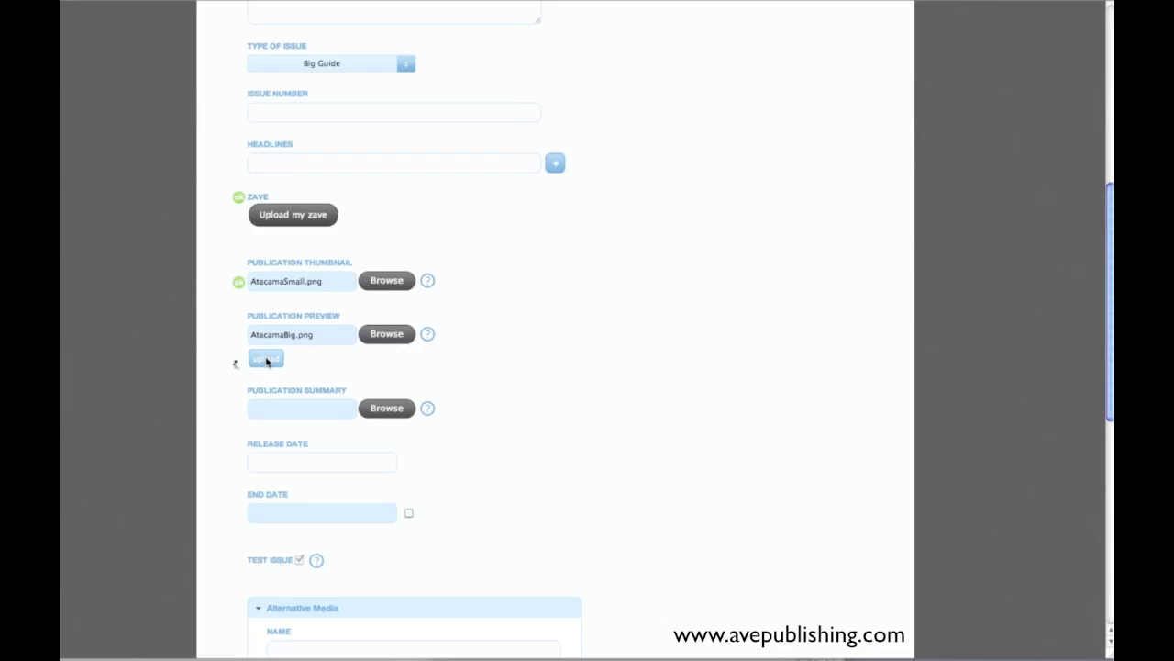
click(406, 389)
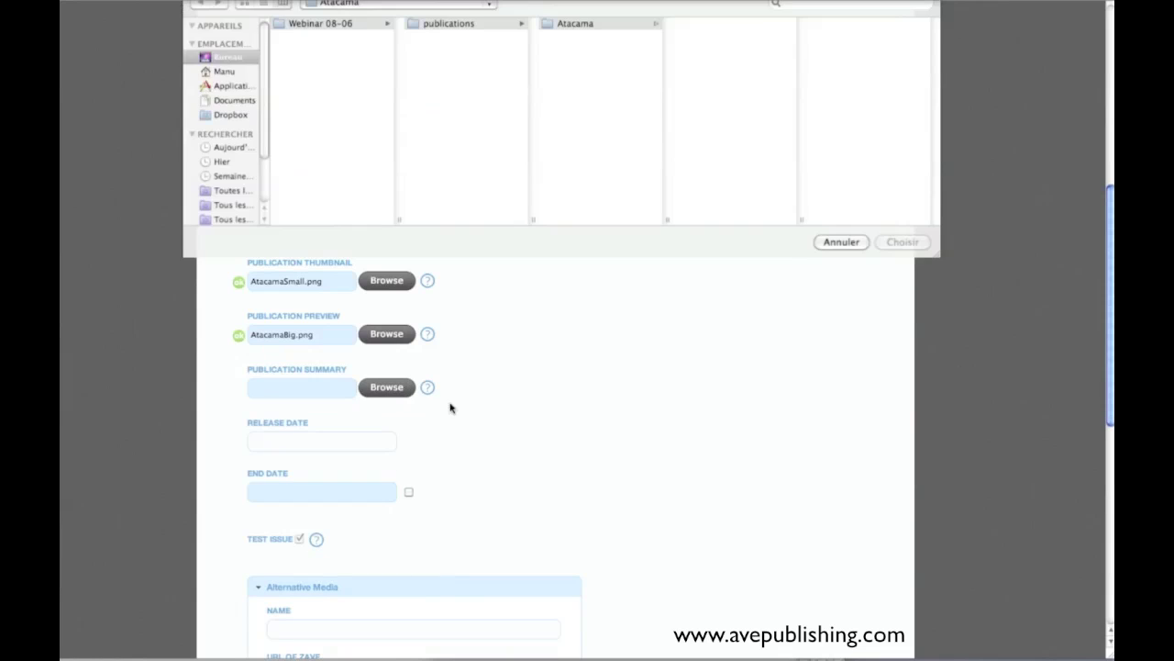
click(725, 89)
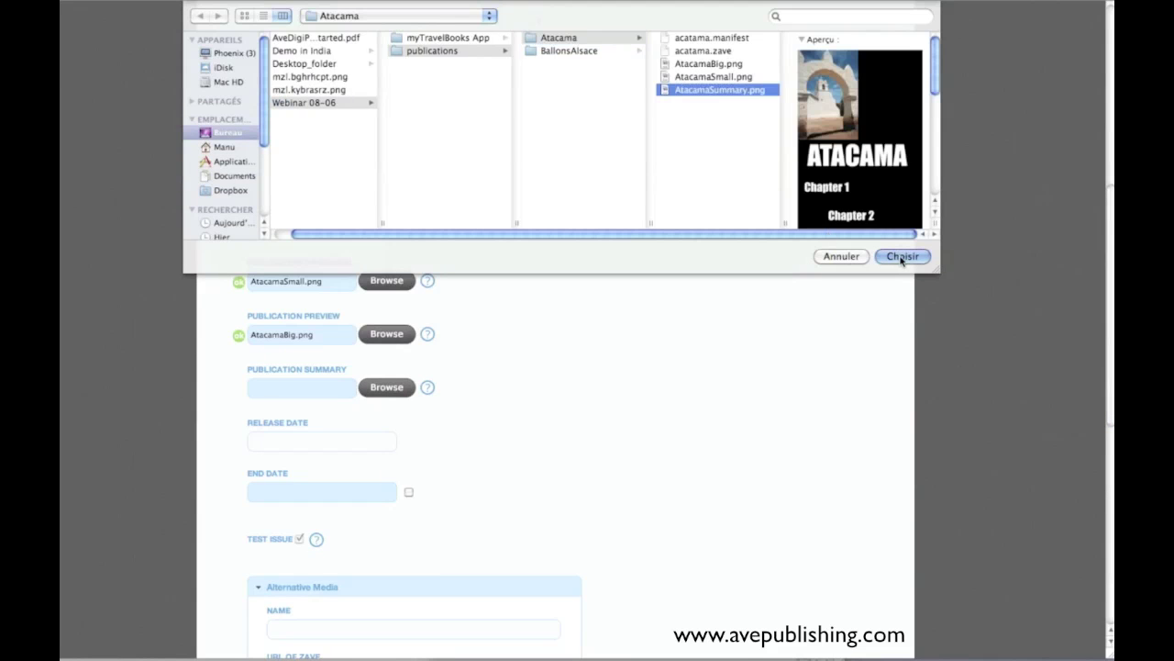
click(900, 257)
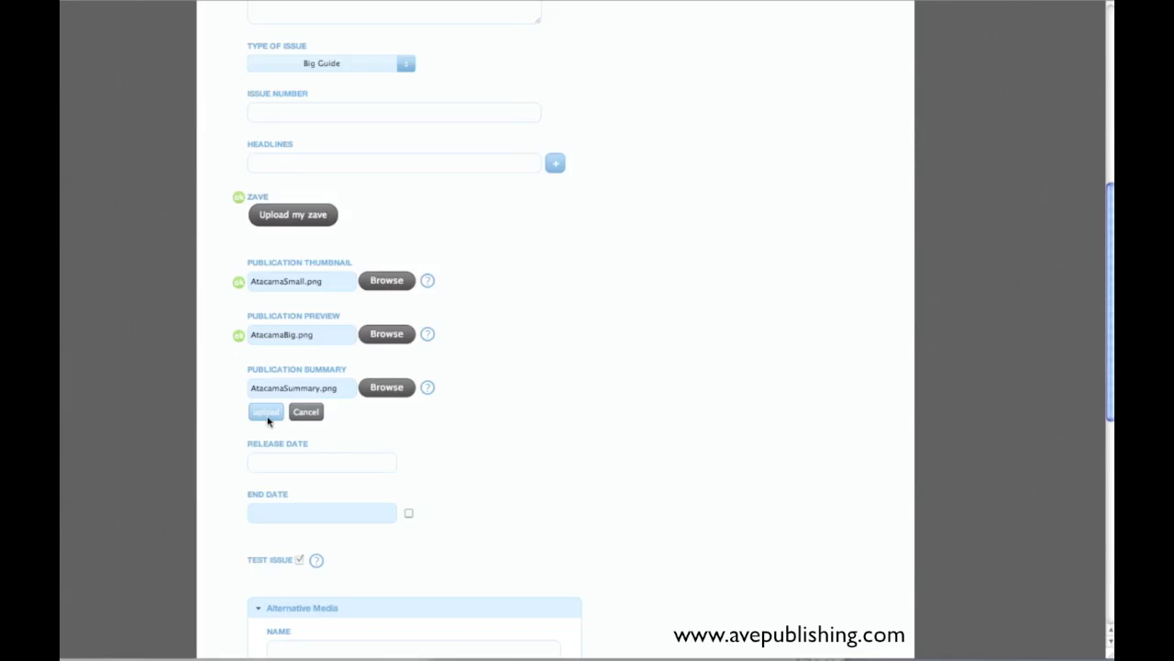
click(266, 413)
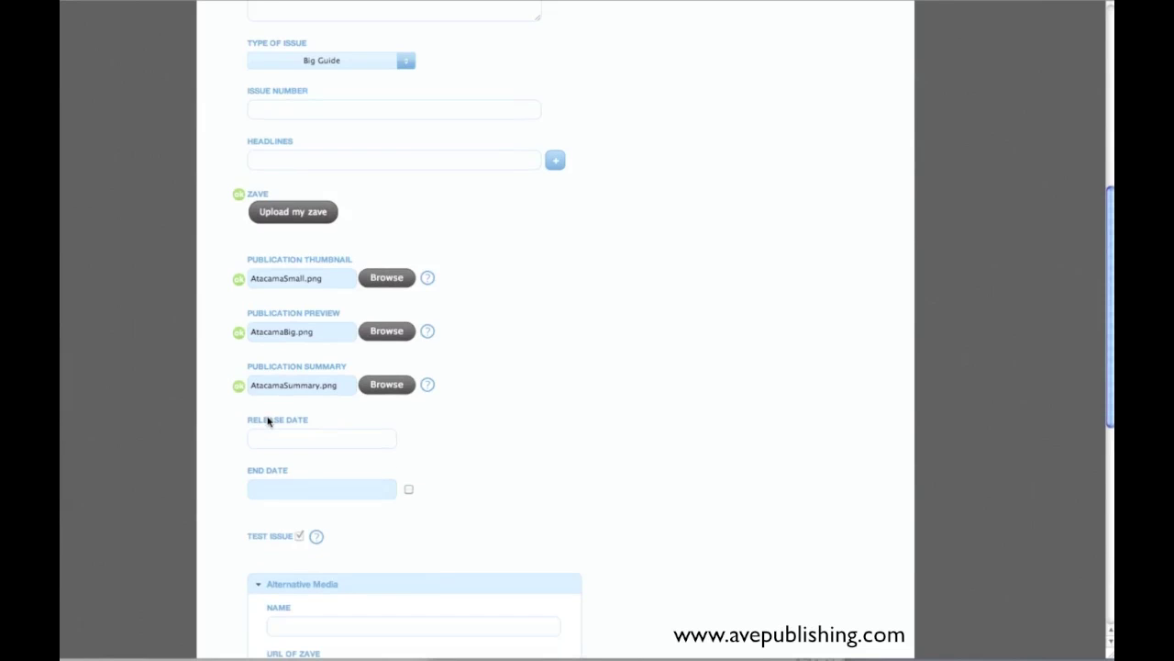
scroll(270, 421, down, 5)
- Pick June 8 in the calendar so the release date reads 06/08/2011
scroll(260, 351, down, 2)
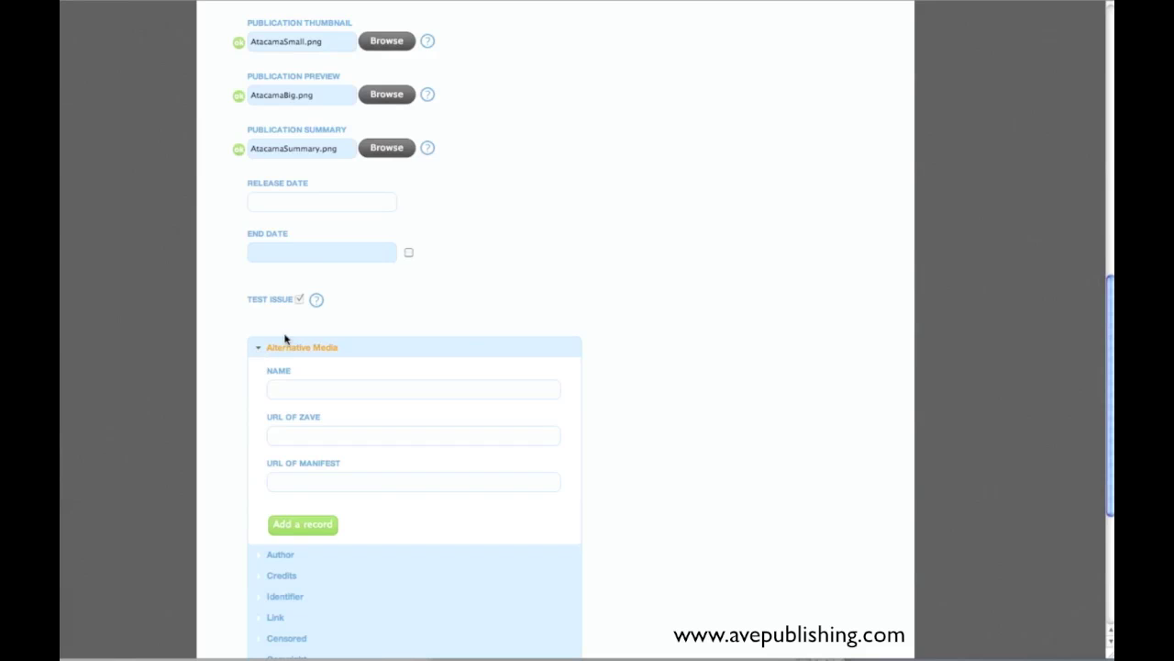
click(342, 199)
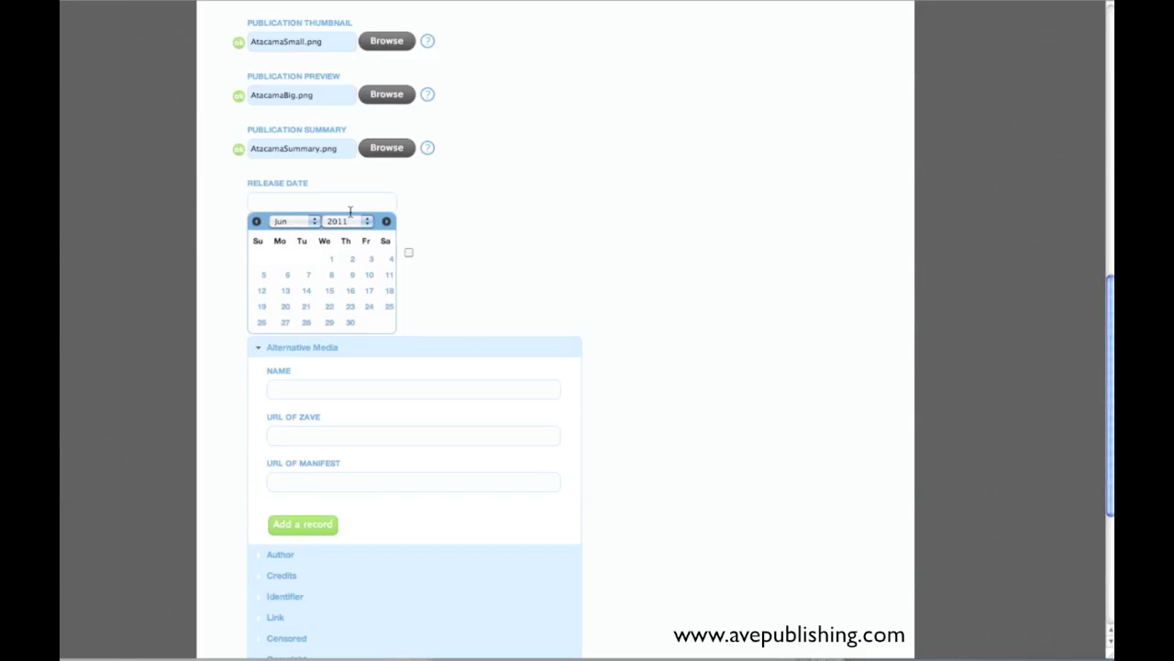
click(332, 277)
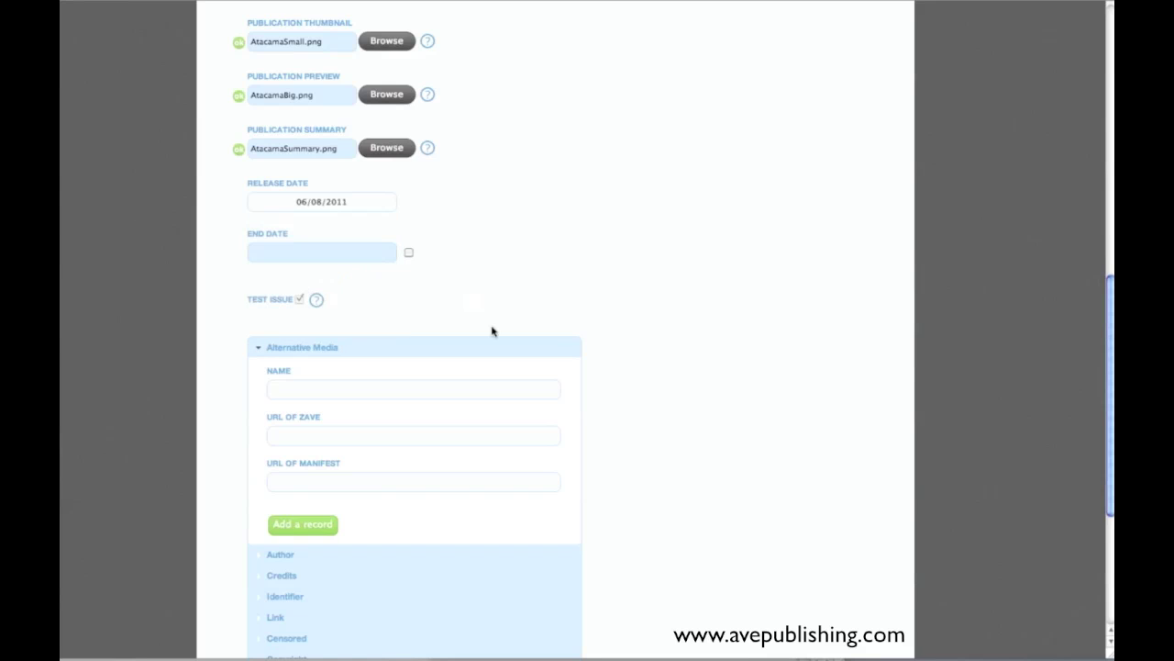
scroll(492, 331, down, 1)
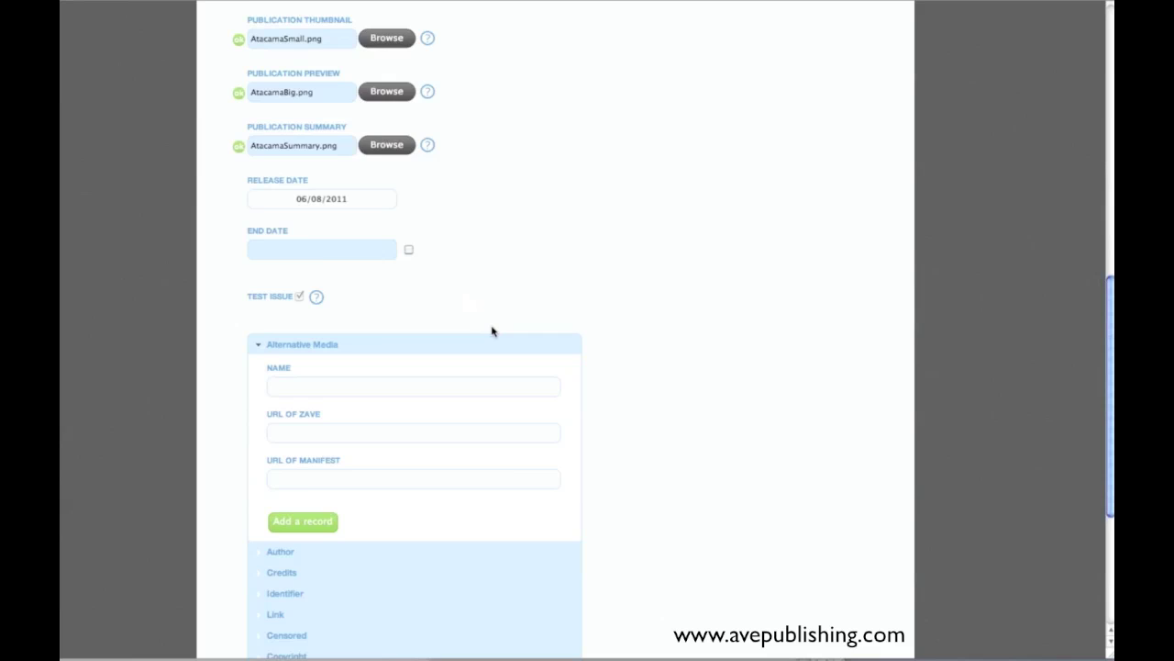
scroll(492, 331, down, 5)
scroll(498, 330, up, 4)
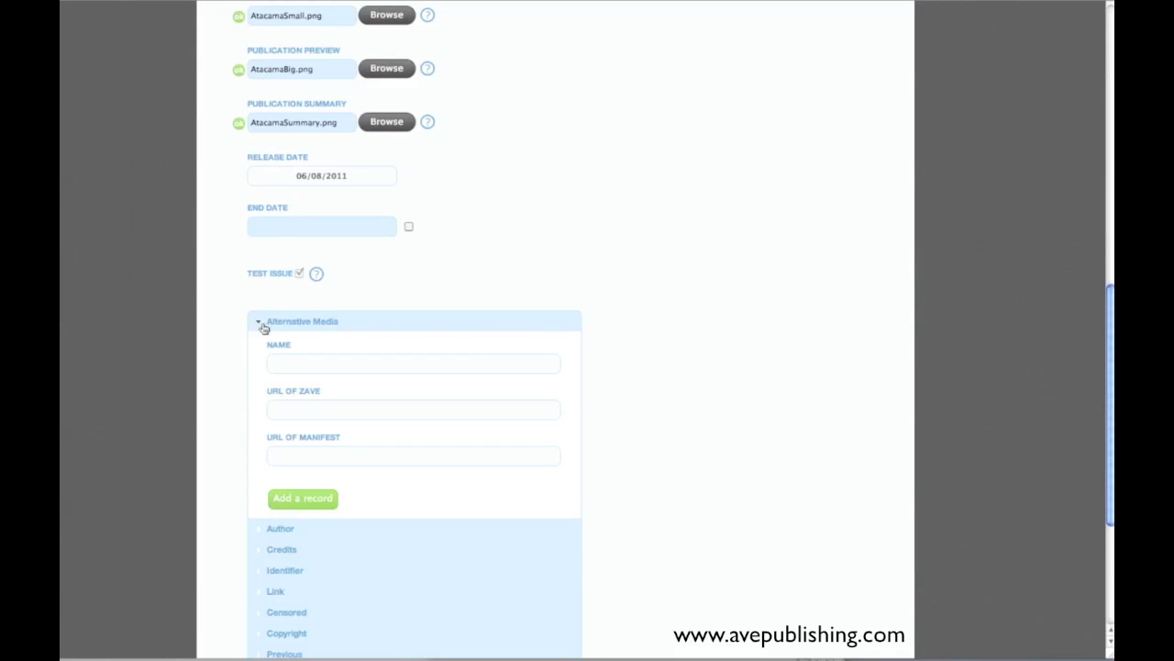
scroll(264, 331, down, 2)
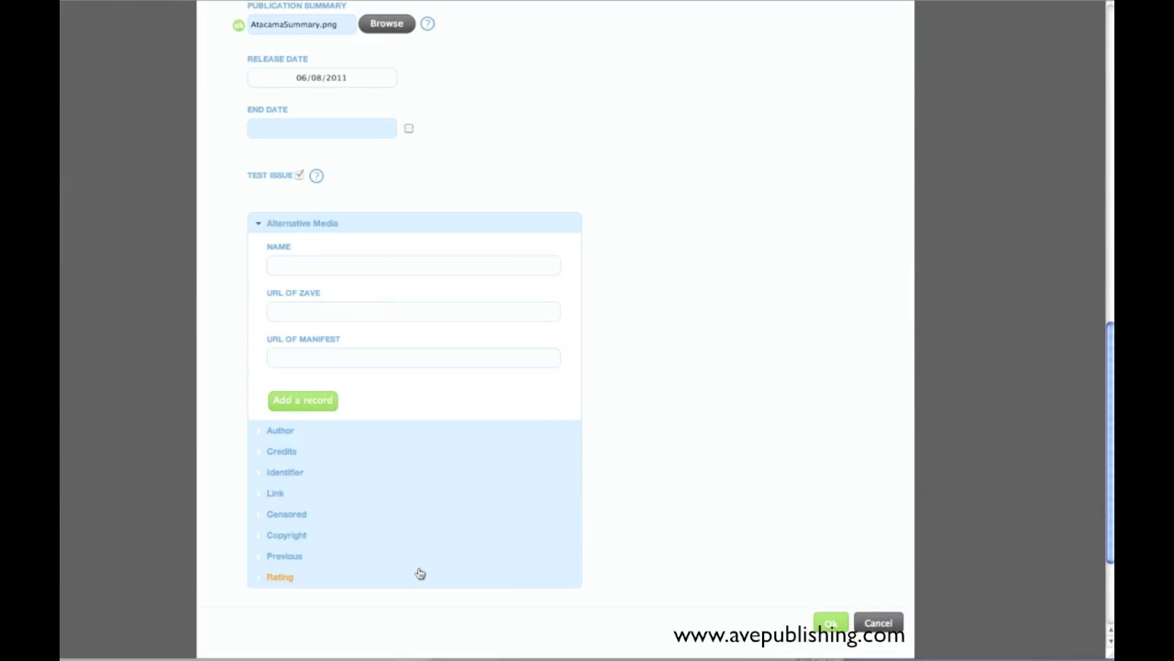
- Review the Author, Credits, Identifier, Link, Censored and Alternative Media metadata sections
click(277, 431)
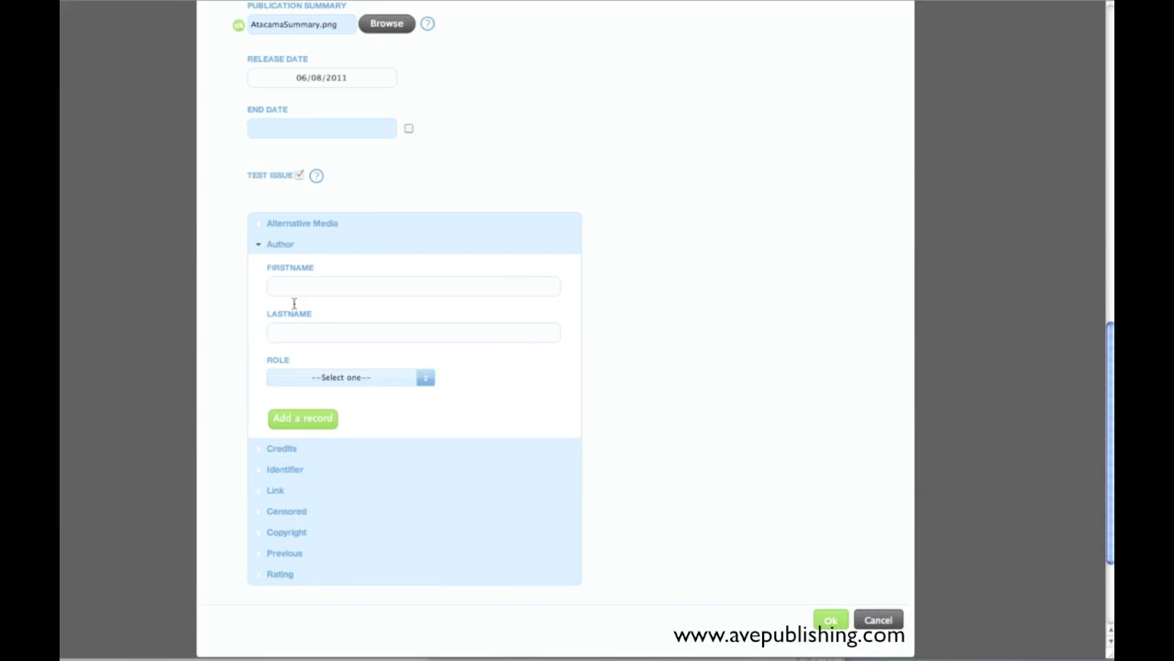
scroll(329, 425, up, 10)
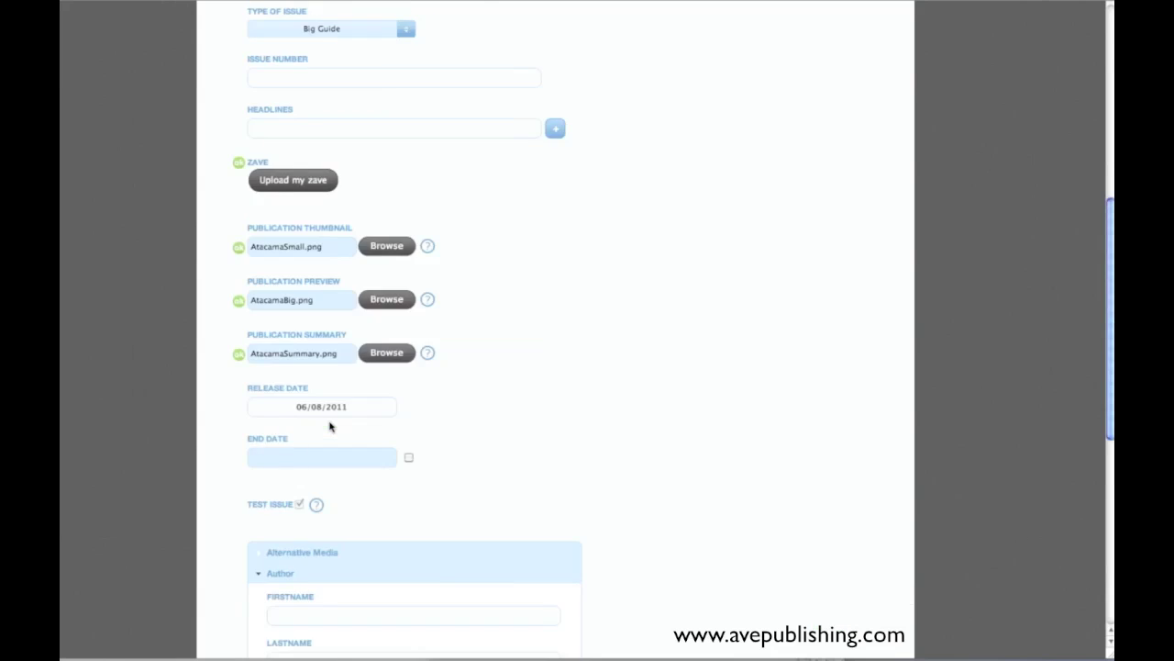
scroll(330, 425, down, 8)
scroll(322, 460, down, 5)
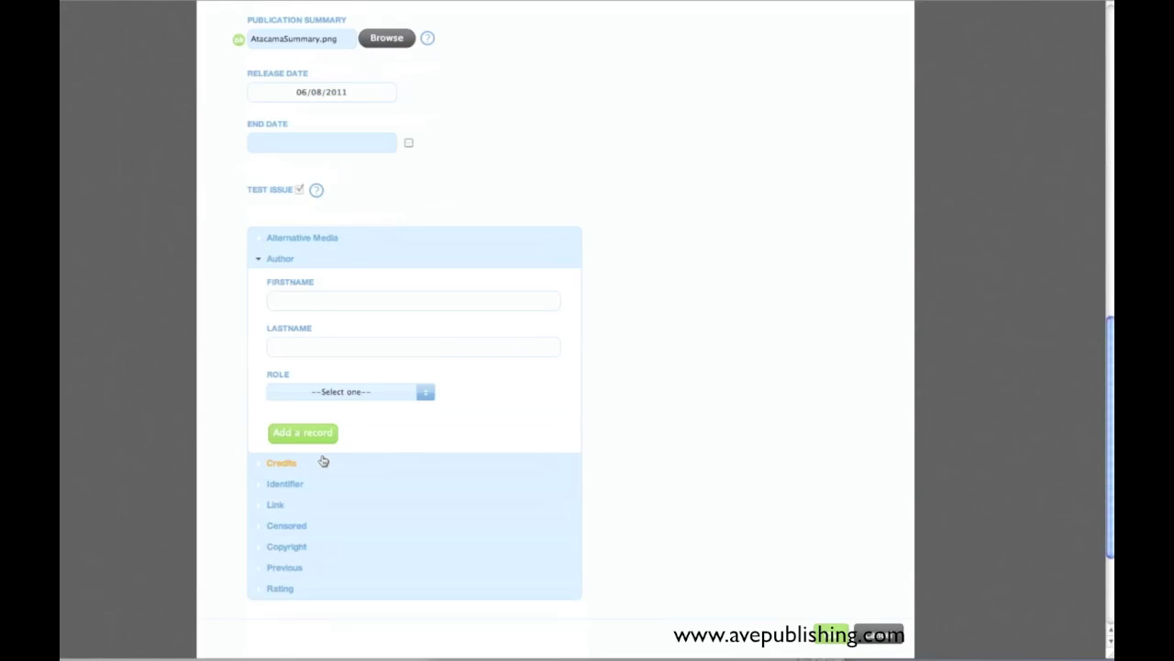
click(283, 417)
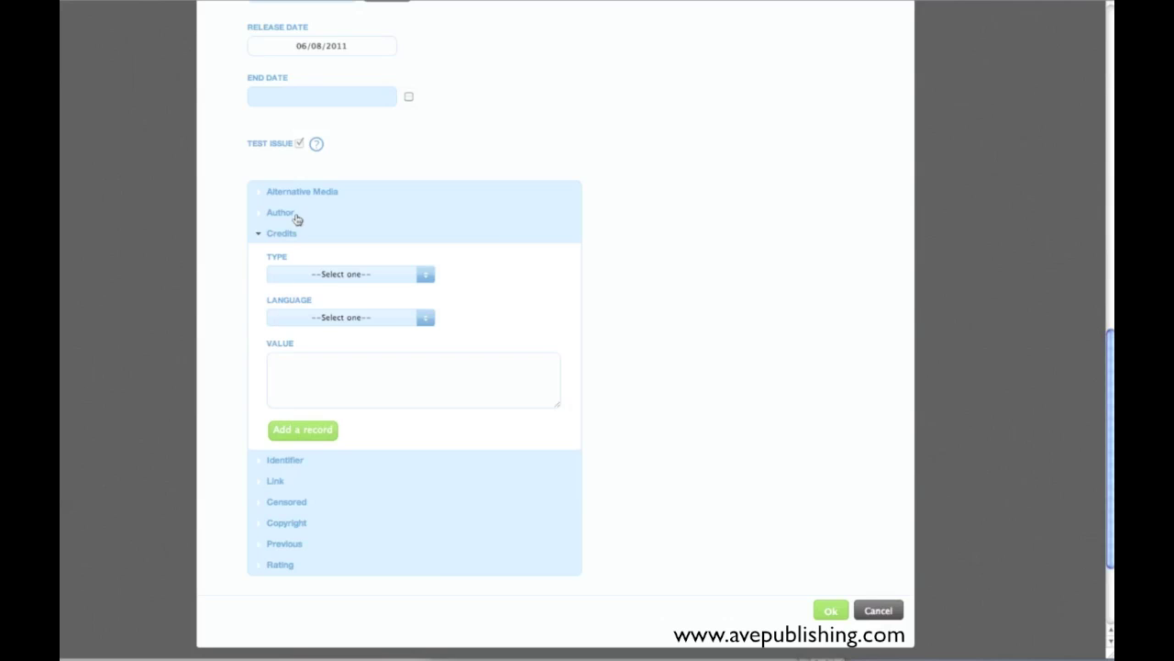
click(288, 213)
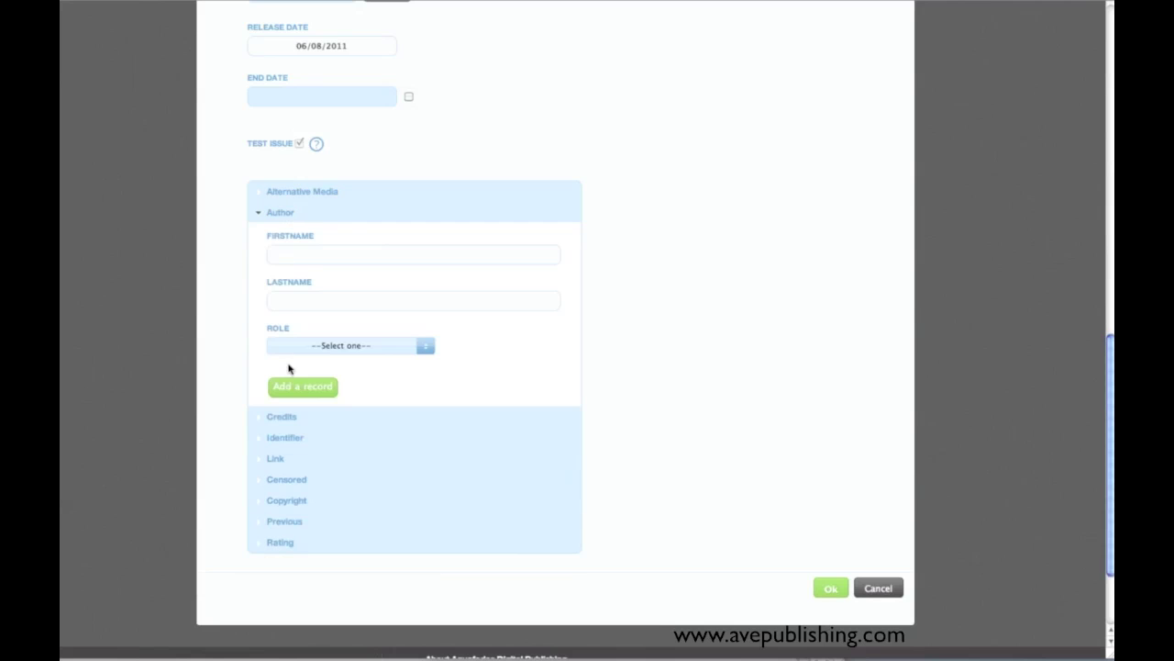
click(286, 419)
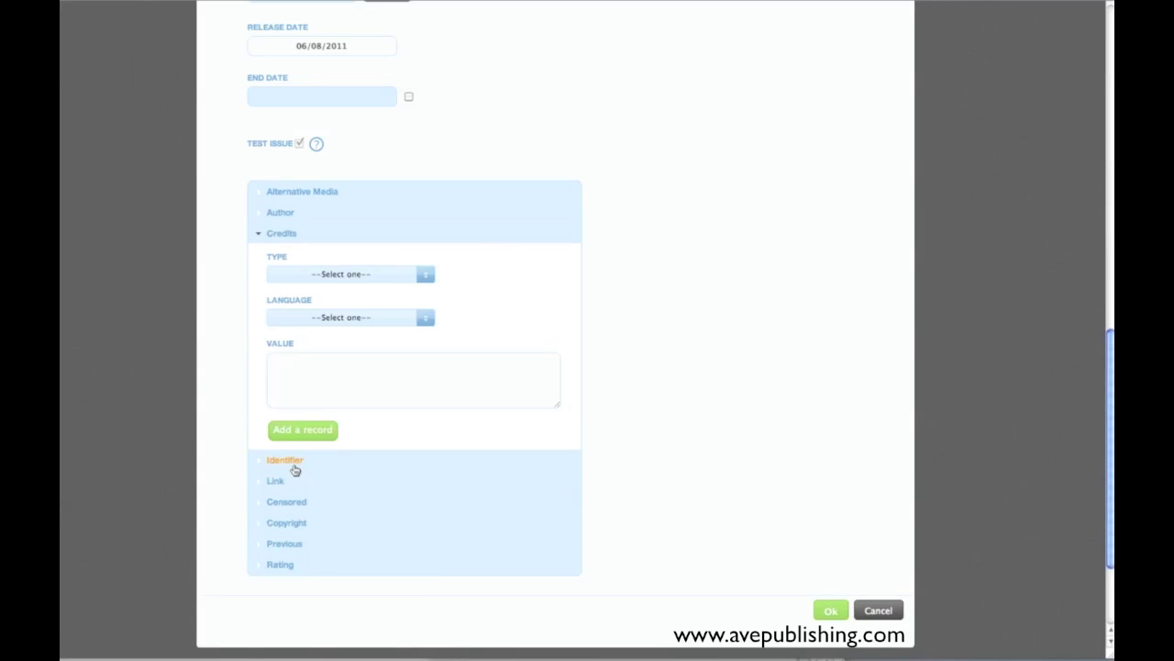
click(293, 466)
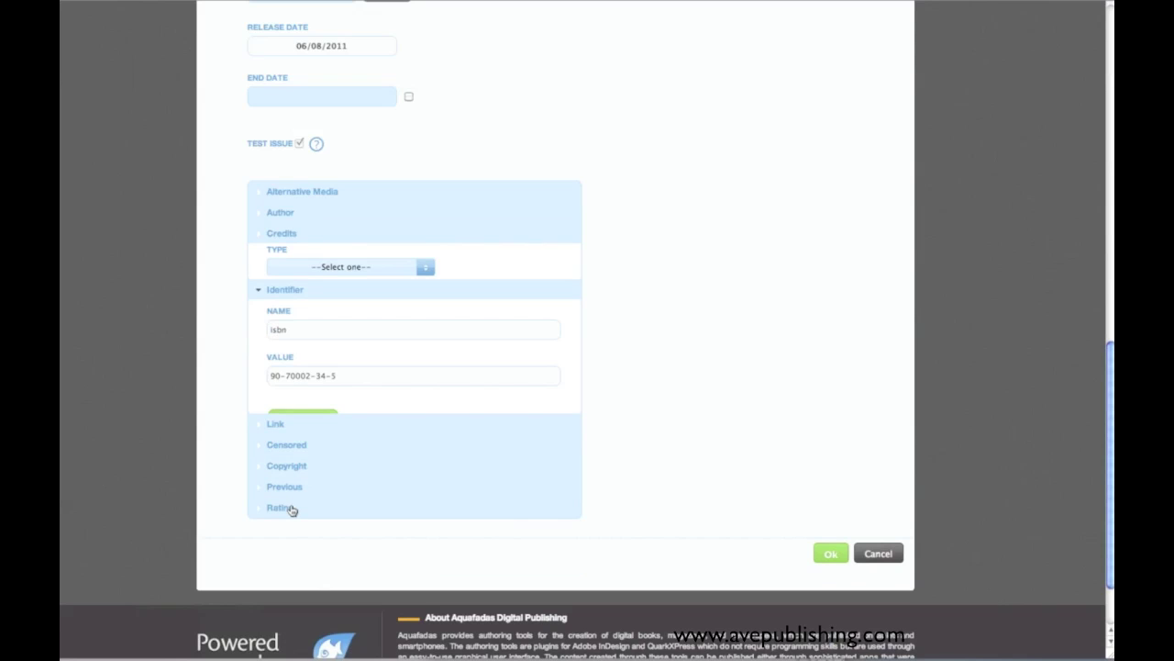
click(279, 418)
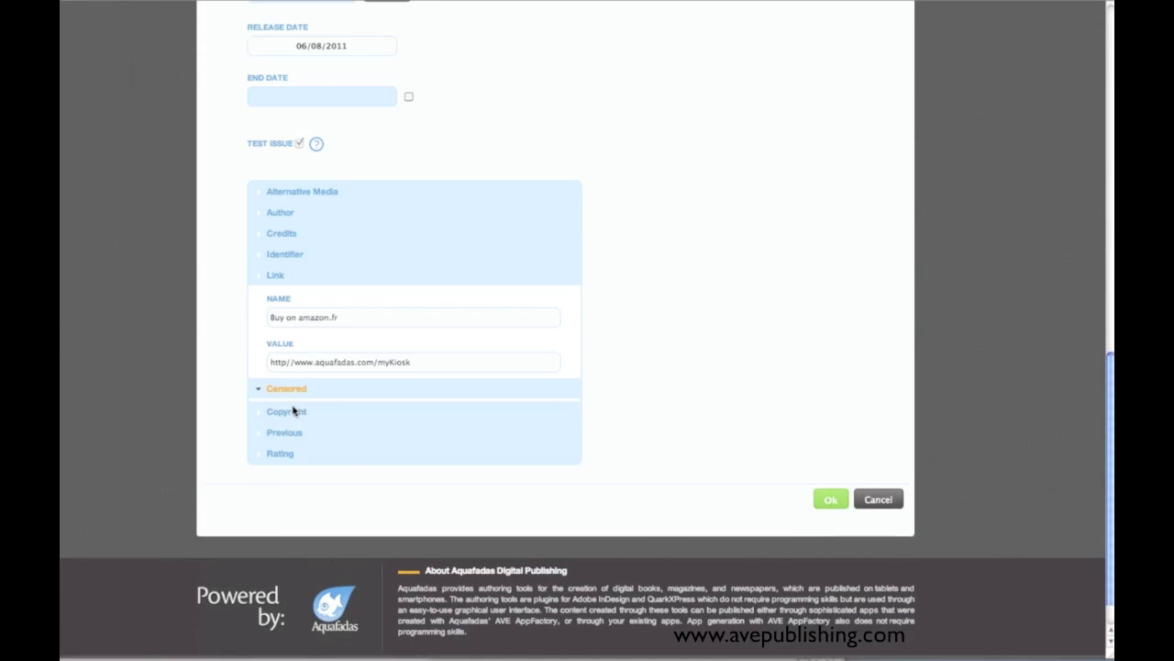
click(293, 409)
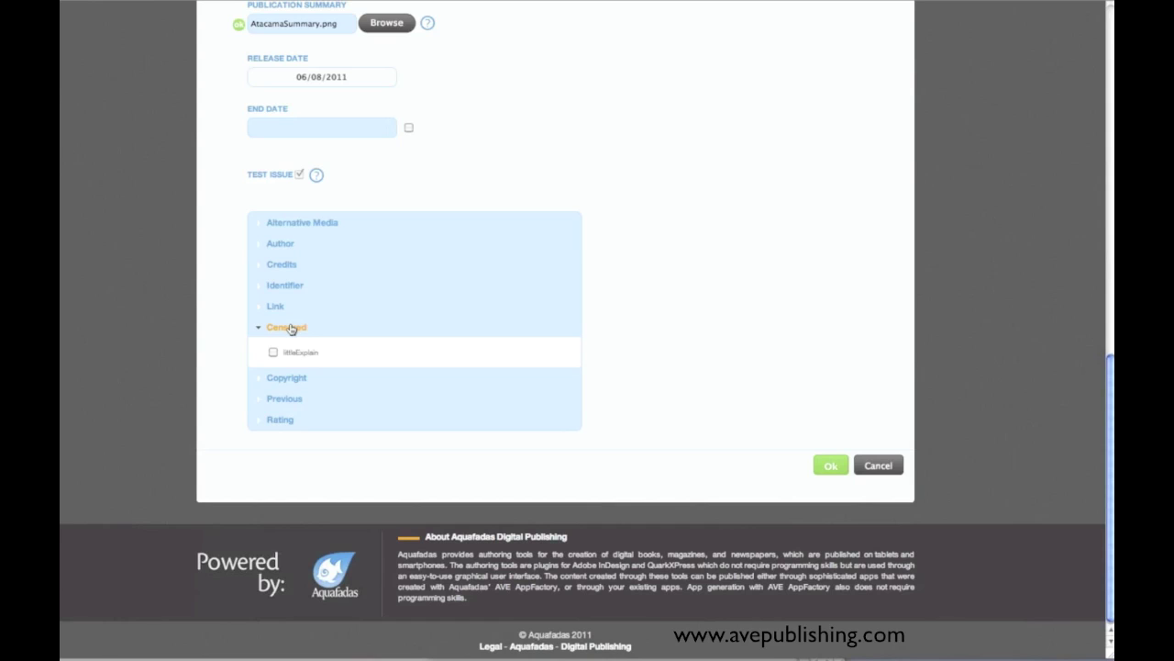
click(287, 224)
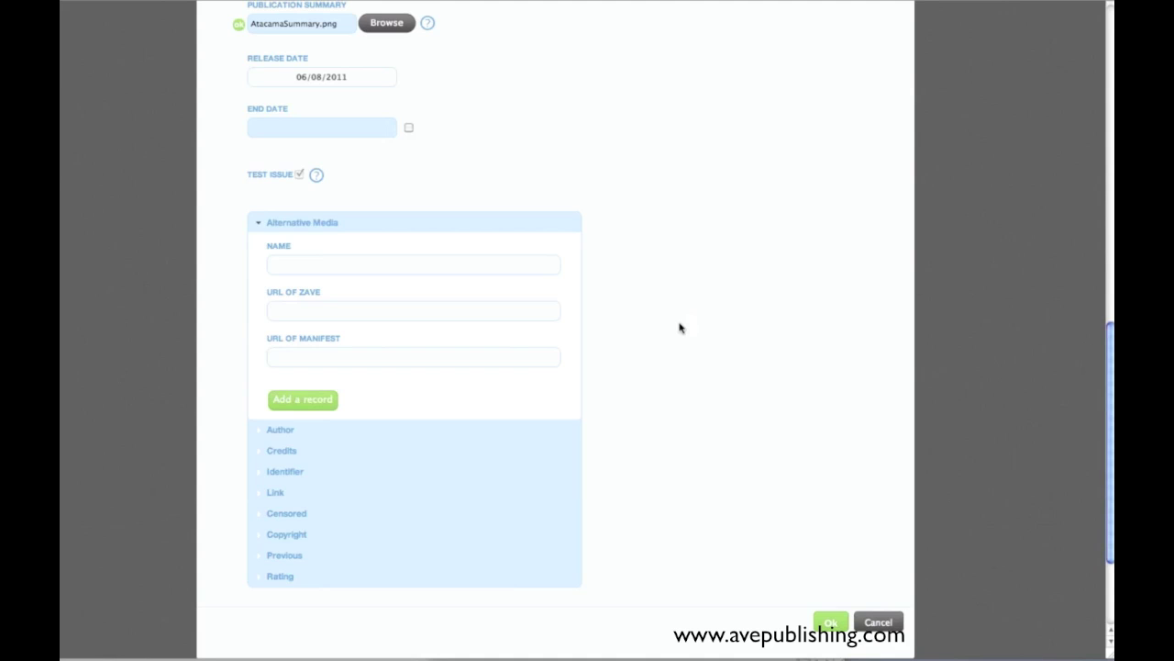
- Submit the Atacama issue form with Ok and return to the myTravelBooks application specifications
scroll(679, 327, up, 5)
scroll(680, 328, down, 5)
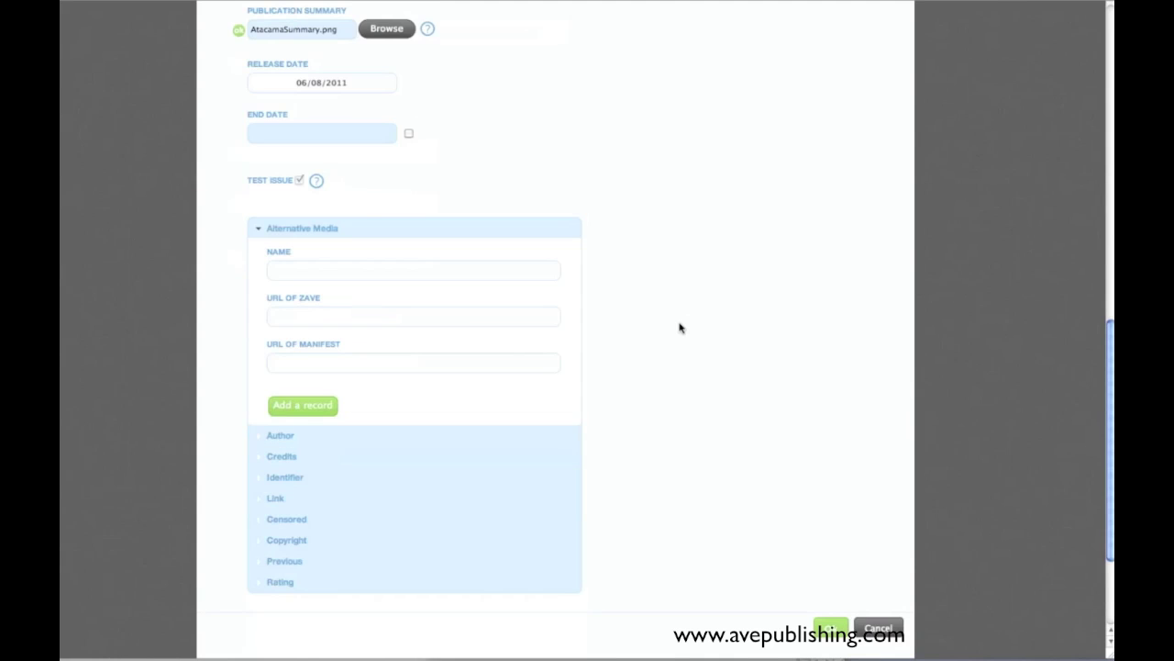
scroll(680, 328, up, 9)
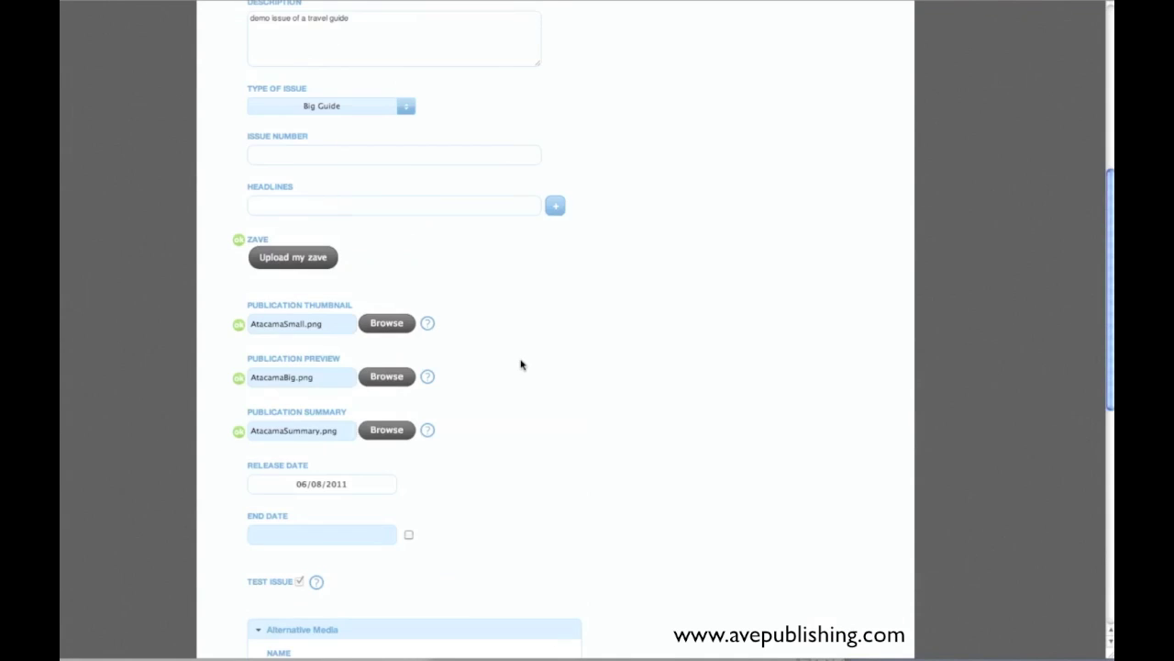
scroll(278, 272, down, 3)
scroll(403, 420, up, 3)
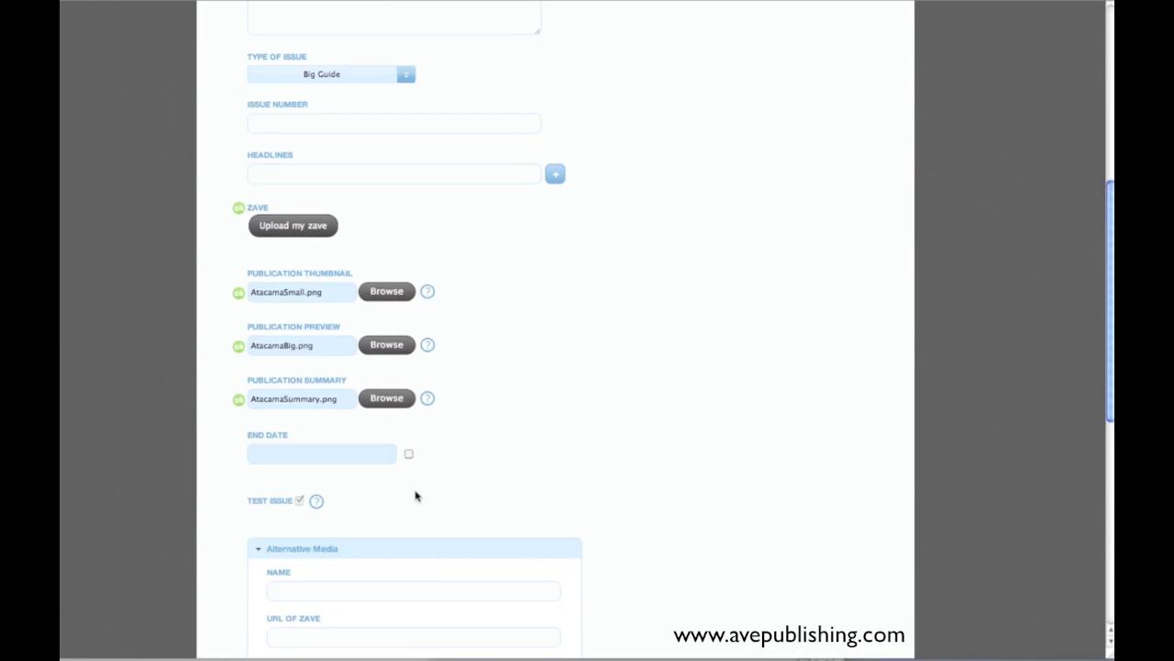
scroll(415, 496, down, 3)
scroll(415, 493, down, 3)
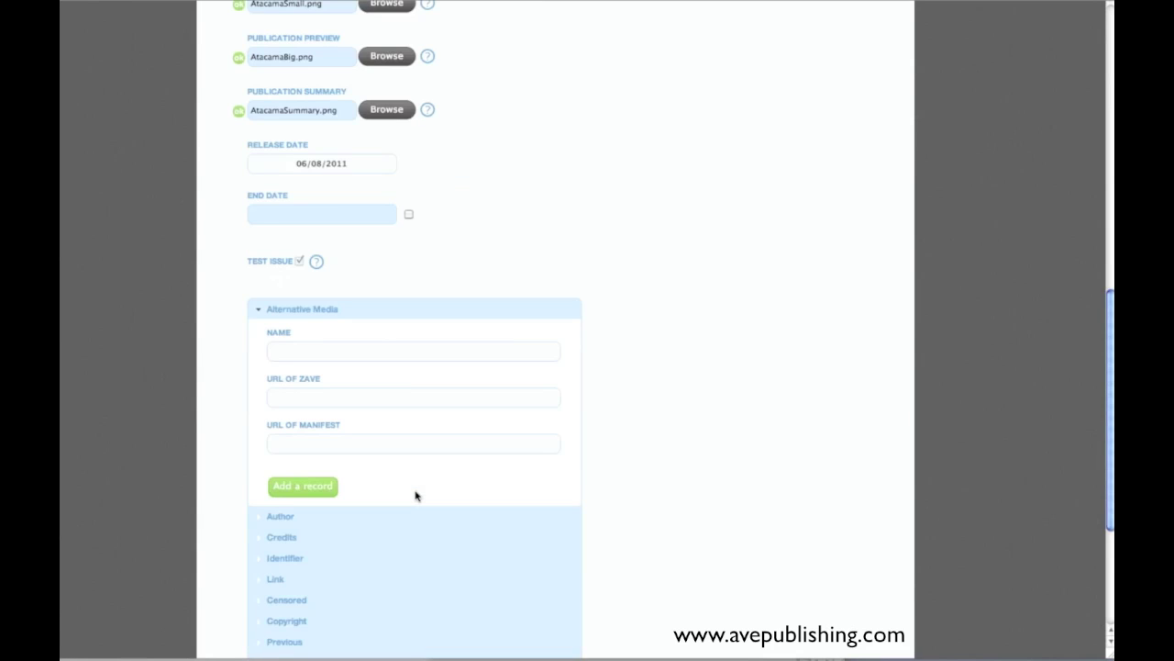
scroll(842, 484, down, 5)
click(835, 466)
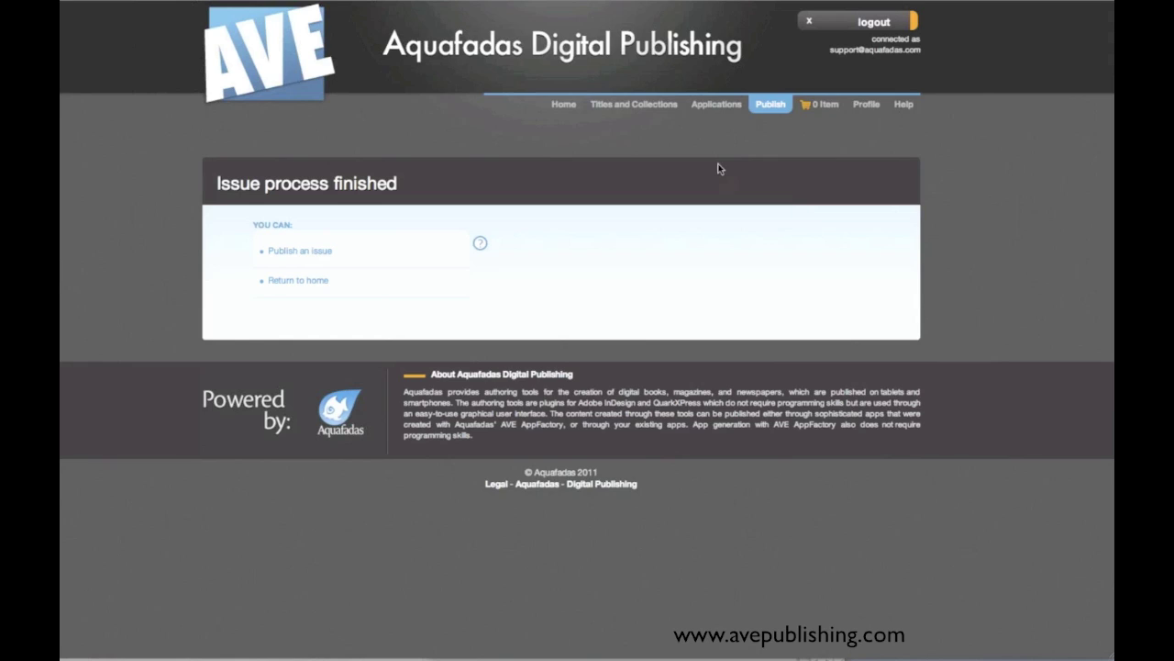
click(716, 106)
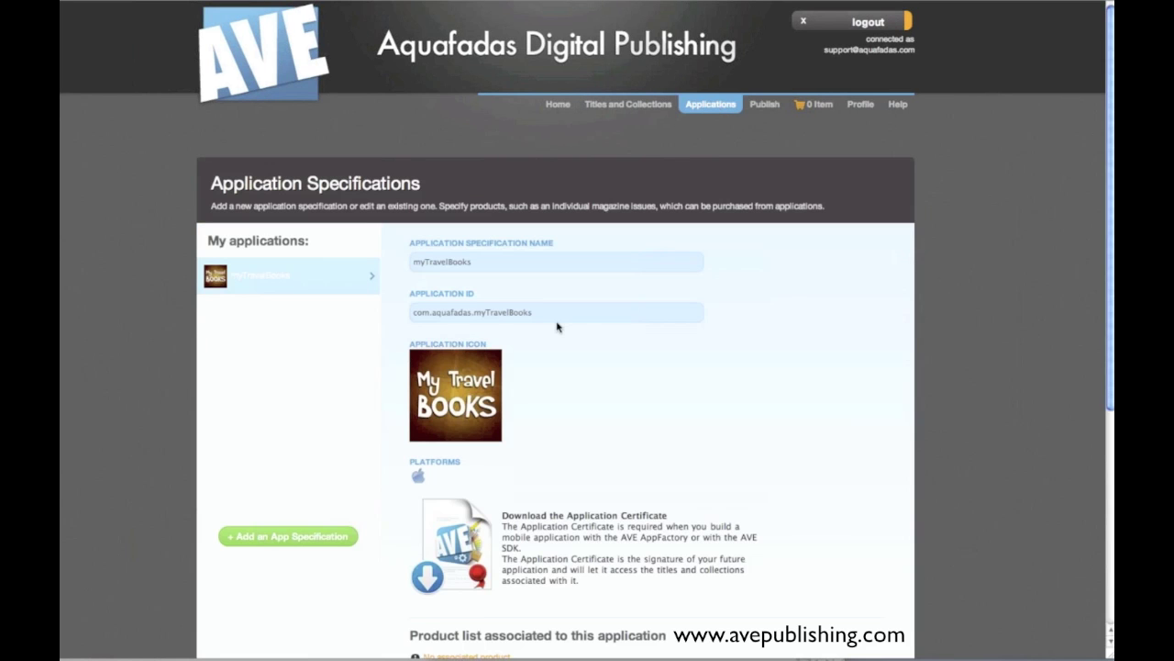
- Add a My Travel Books product of type issues, named Big Guide, with issue type Big Guide
scroll(557, 327, down, 5)
click(473, 490)
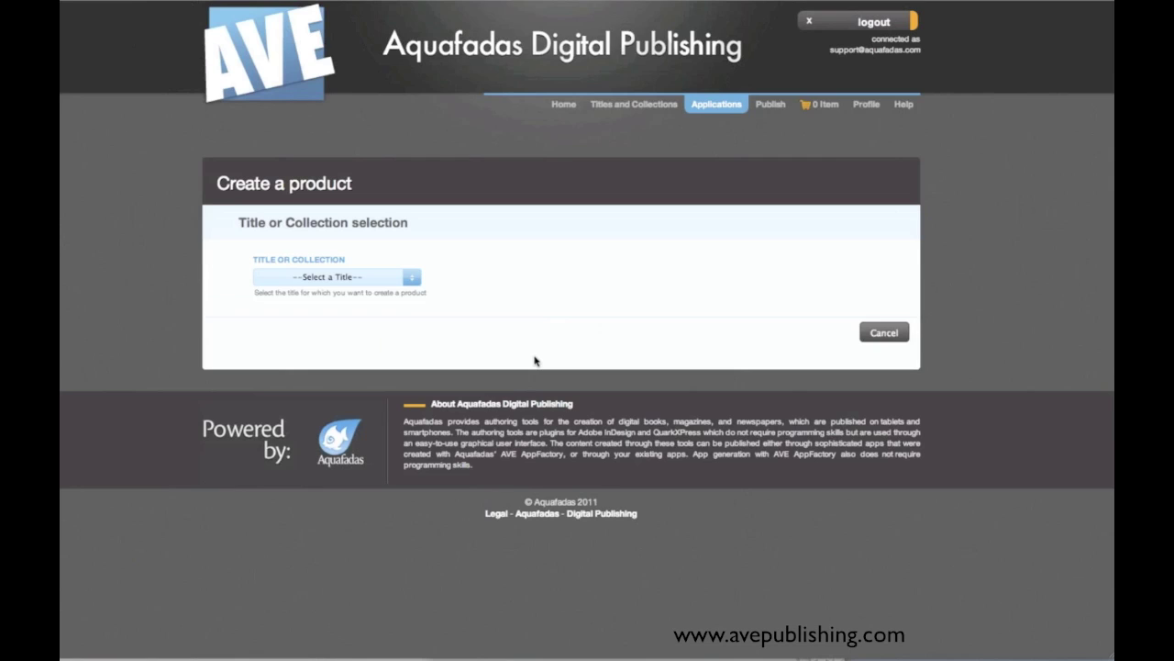
click(414, 282)
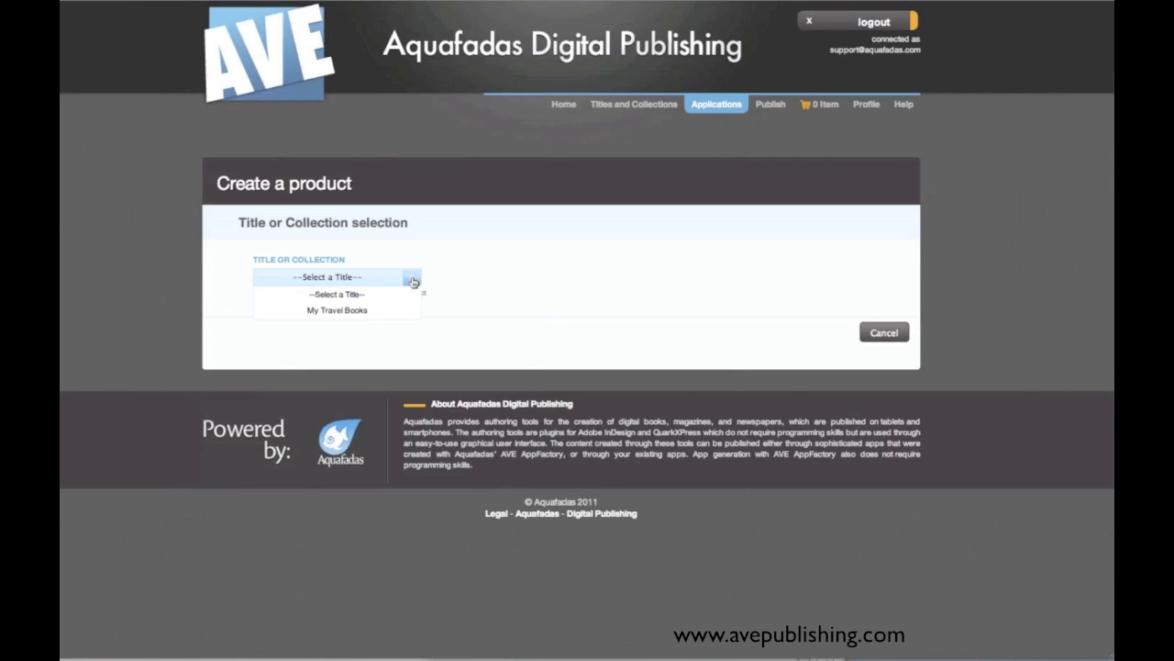
click(379, 311)
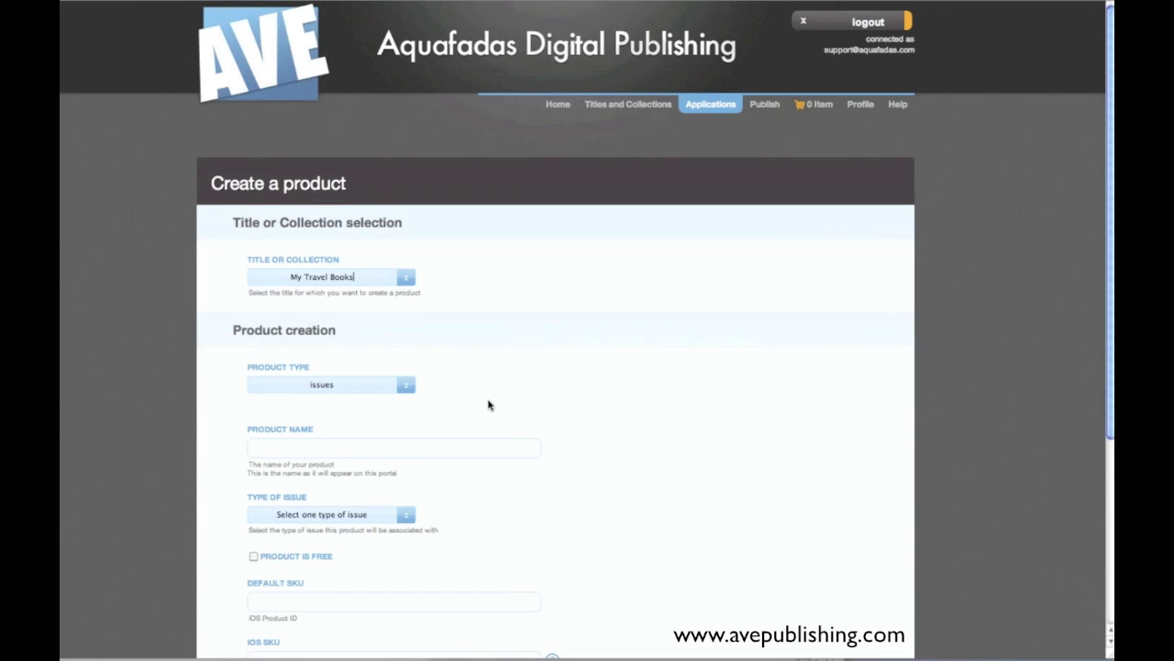
scroll(487, 404, down, 3)
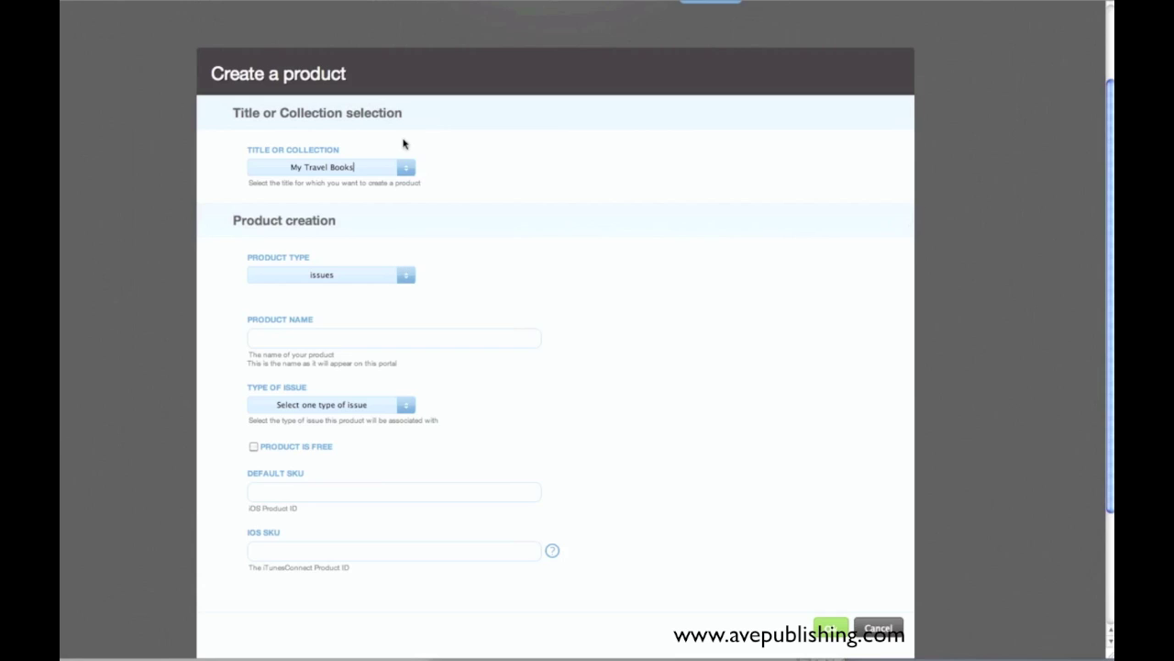
click(407, 168)
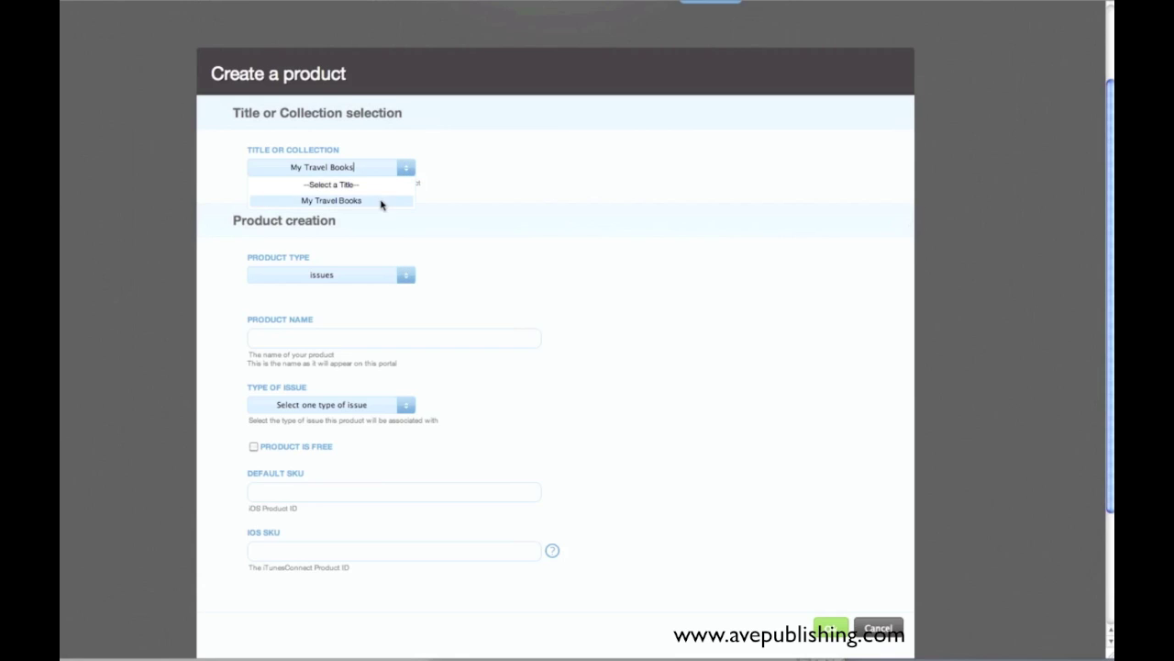
click(383, 199)
click(404, 277)
click(376, 275)
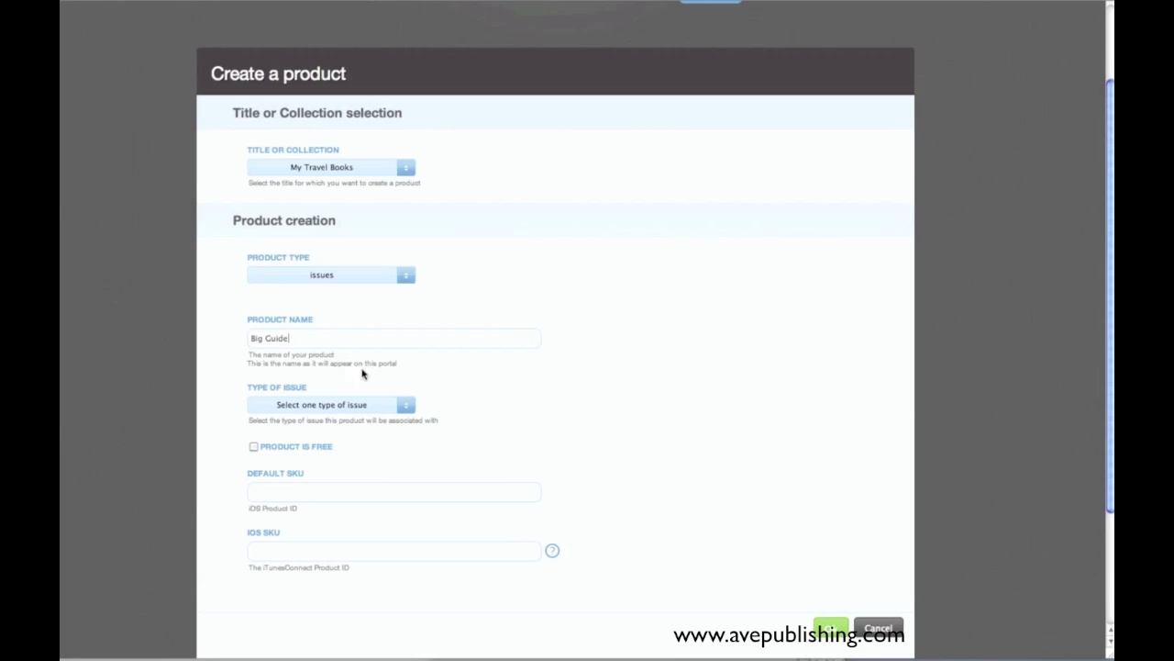
click(410, 412)
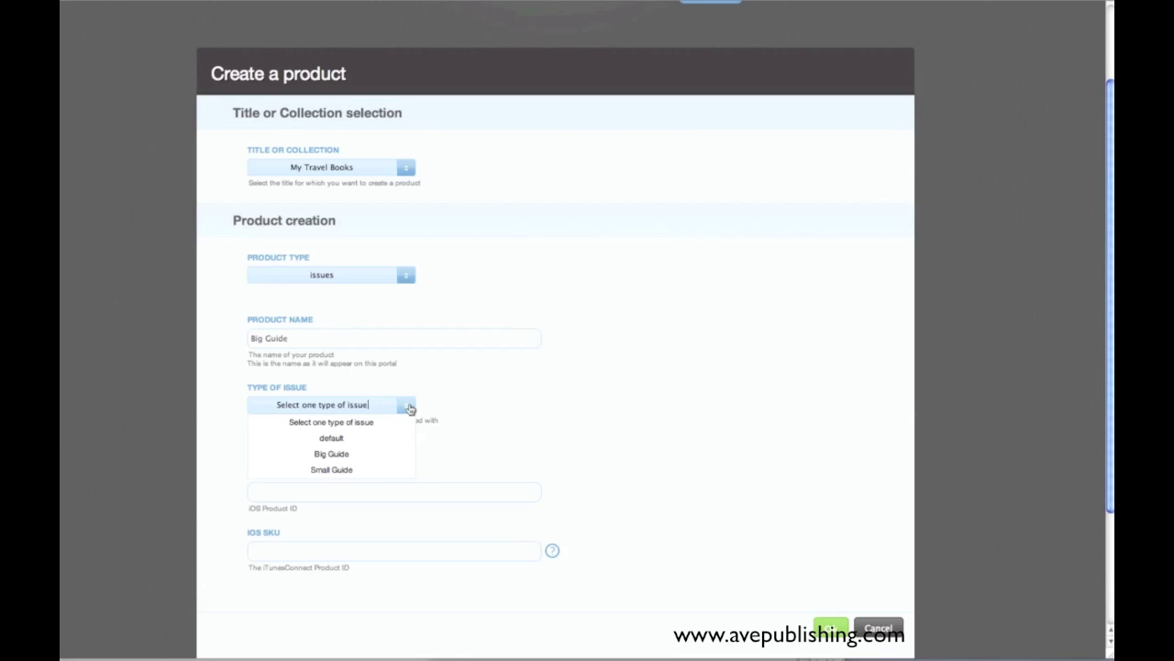
click(359, 456)
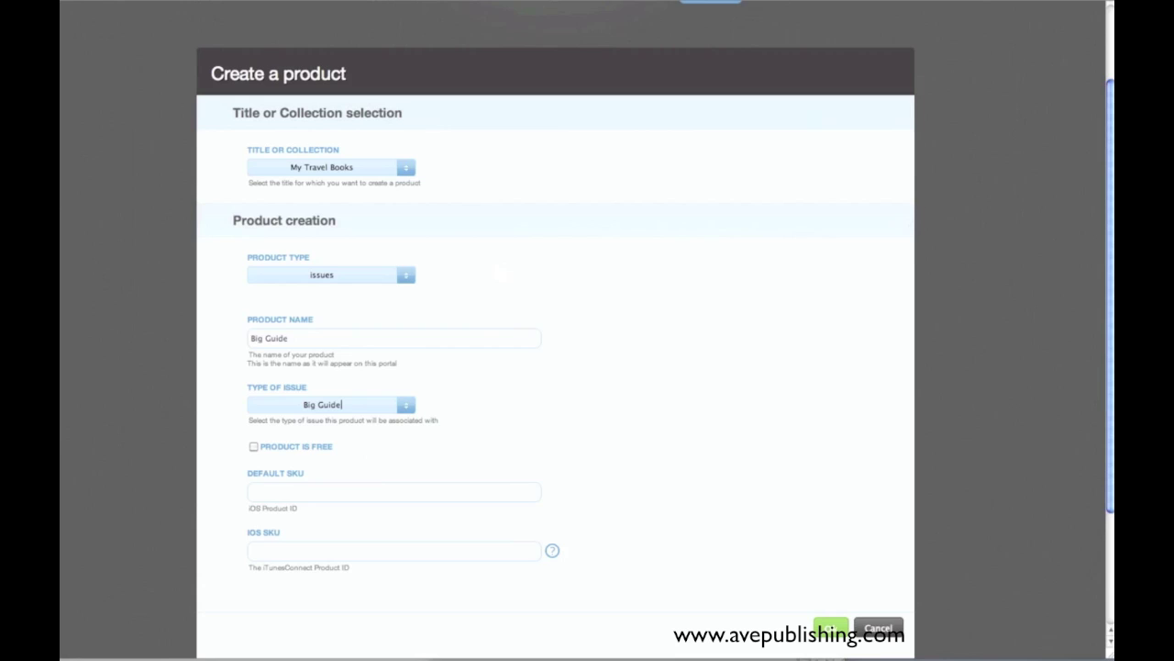
- Rename the product from Big Guide to 'Atacama Travel Guide', copying the name from the forms.txt notes
key(super+Tab)
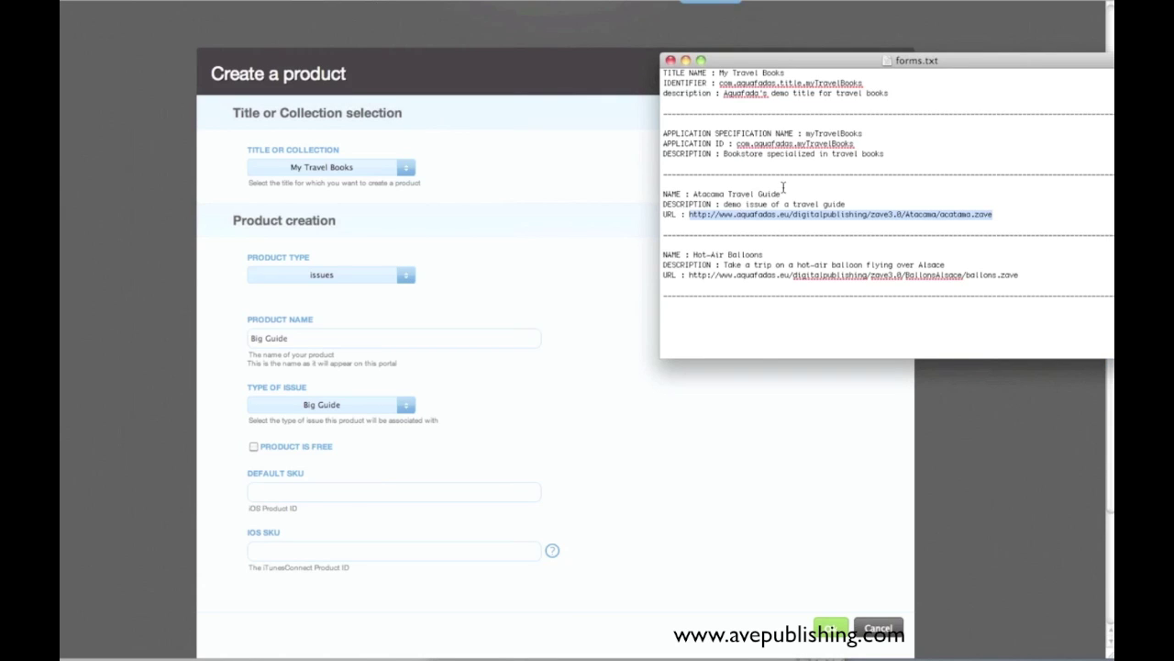
drag(781, 194, 692, 196)
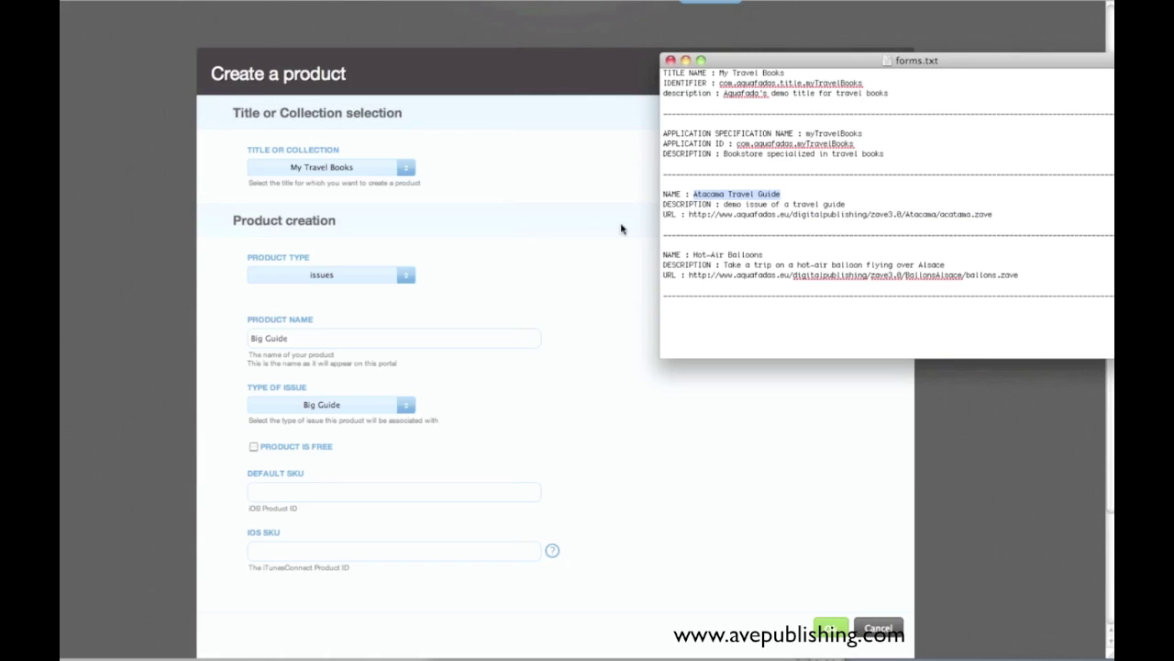
click(299, 341)
drag(299, 341, 212, 343)
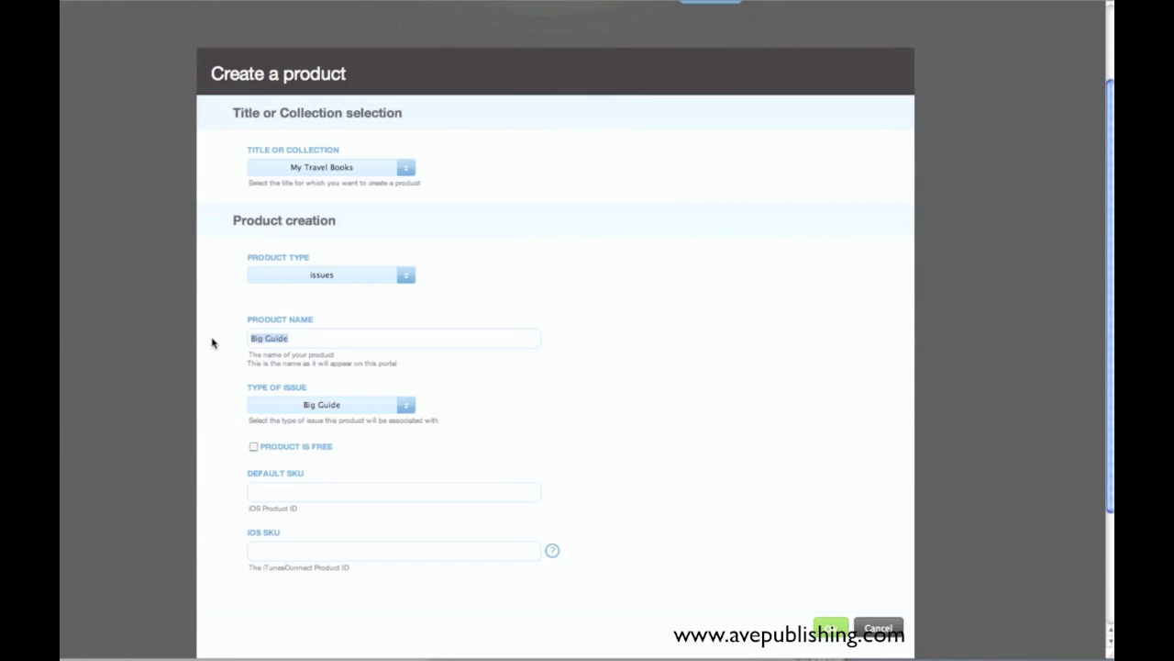
text(Atacama Travel Guide)
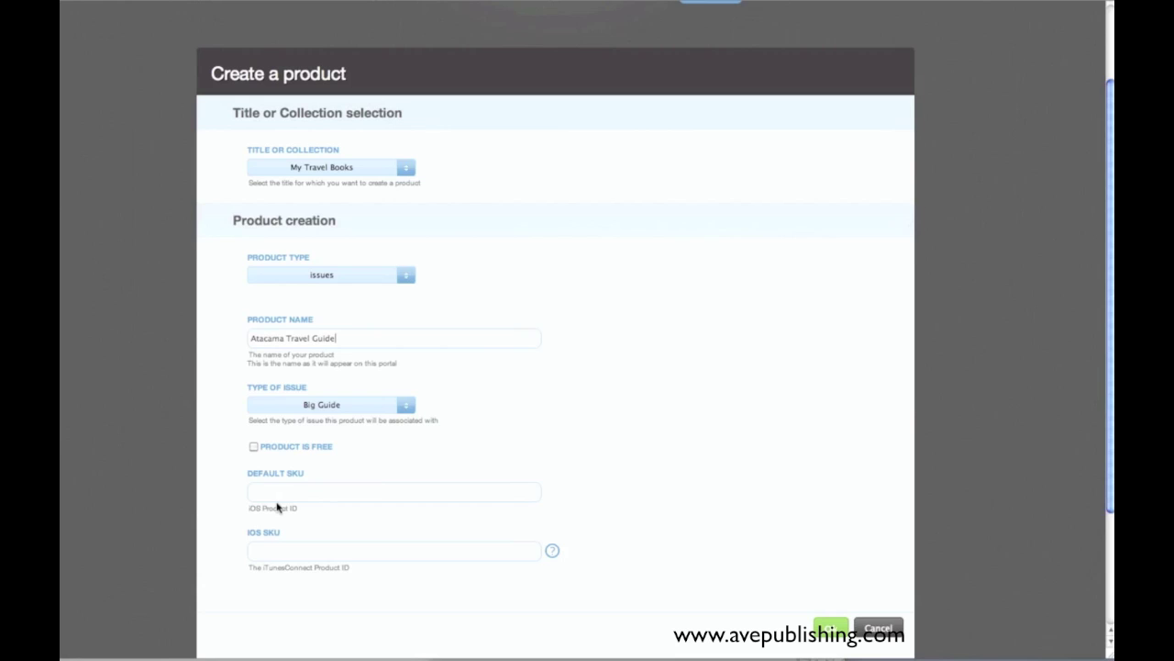
- Mark the Atacama Travel Guide product as free and create it
scroll(277, 506, down, 3)
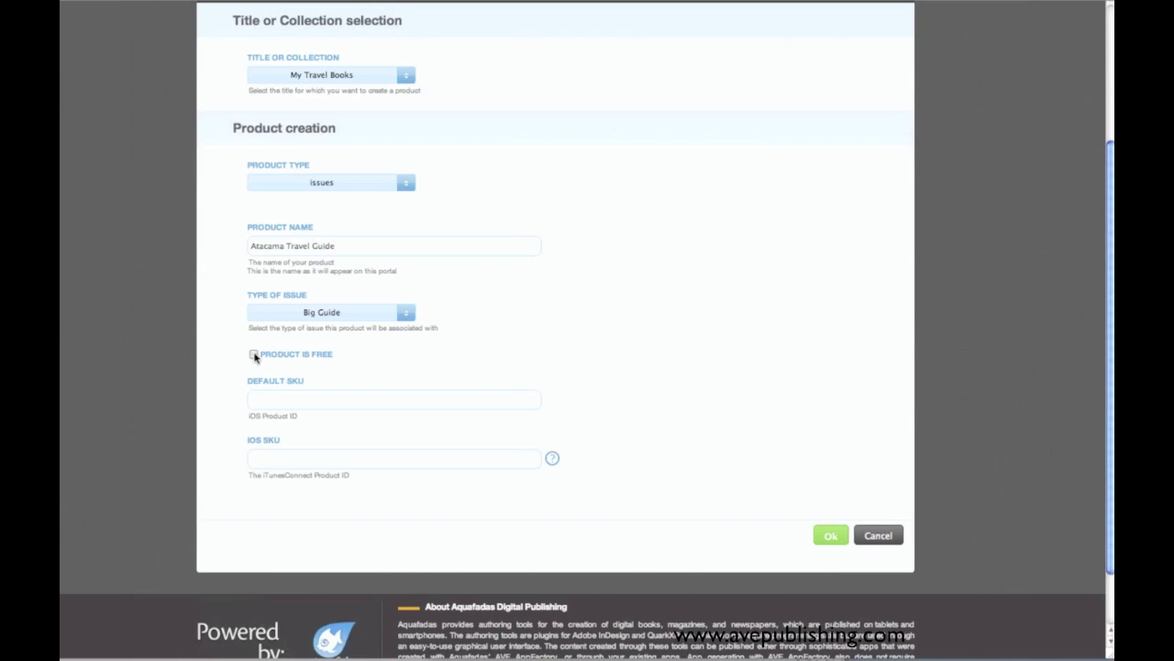
click(255, 355)
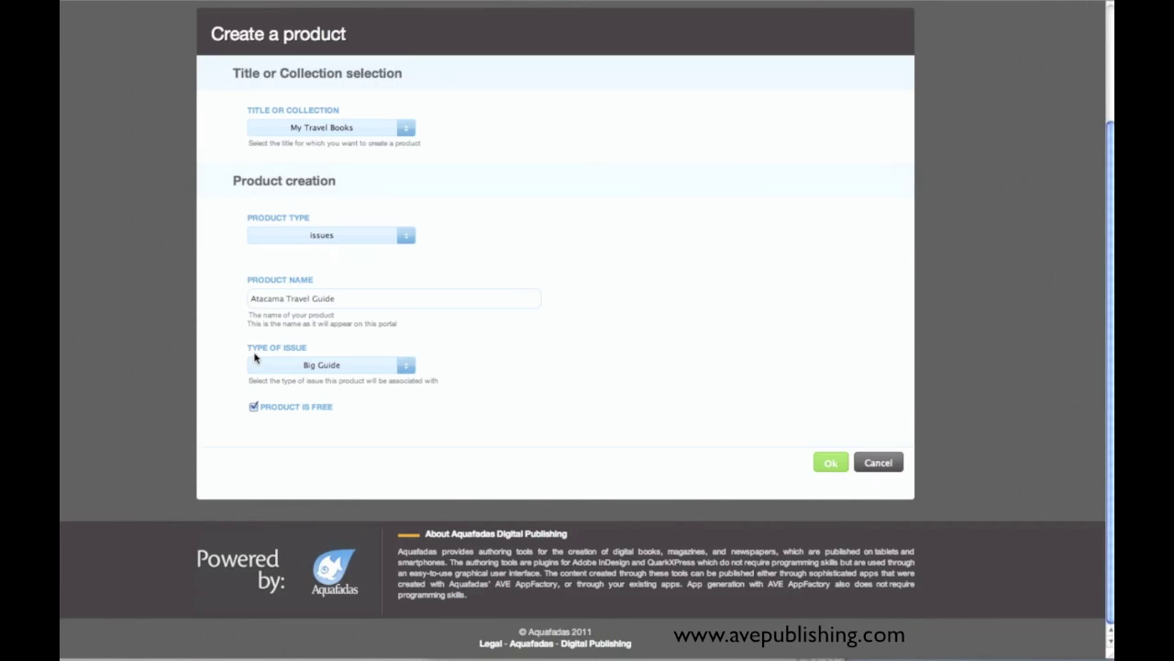
click(831, 466)
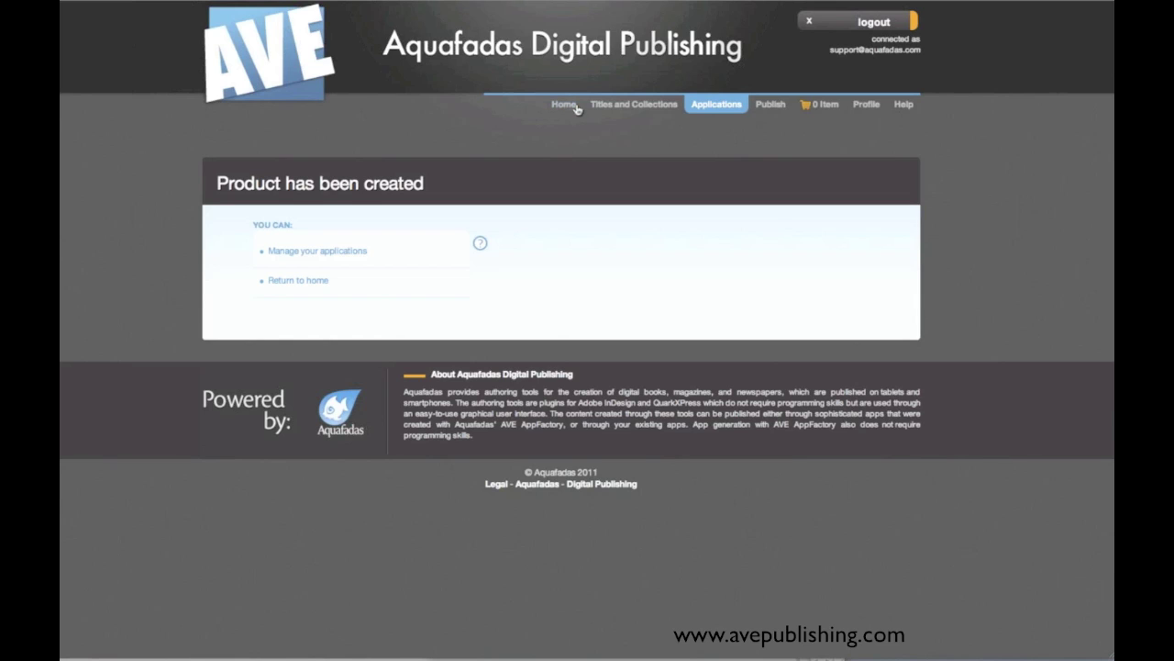
- From the myTravelBooks application page, download the application certificate and check it in Downloads
click(314, 250)
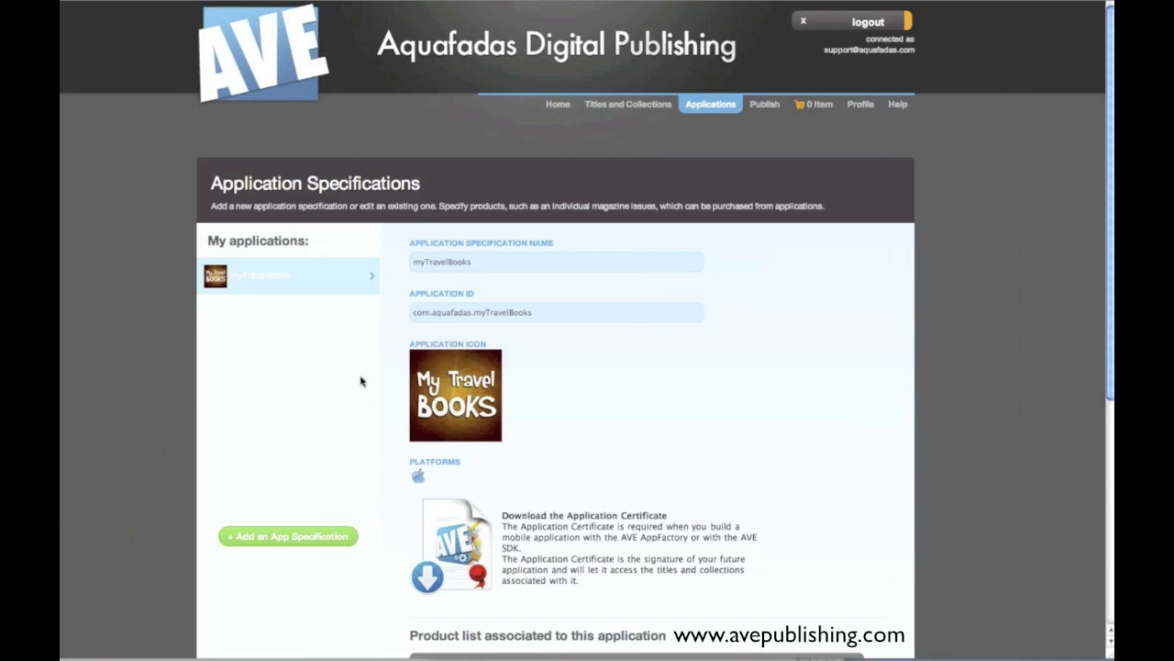
scroll(361, 380, down, 3)
click(473, 408)
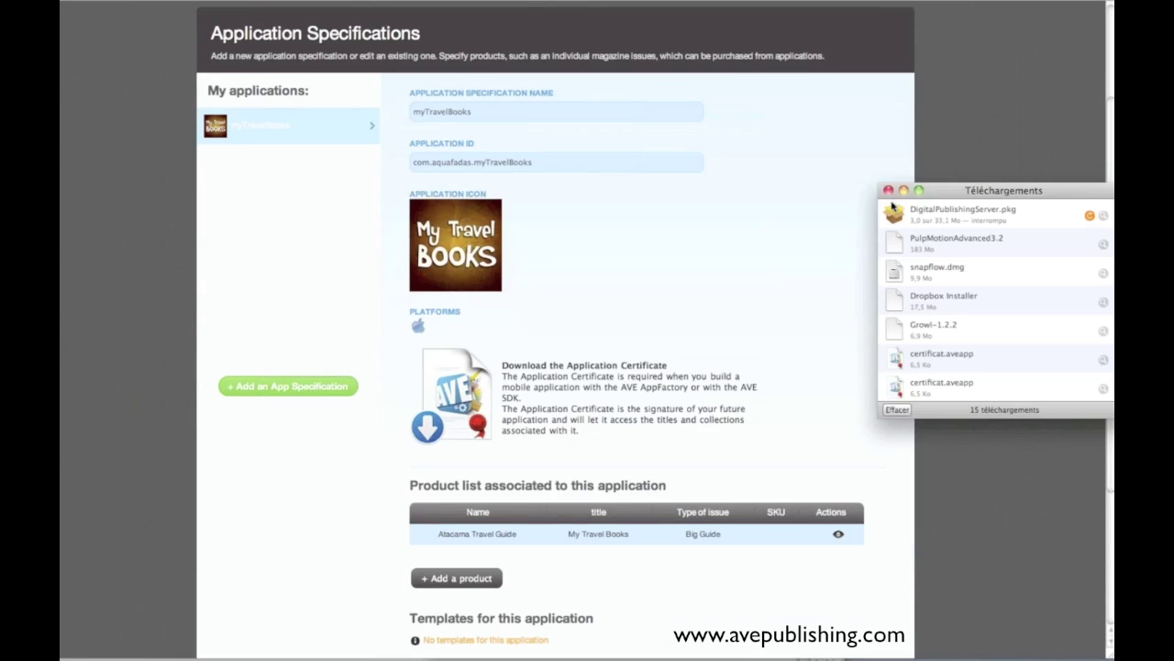
click(889, 189)
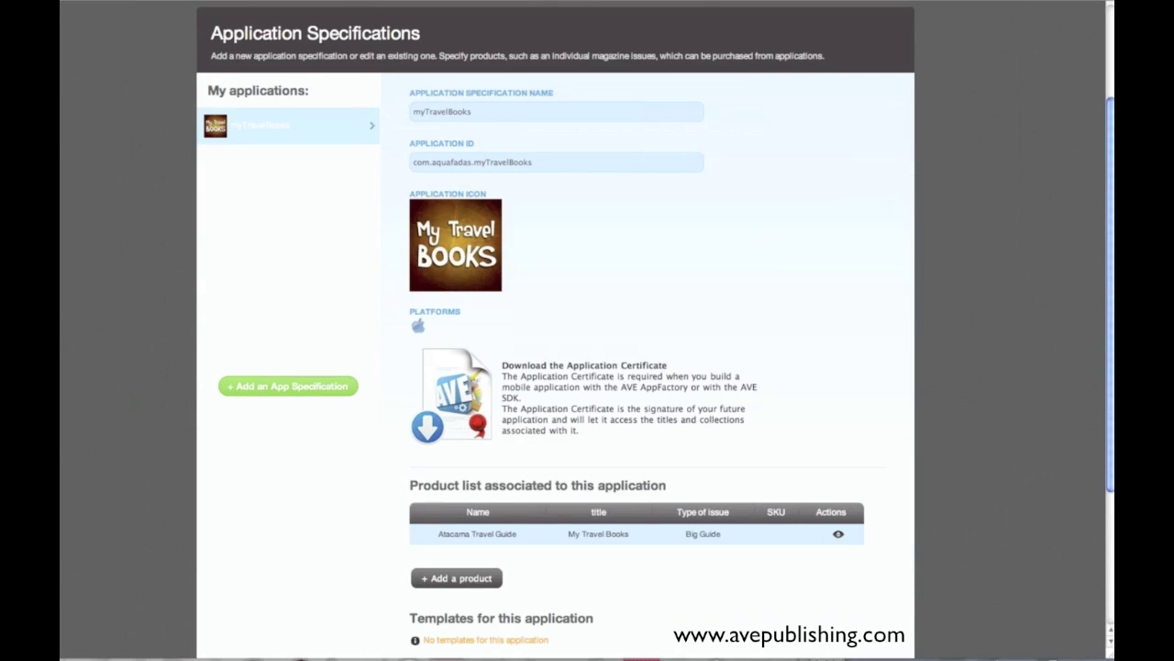
click(1050, 647)
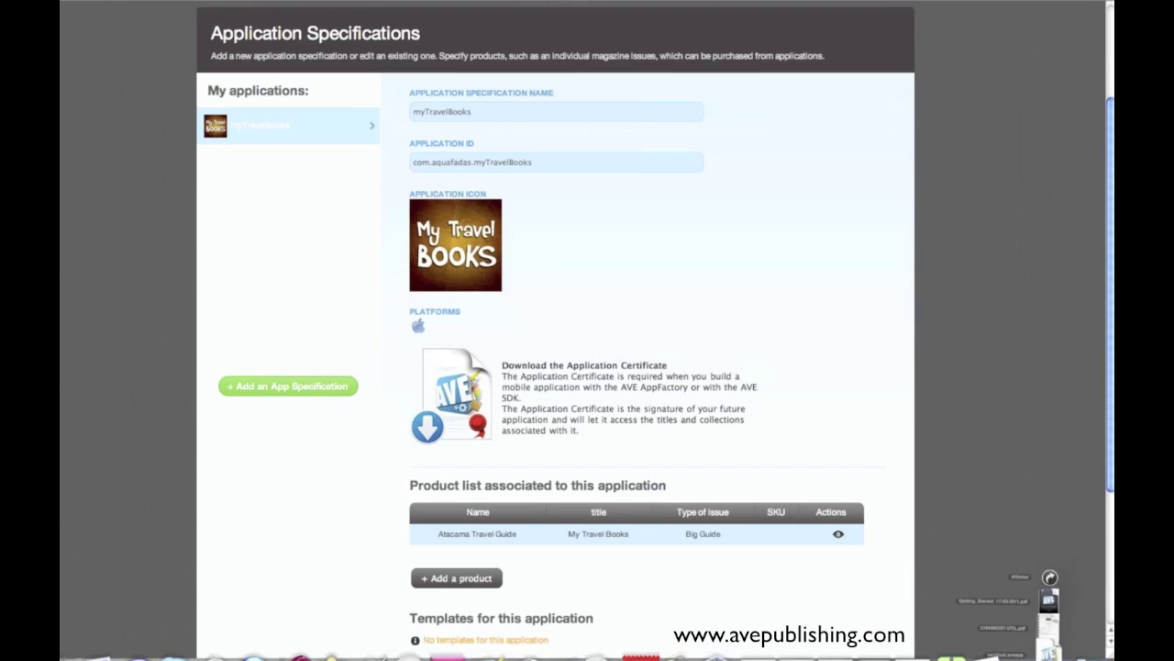
key(Escape)
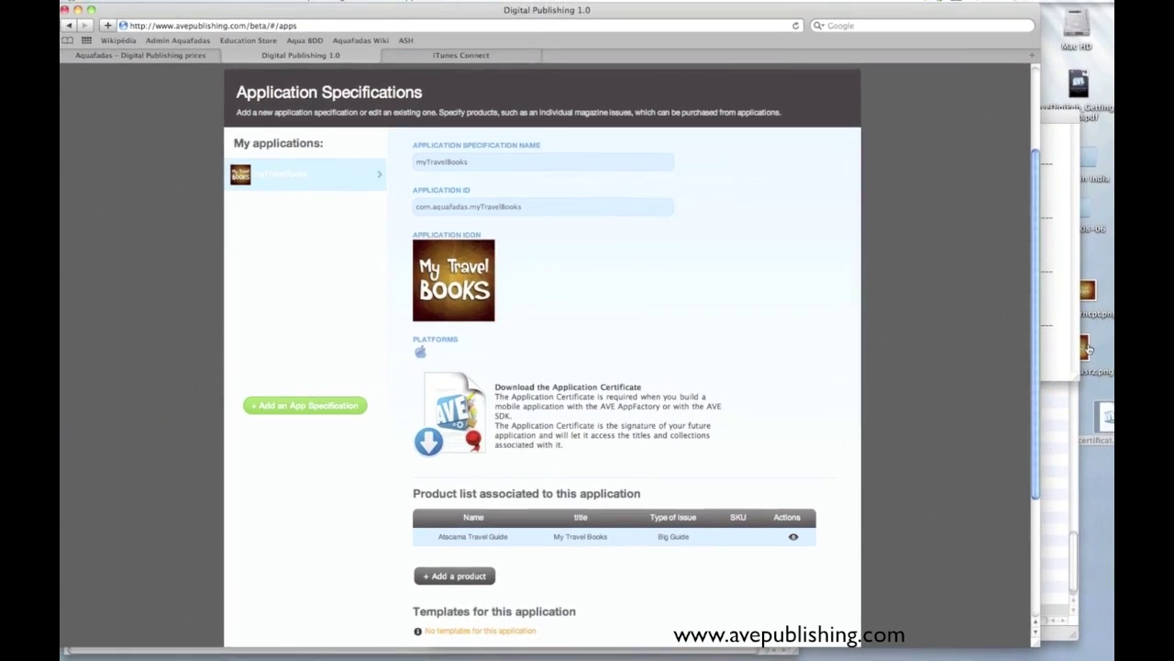
- Start a new AVE AppFactory document based on the My Great Bookstore template
key(super+Tab)
click(890, 340)
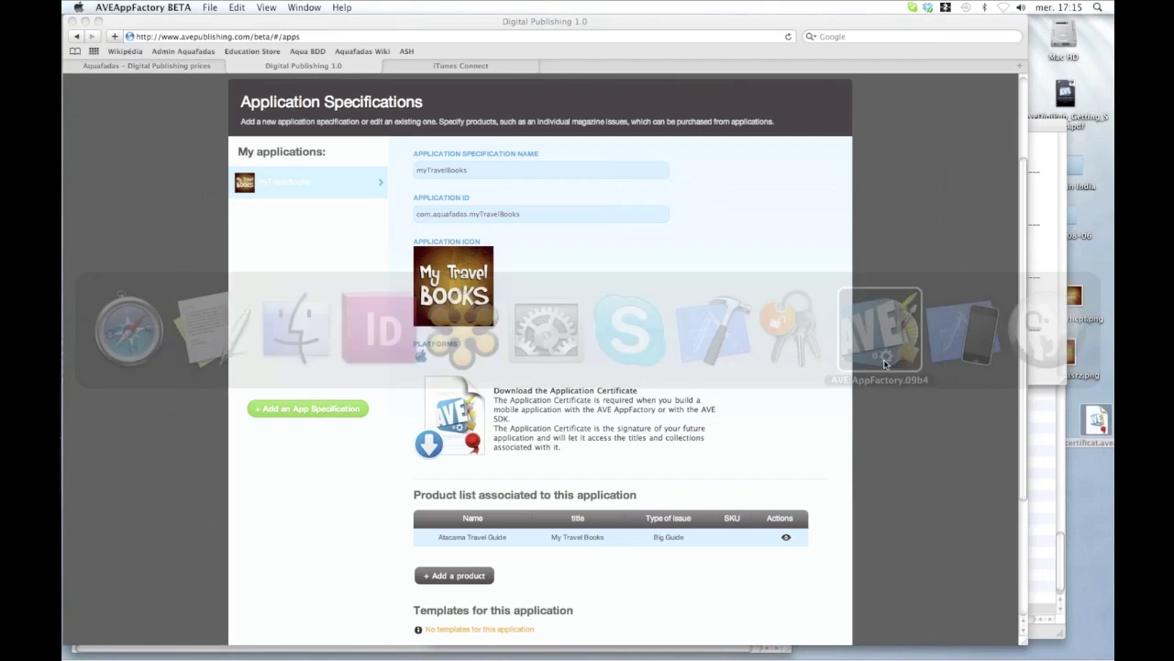
key(super+n)
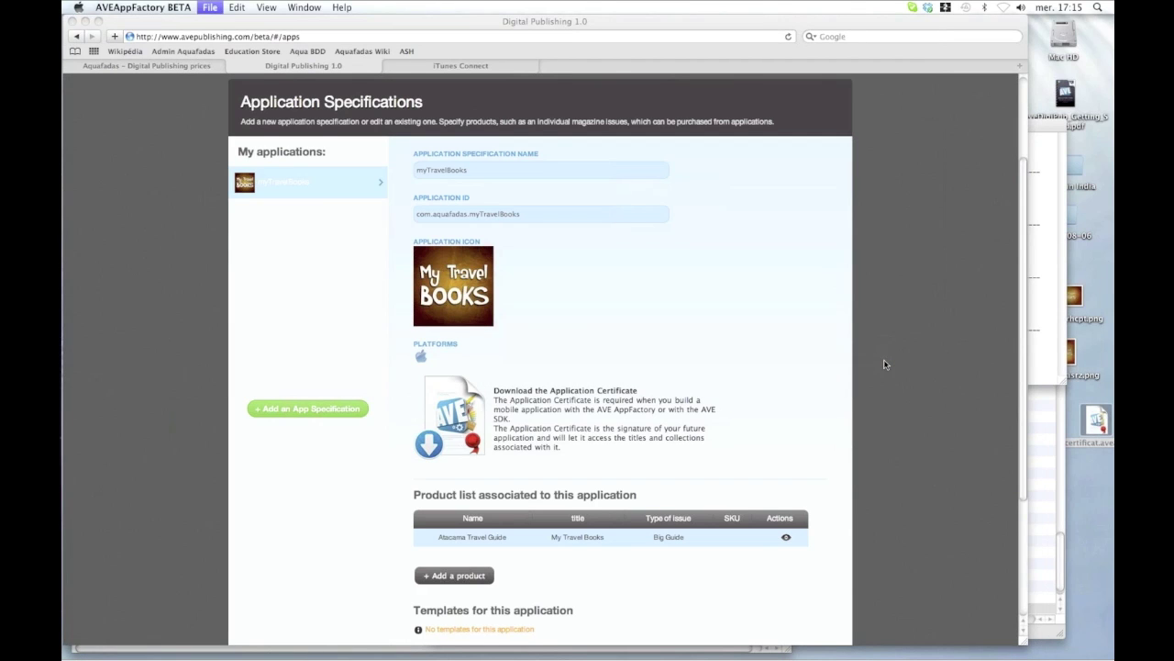
drag(496, 230, 618, 80)
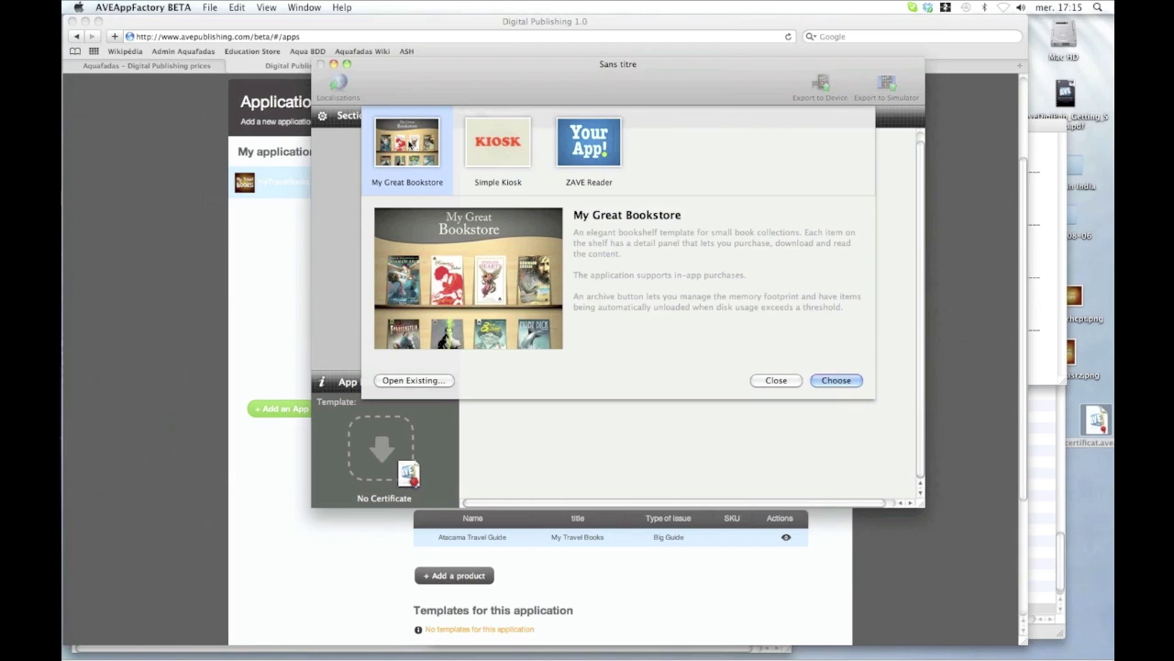
click(835, 380)
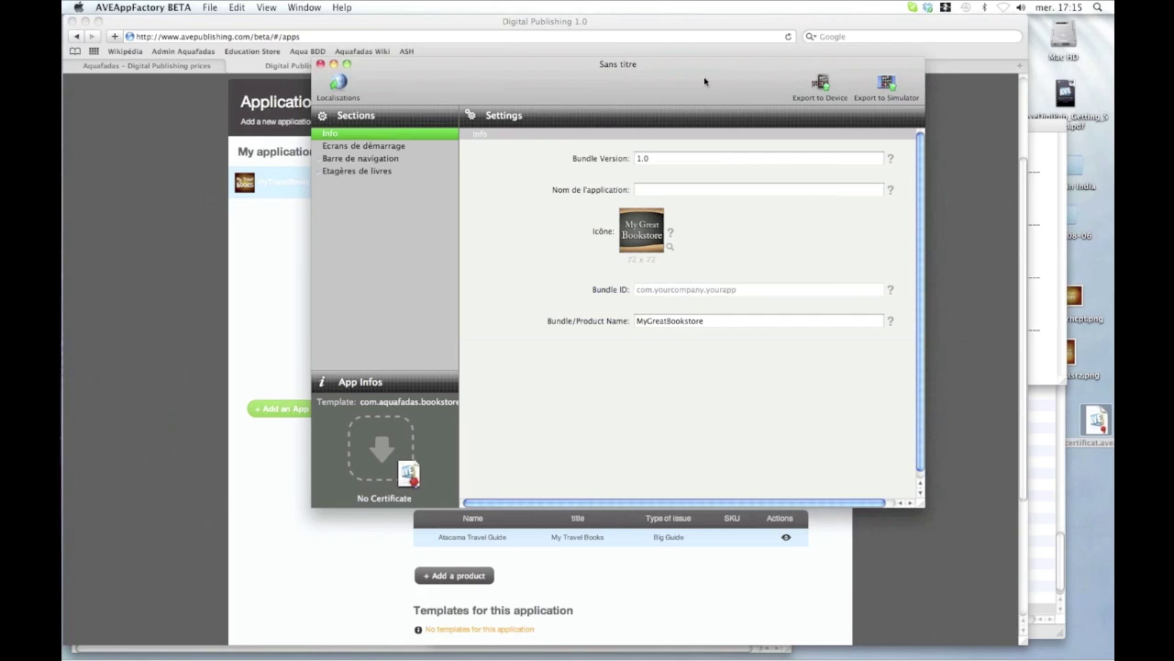
drag(704, 76, 706, 109)
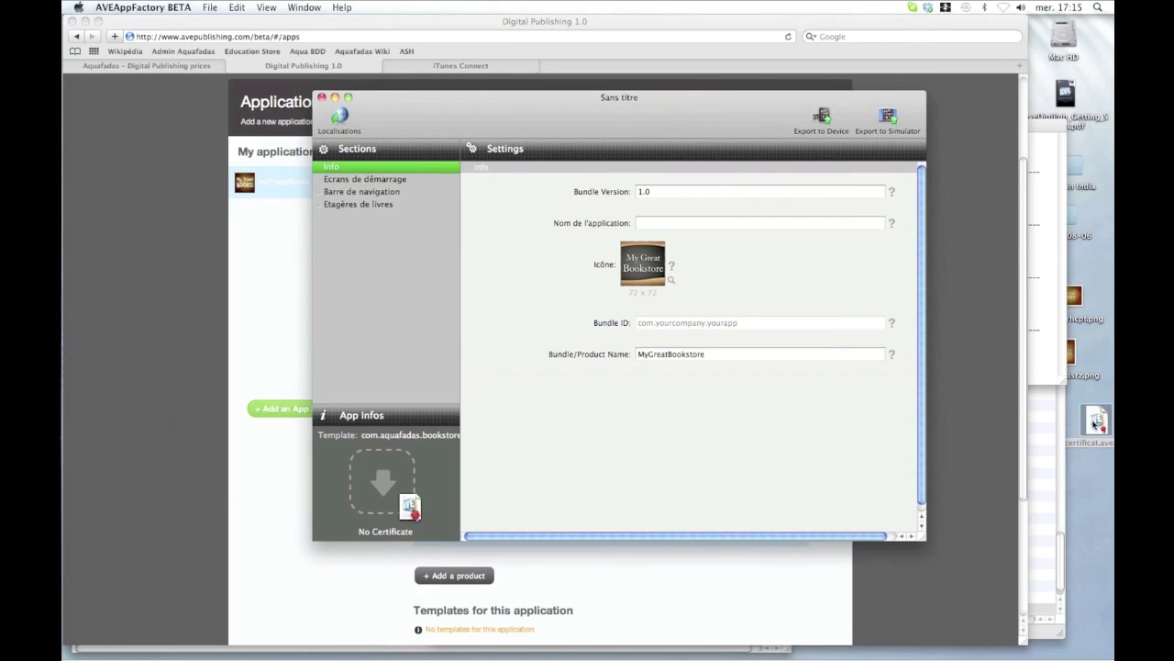
- Apply certificat.aveapp, giving app name myTravelBooks and bundle ID com.aquafadas.myTravelBooks
drag(1089, 424, 376, 488)
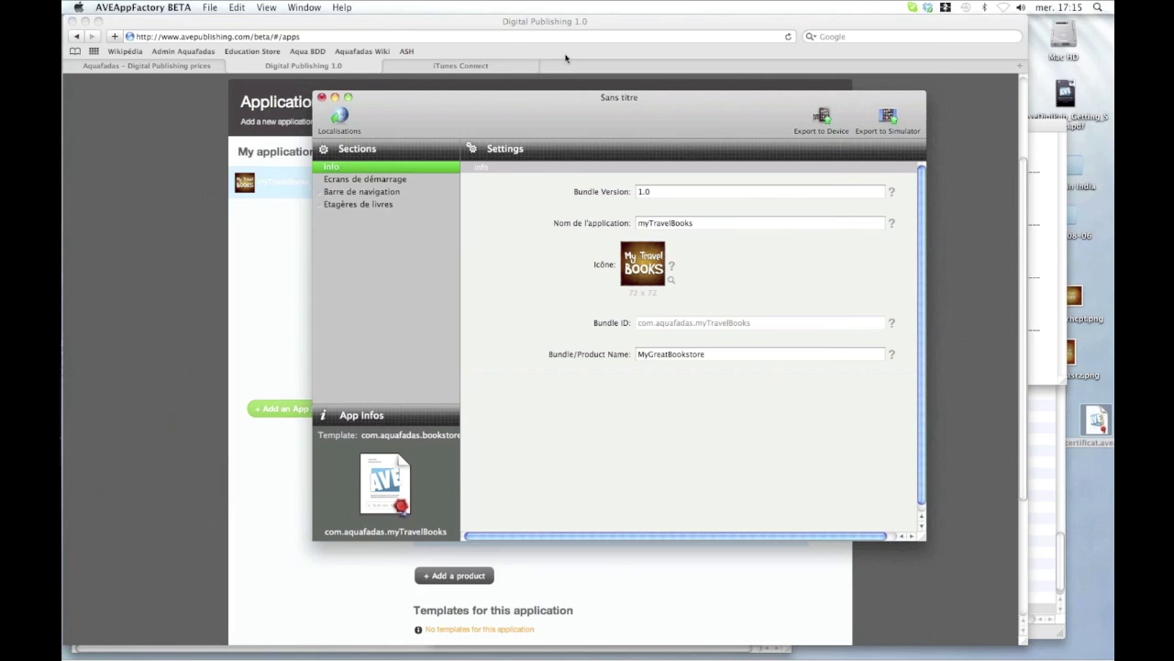
drag(559, 103, 692, 78)
click(136, 217)
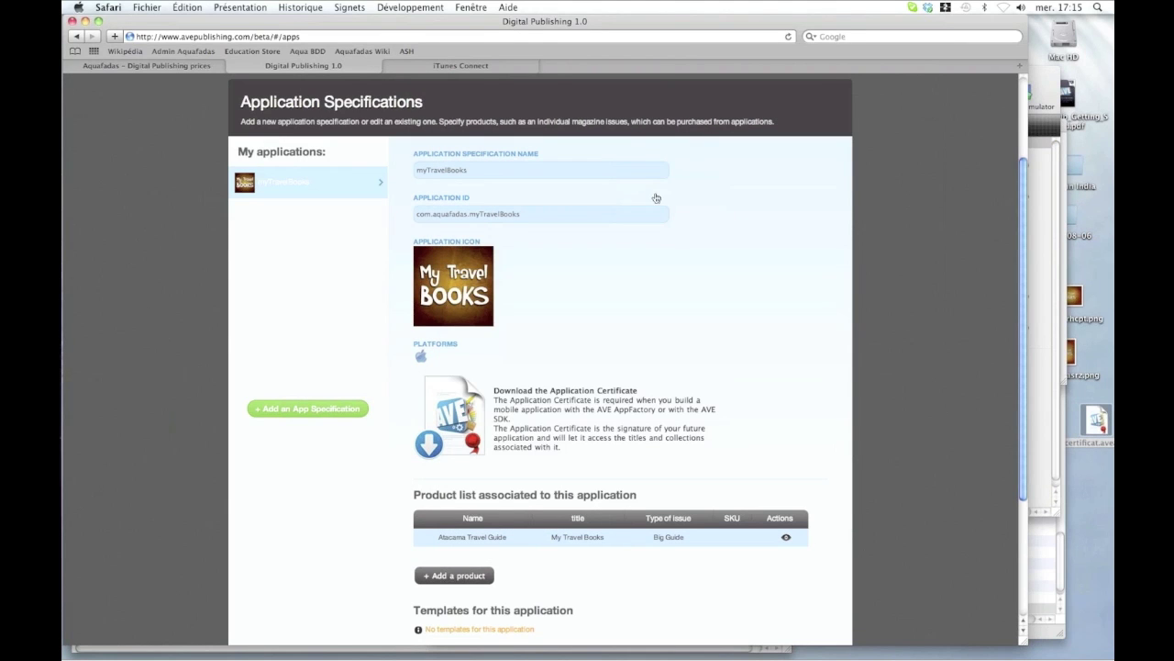
key(super+Tab)
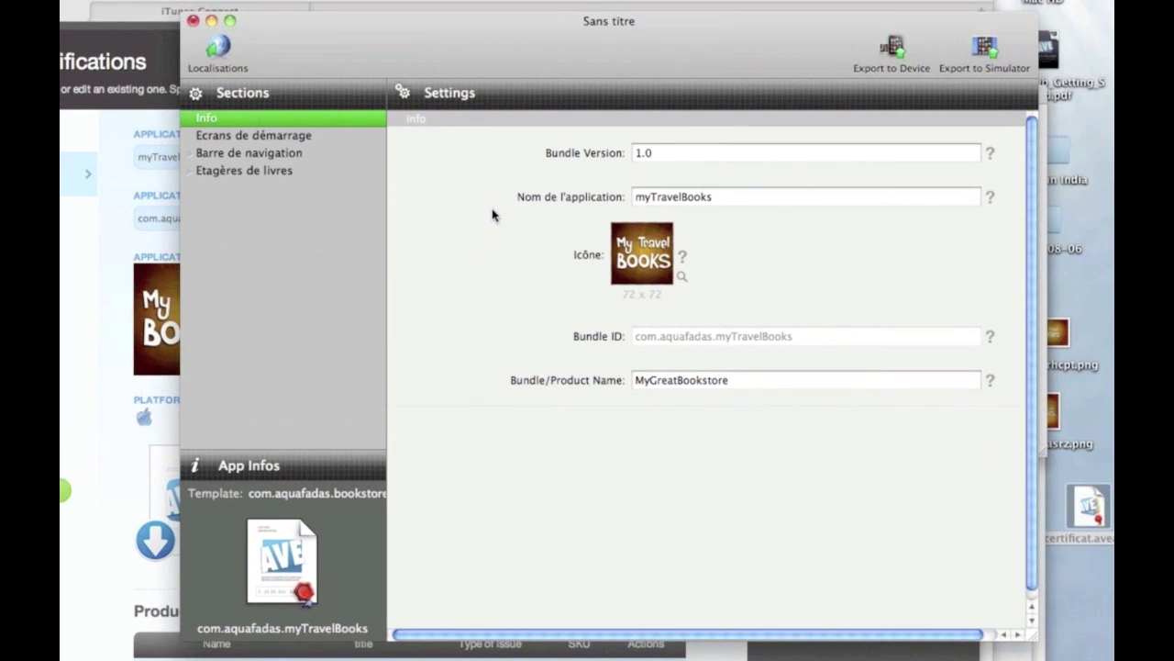
- Expand Barre de navigation and Etagères de livres, then review the Info and Ecrans de démarrage settings
click(190, 155)
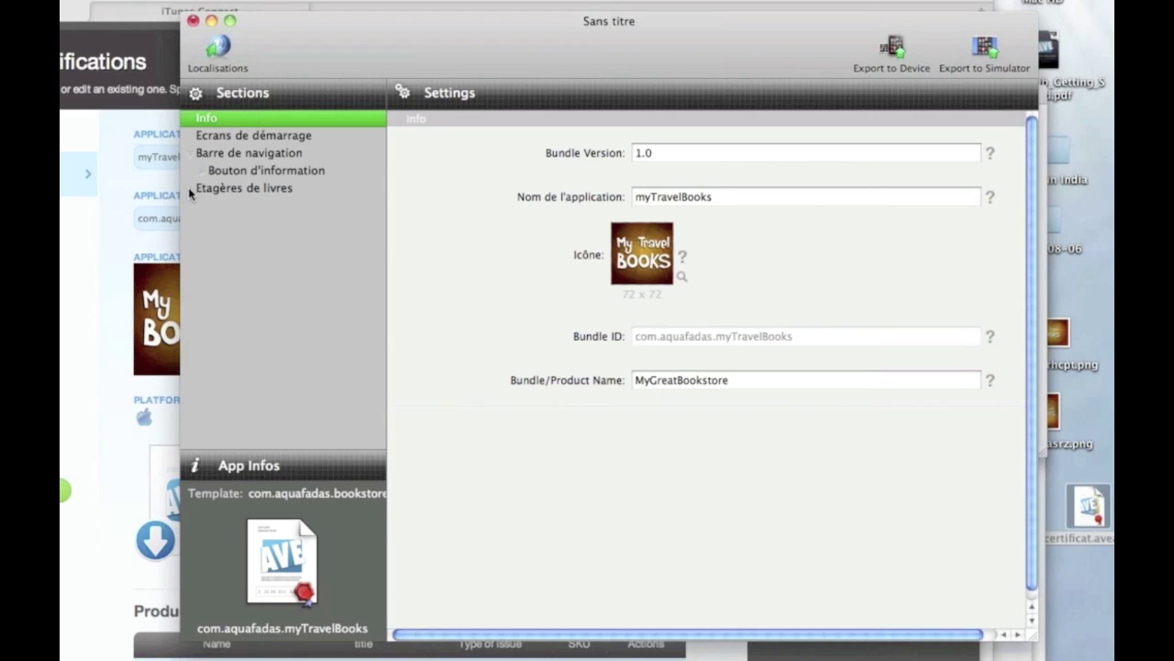
click(191, 189)
click(235, 158)
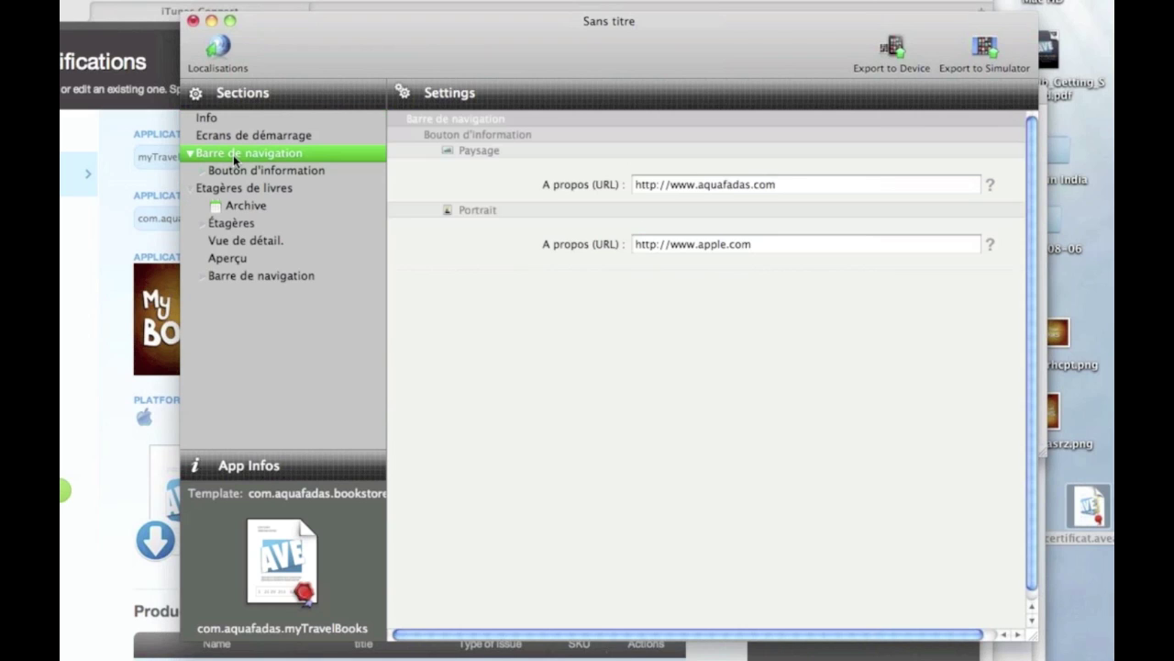
click(252, 136)
click(247, 119)
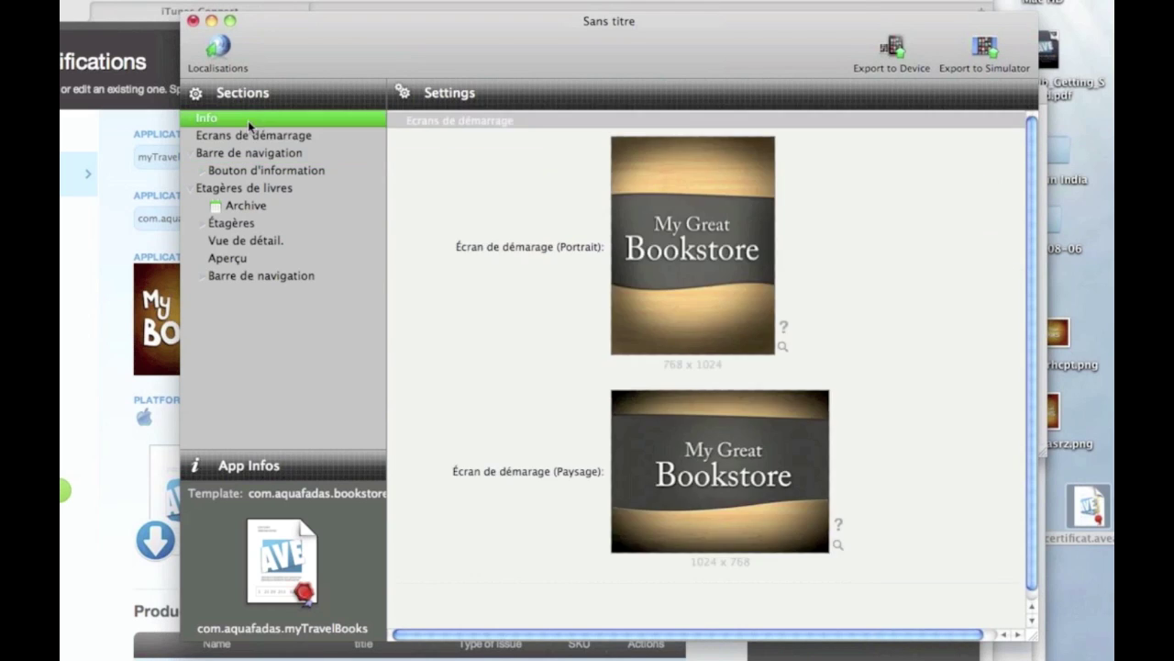
click(253, 138)
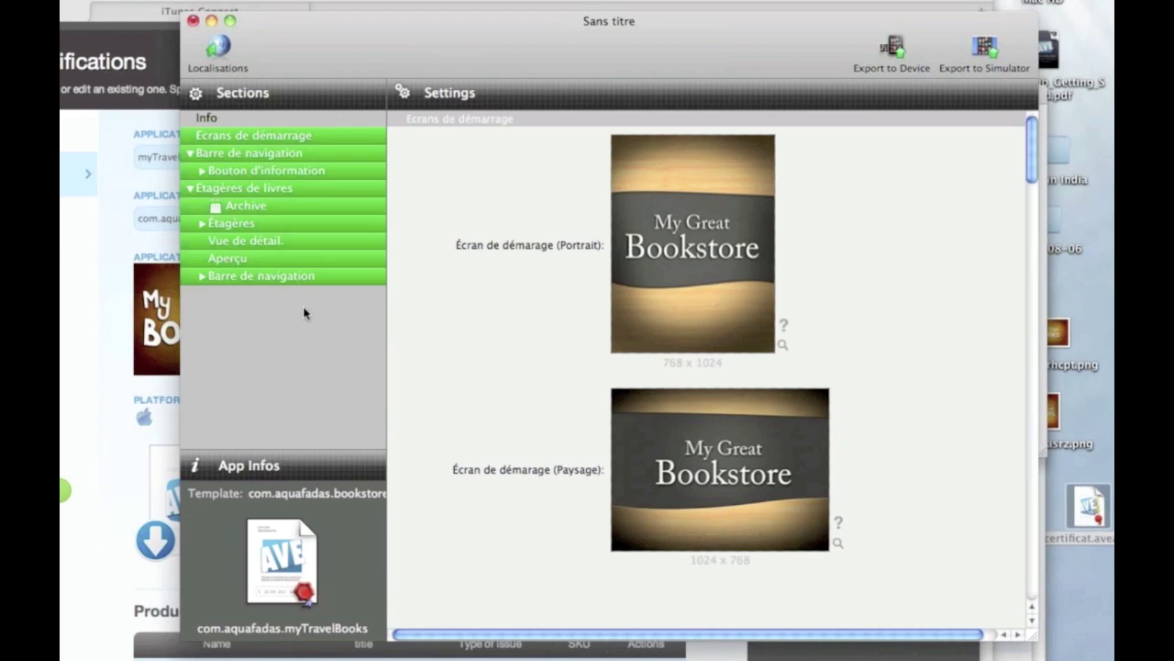
- Show the Etagères de livres button and shelf images, then export the app to the iOS Simulator
shift+click(261, 278)
scroll(576, 323, down, 5)
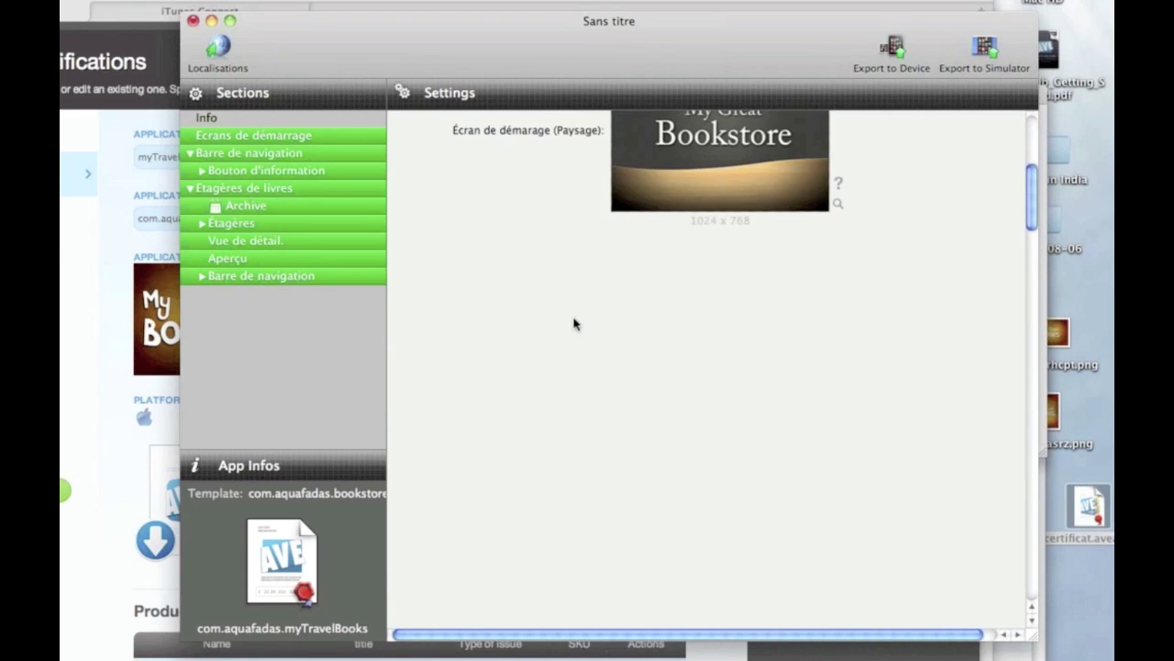
click(248, 188)
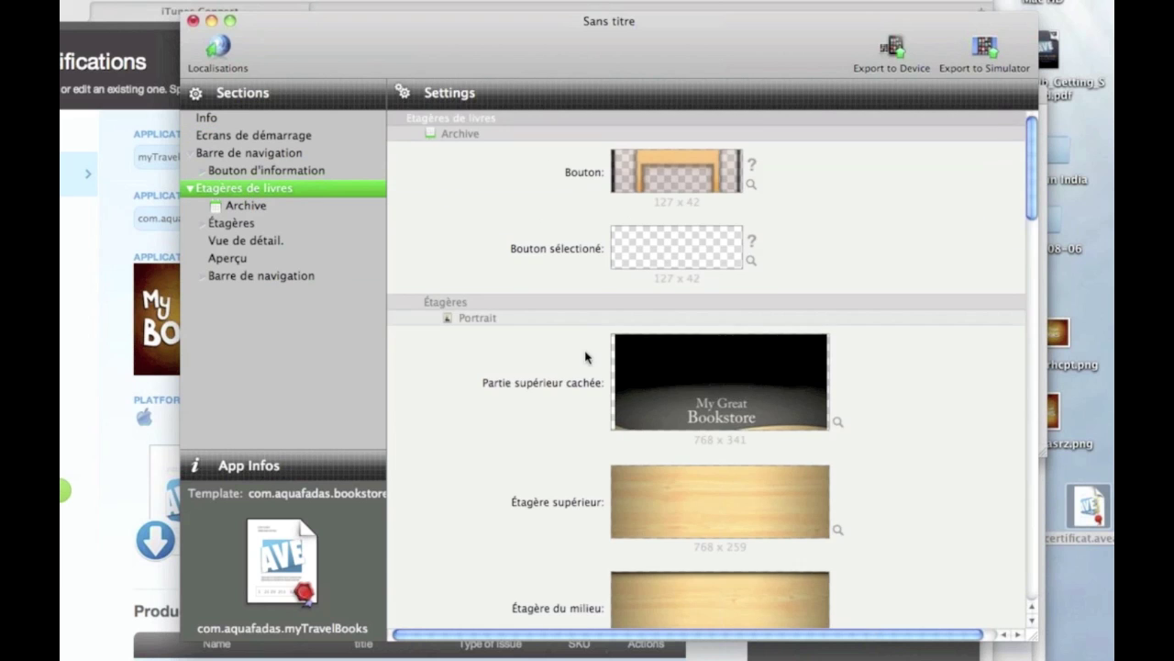
scroll(585, 357, down, 15)
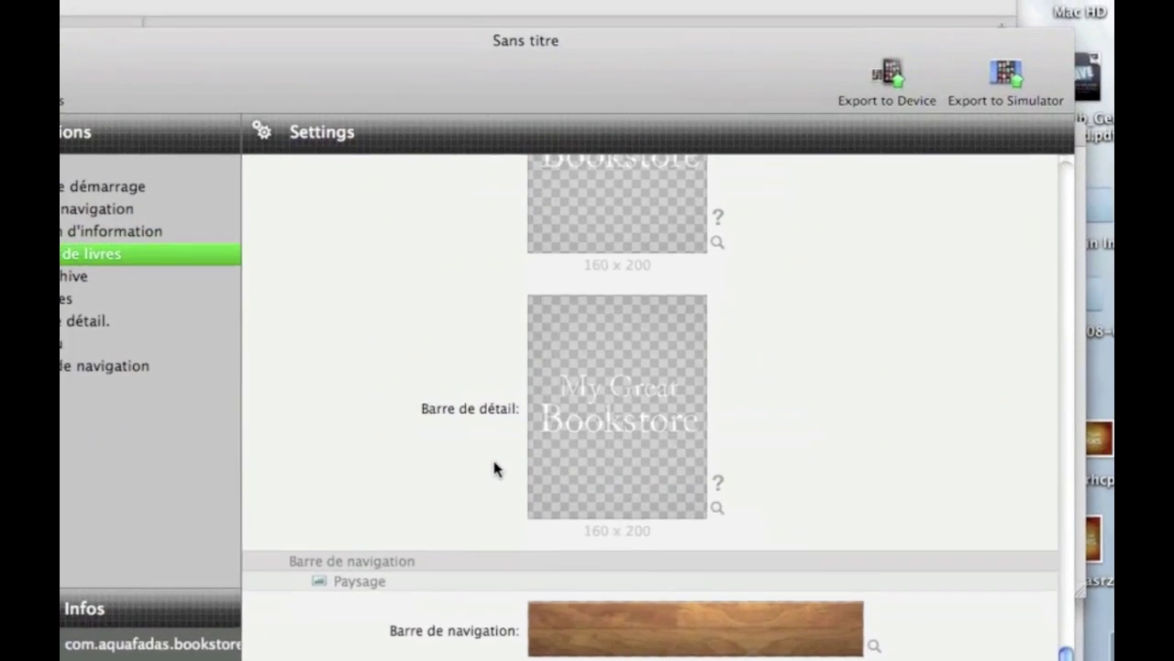
scroll(493, 468, up, 15)
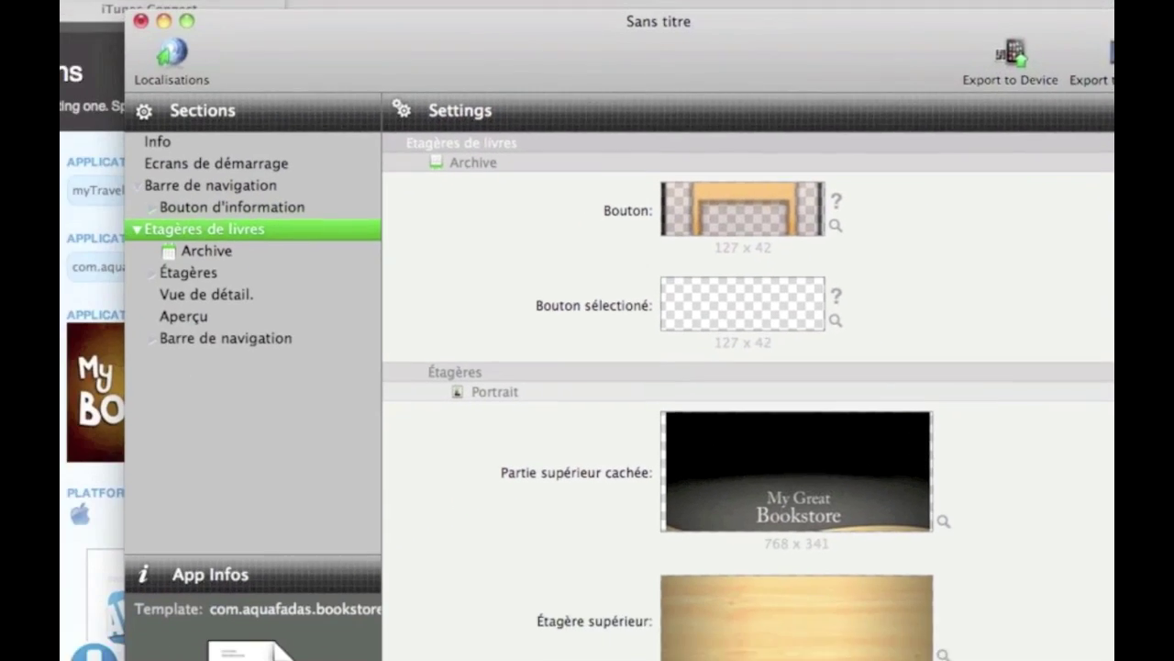
click(1029, 103)
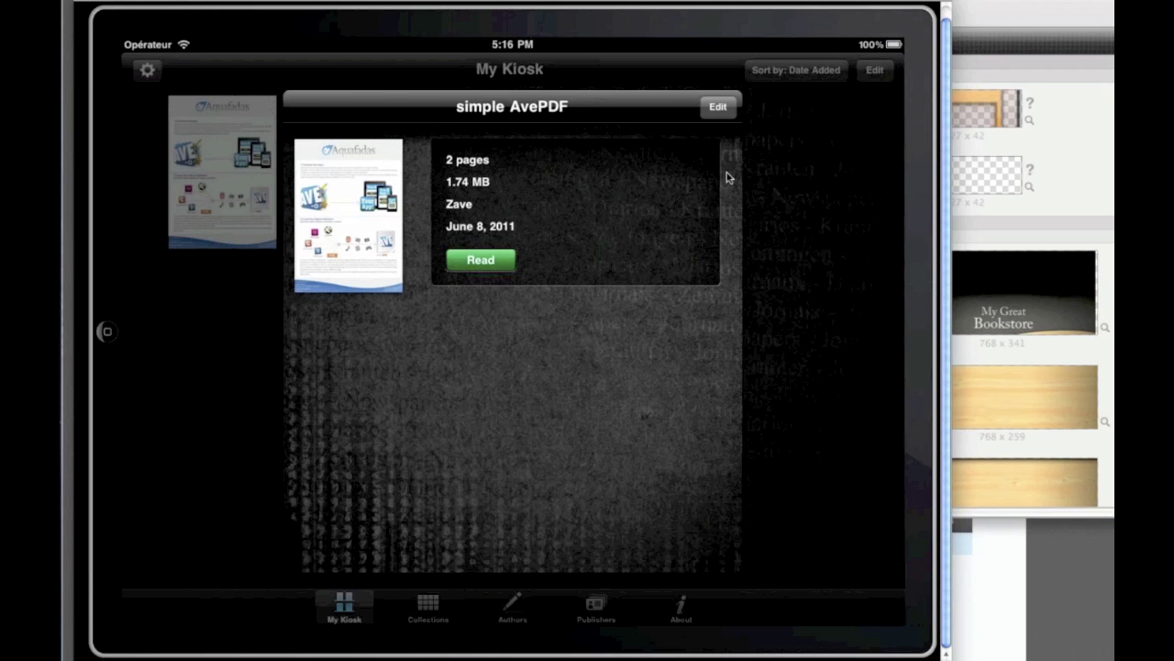
- In the simulator, get the free Atacama issue via Bypass AppStore, open it and turn pages
click(106, 332)
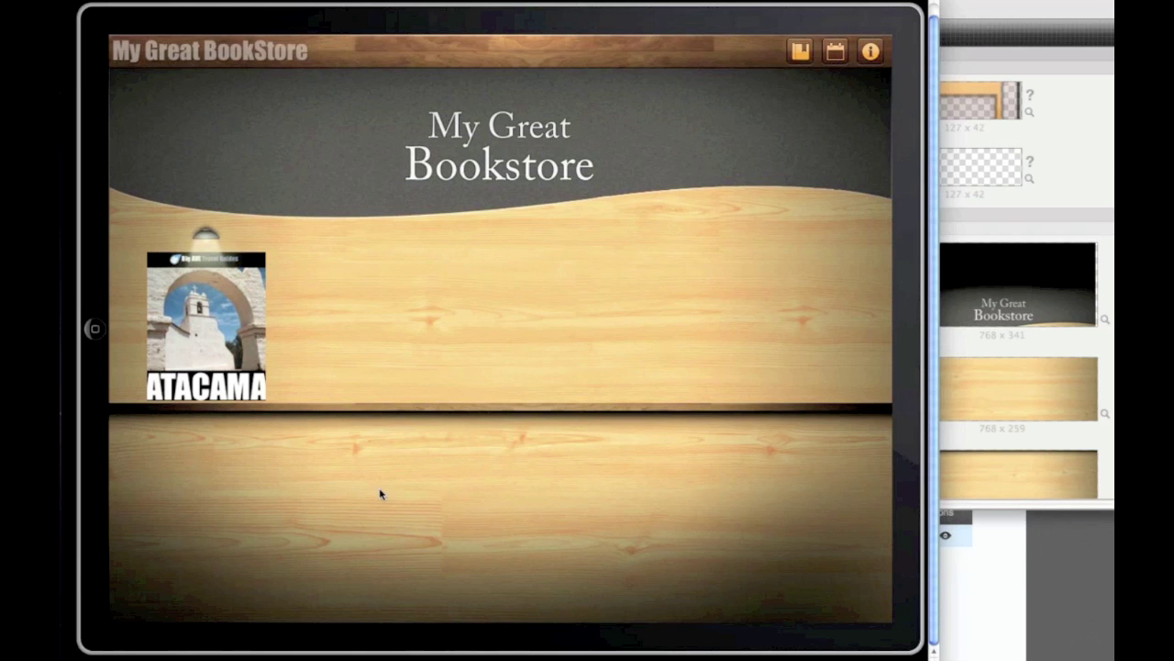
click(216, 309)
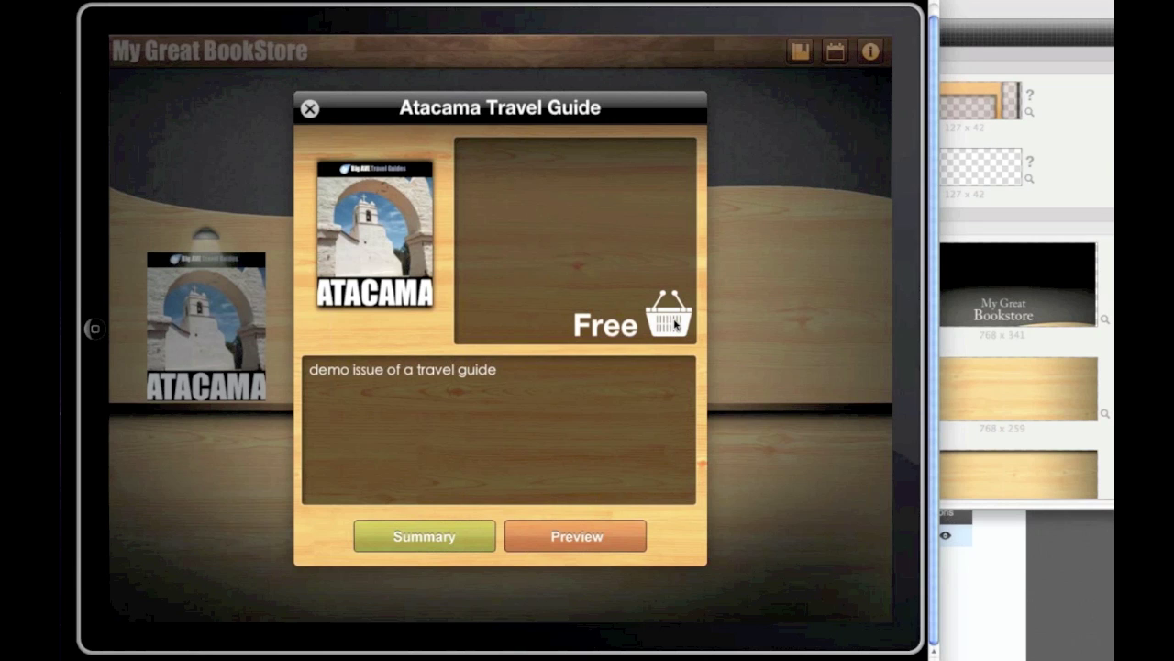
click(668, 316)
click(548, 364)
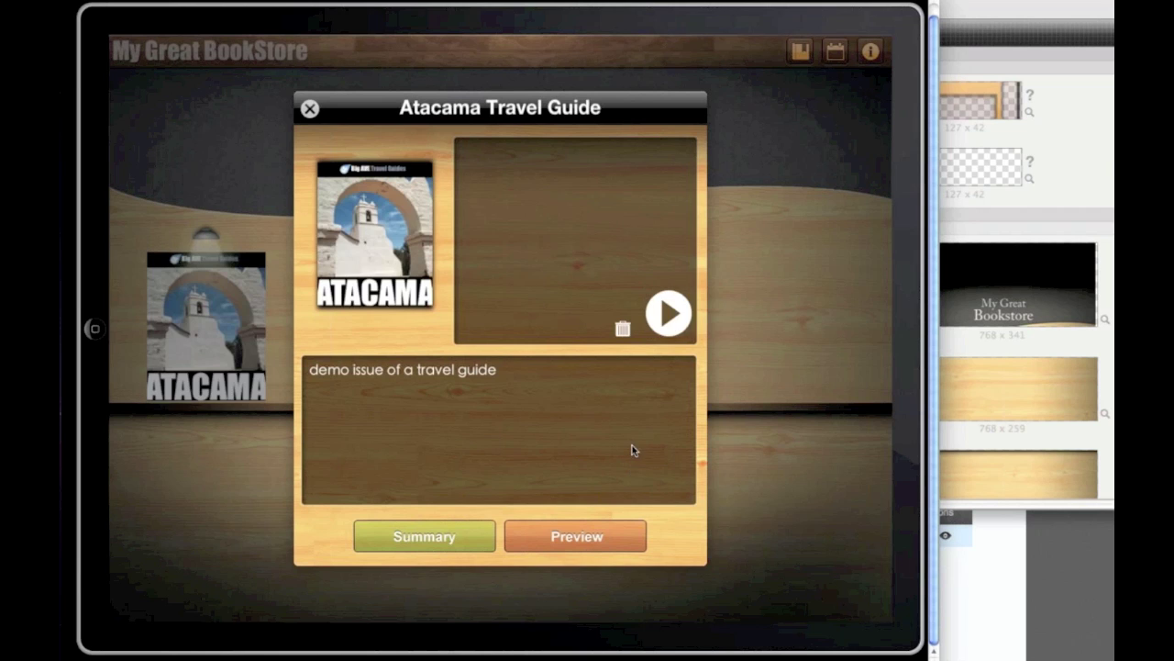
click(670, 313)
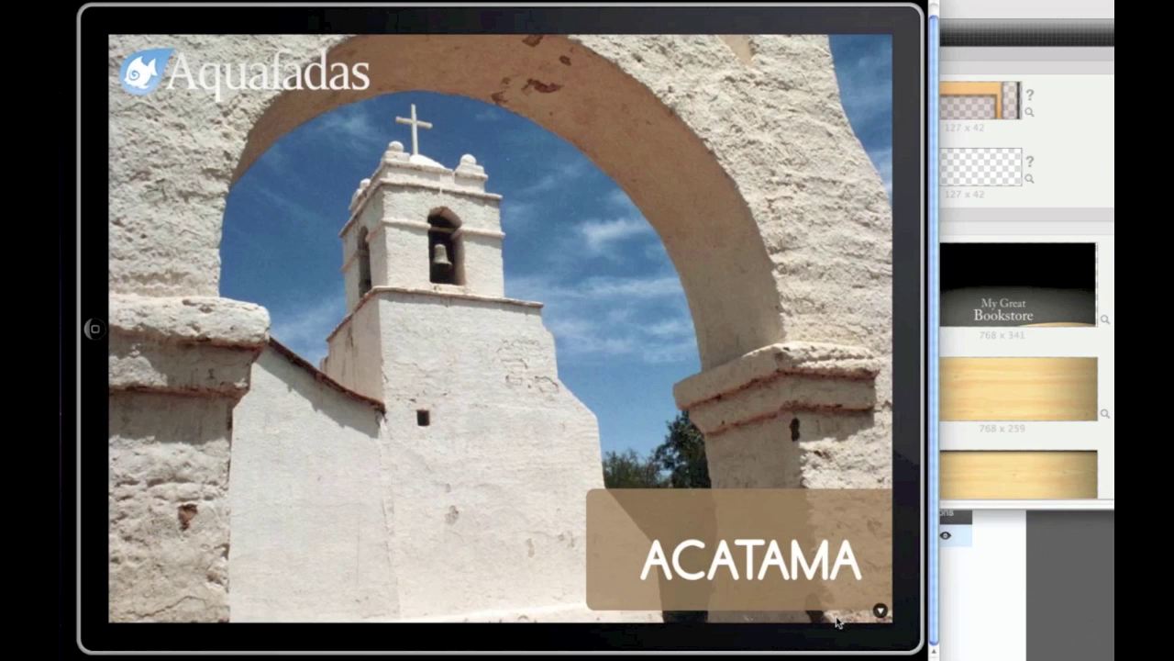
drag(837, 622, 775, 175)
scroll(679, 606, down, 10)
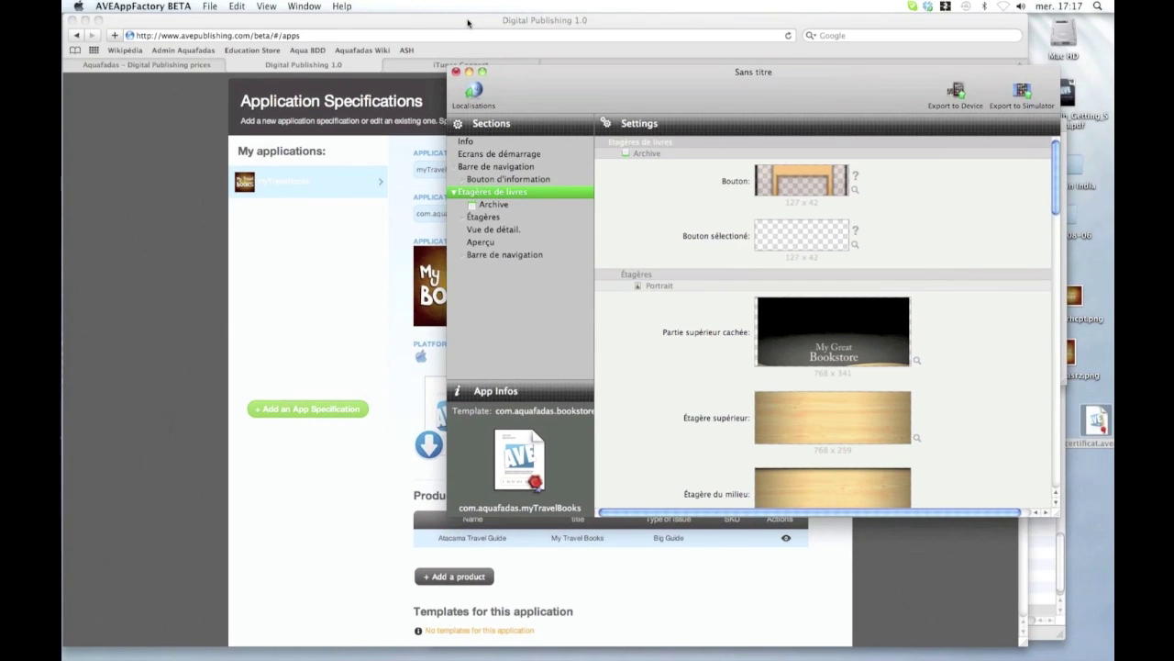
click(468, 23)
click(466, 65)
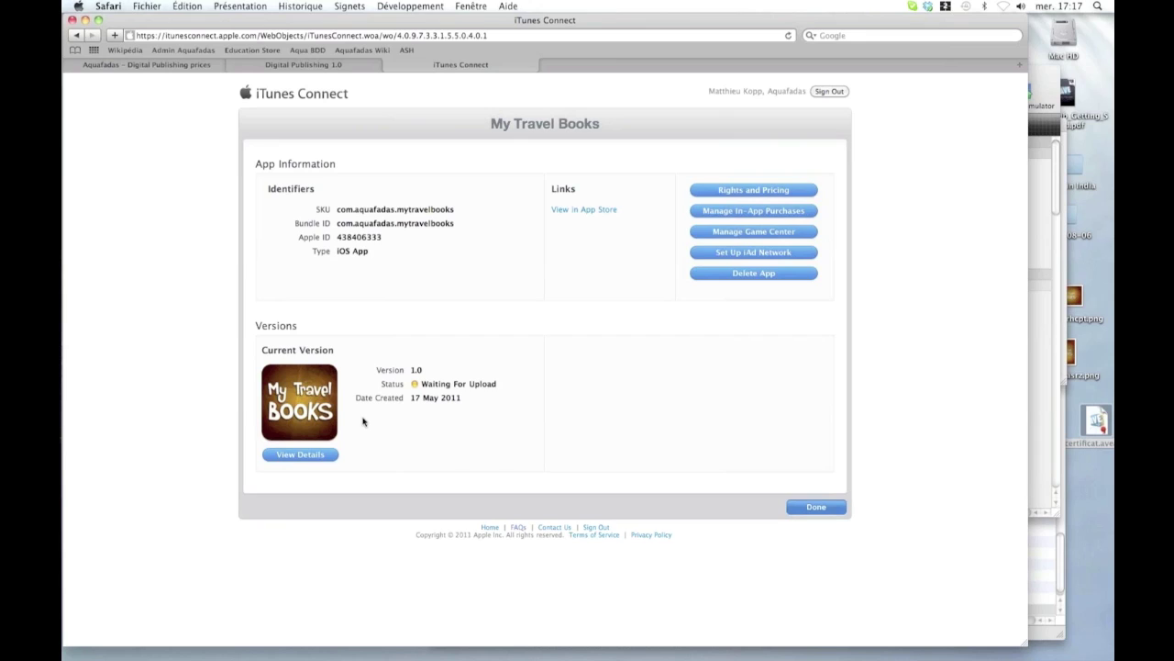
click(332, 459)
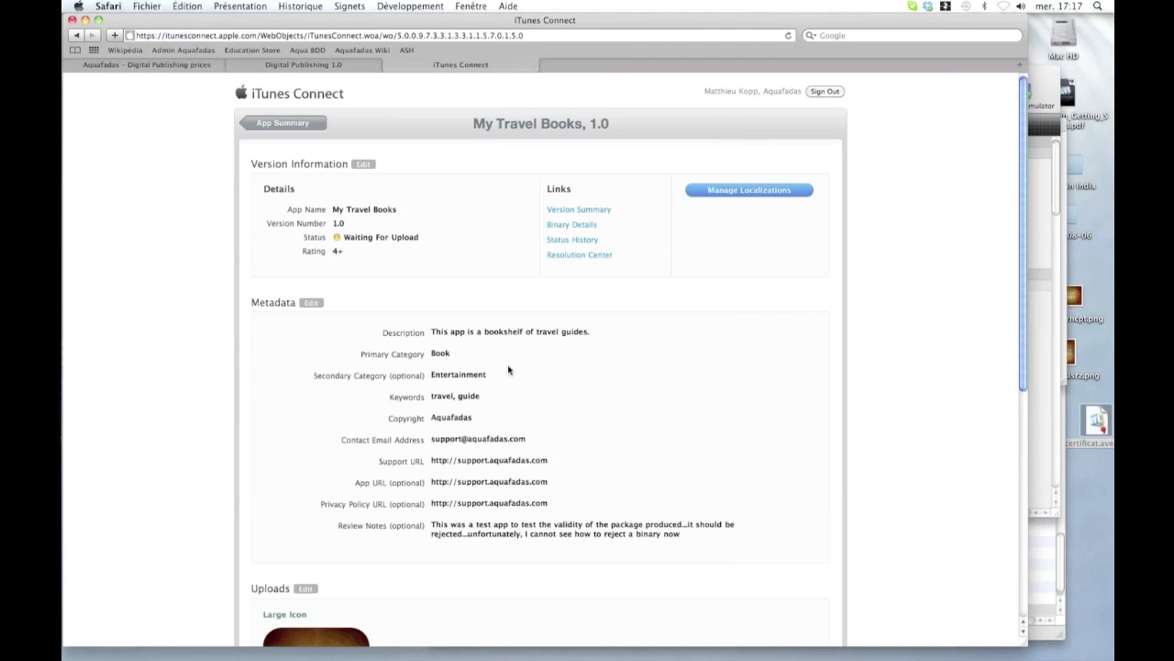
scroll(508, 370, down, 5)
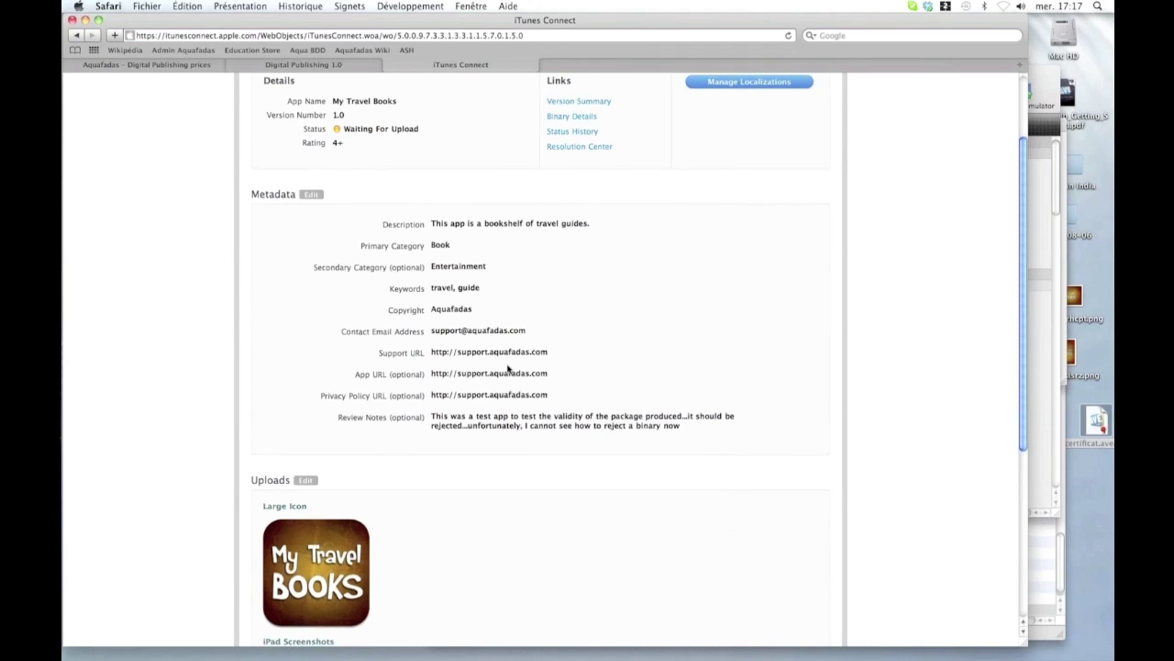
scroll(508, 369, down, 2)
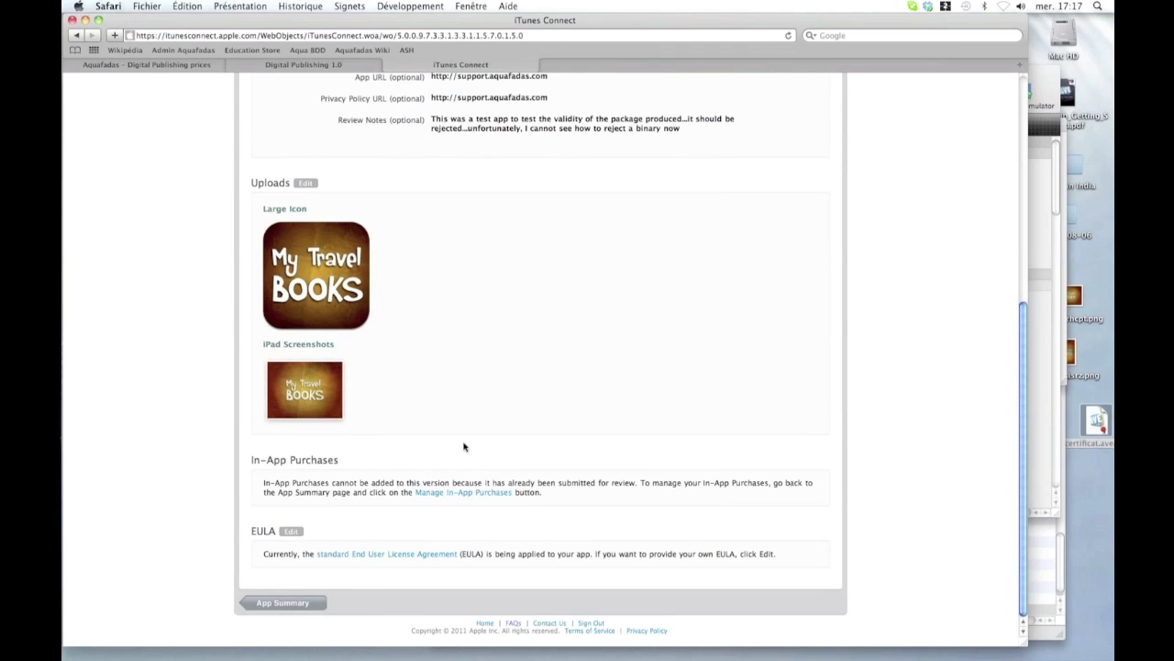
scroll(463, 444, up, 10)
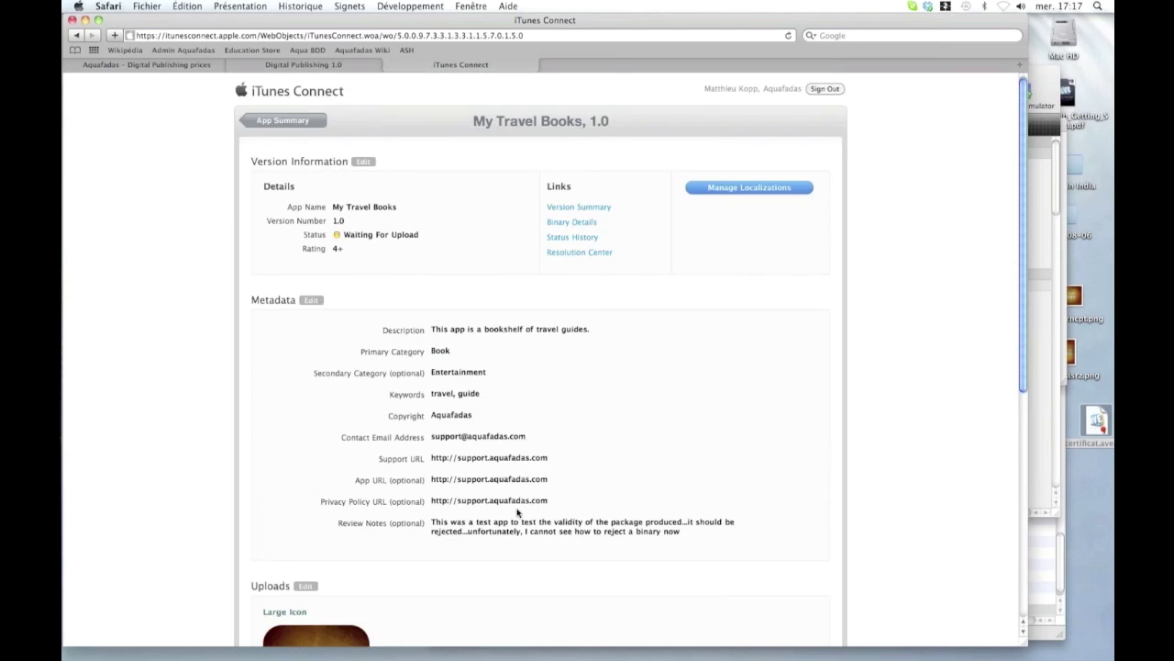
scroll(536, 519, down, 5)
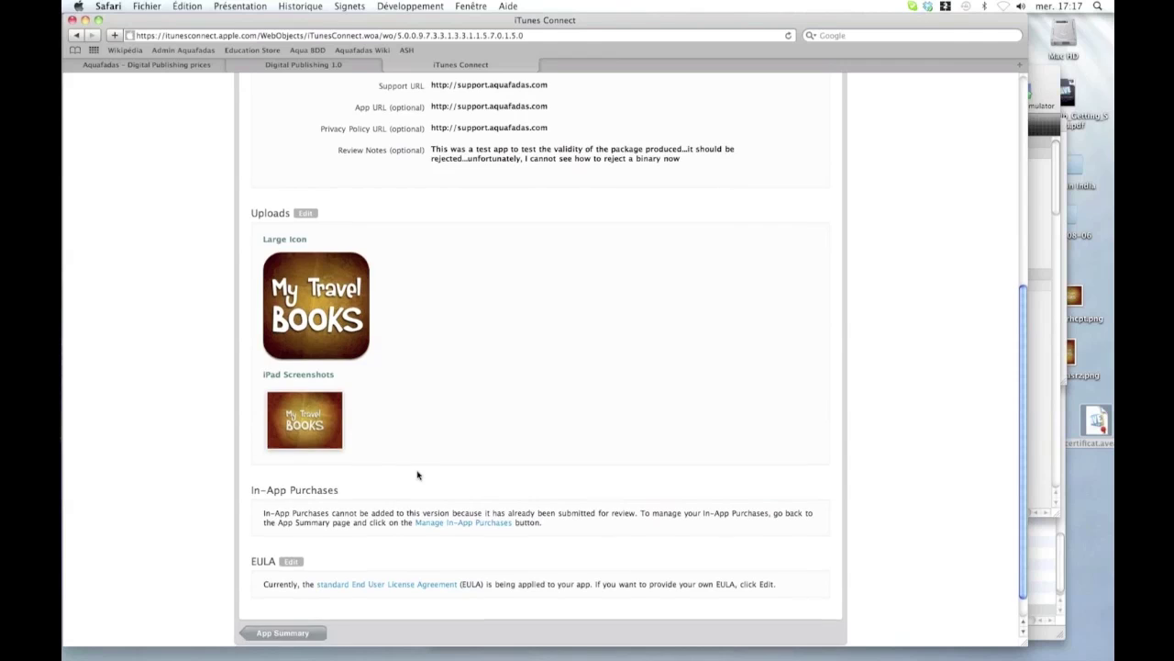
scroll(414, 475, down, 1)
scroll(422, 477, up, 10)
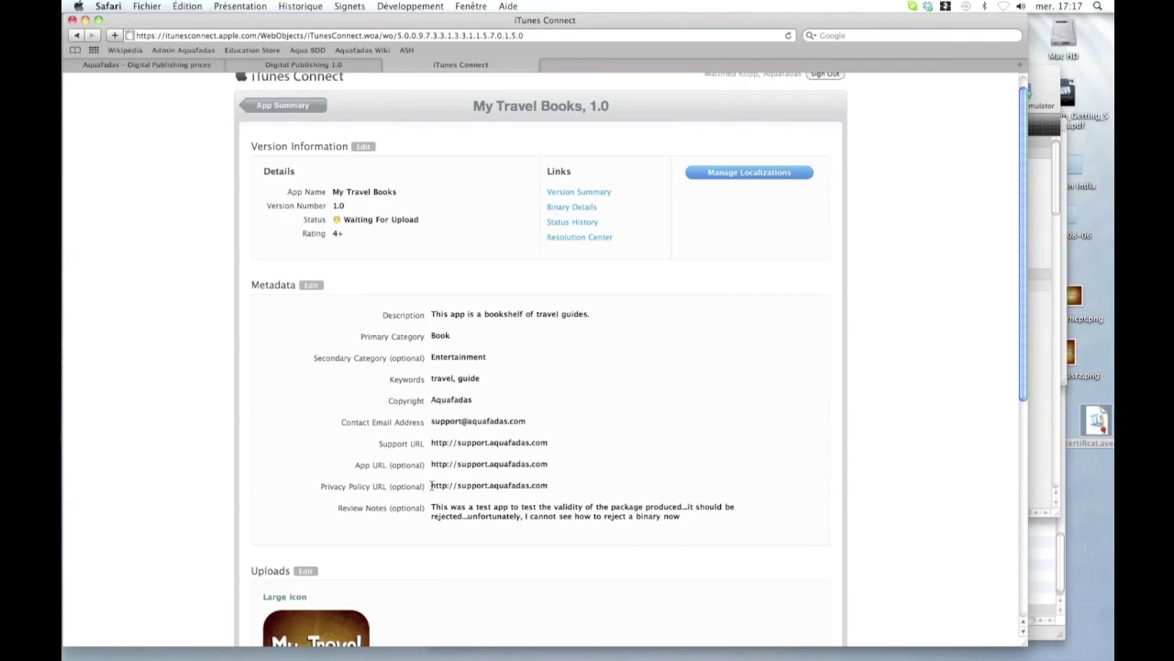
scroll(431, 484, down, 8)
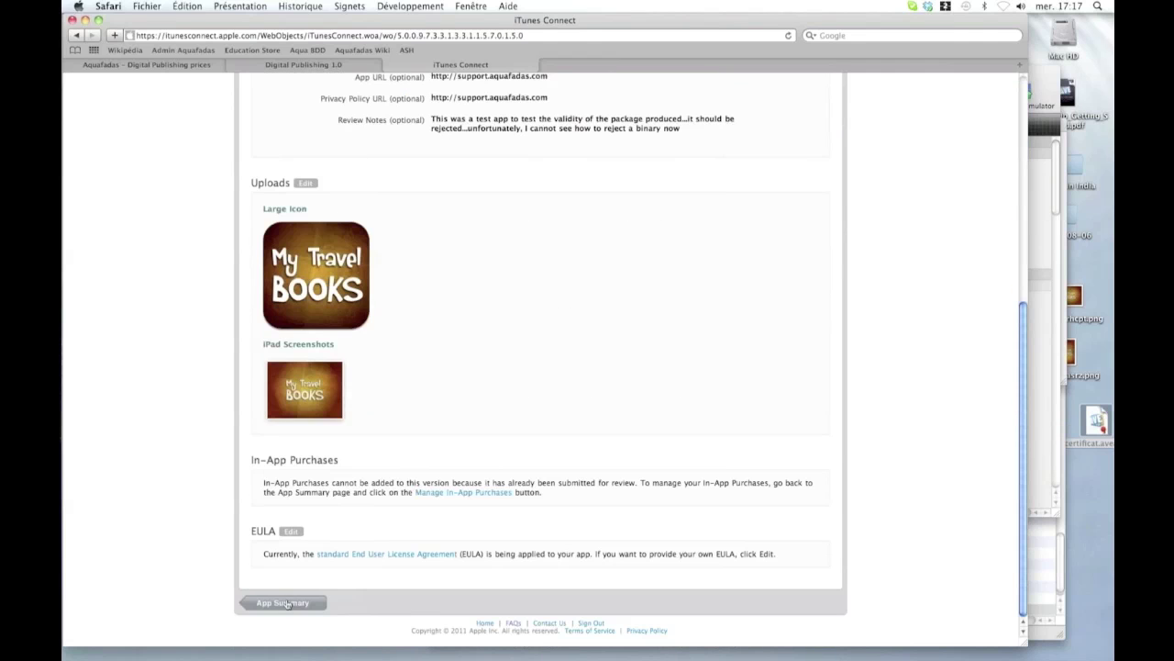
click(287, 603)
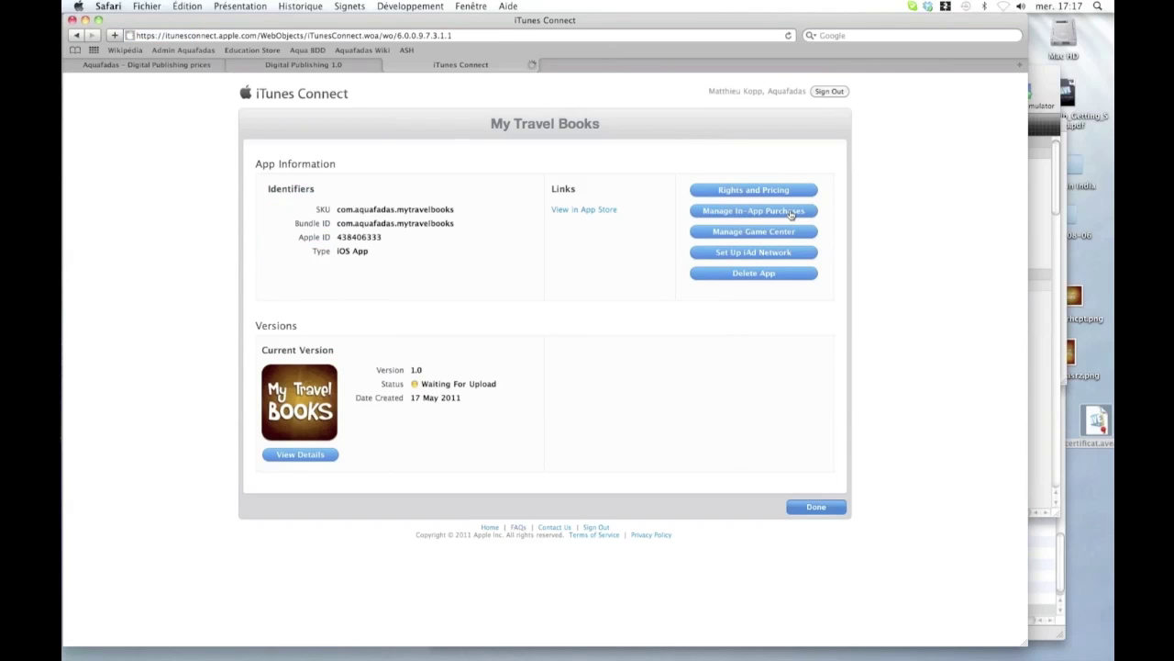
- View the Big Guide, City Guide and Small Guide in-app purchases, then go back to the AVE portal
click(791, 213)
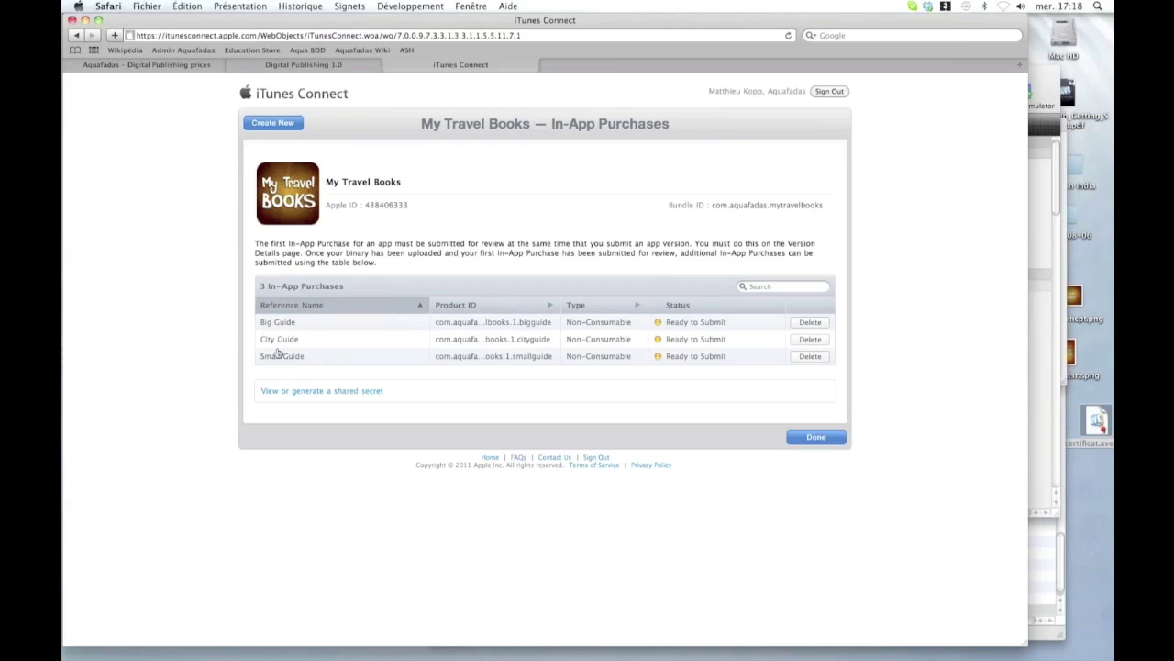
click(324, 66)
scroll(374, 245, up, 3)
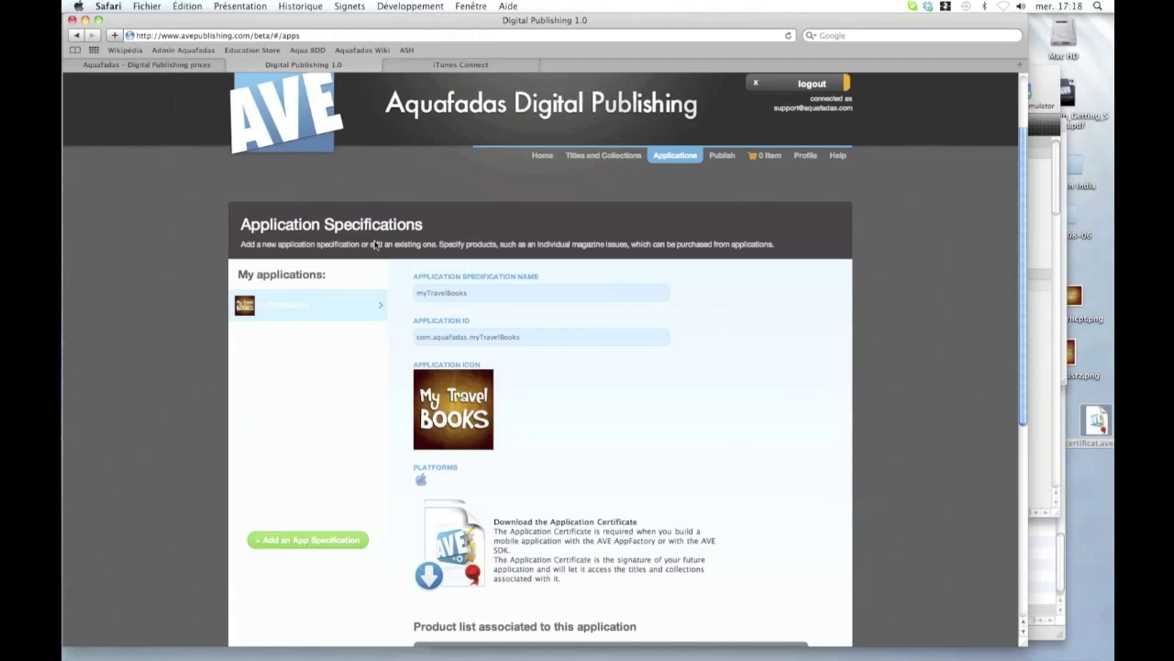
click(585, 165)
scroll(451, 364, down, 5)
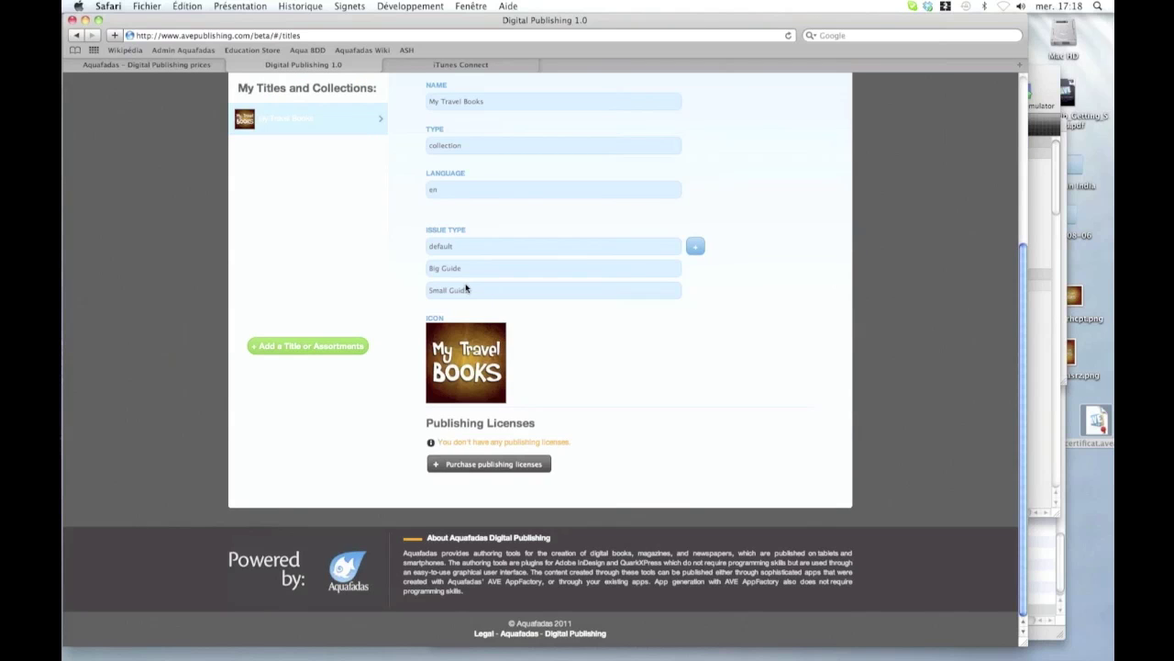
click(461, 71)
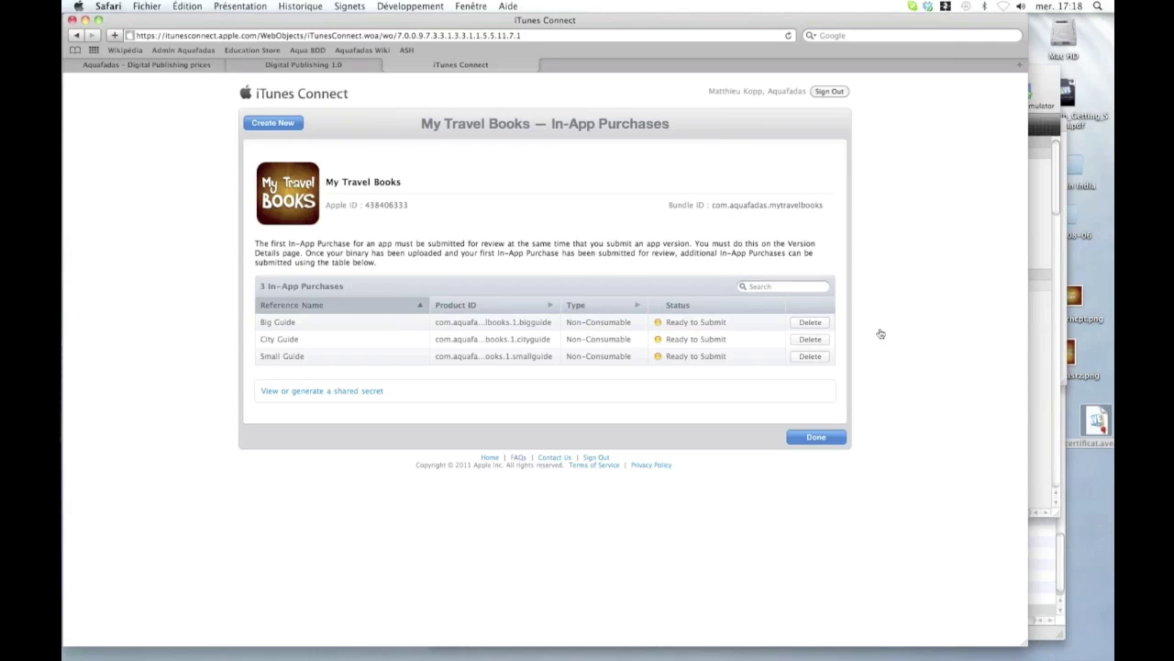
- Close the in-app purchases page back to the app summary and switch to AVE AppFactory
key(super+Tab)
click(820, 439)
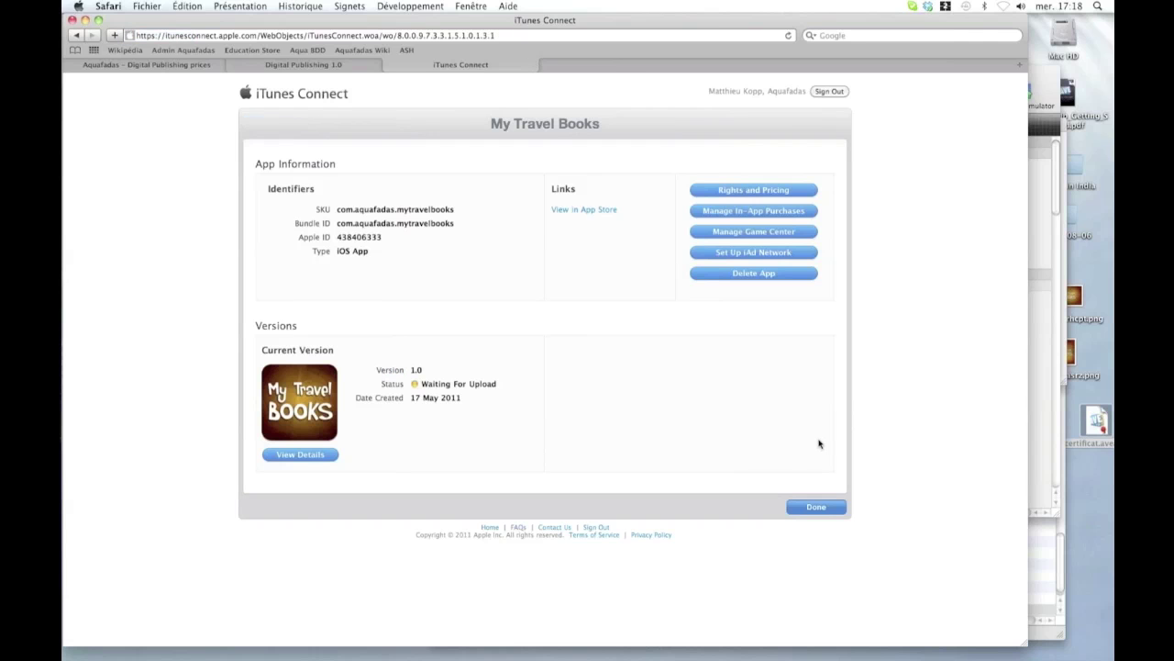
key(super+Tab)
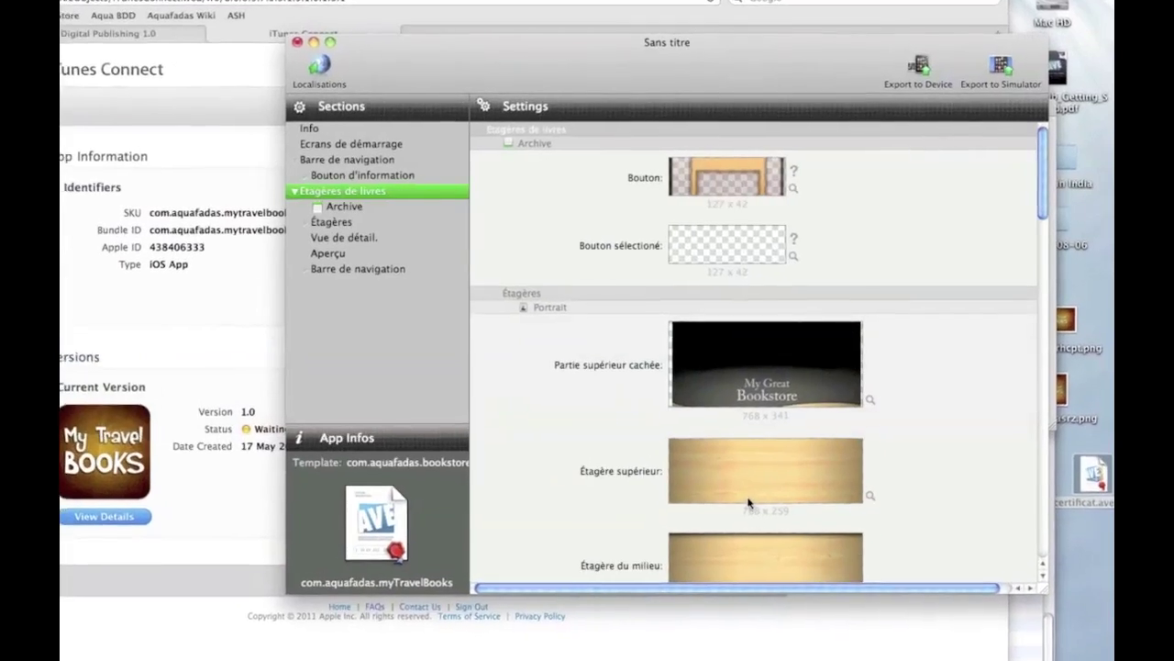
- Start the device export and settle on Release, filling in the Aquafadas App Generic profile and iPhone Developer certificate
click(902, 60)
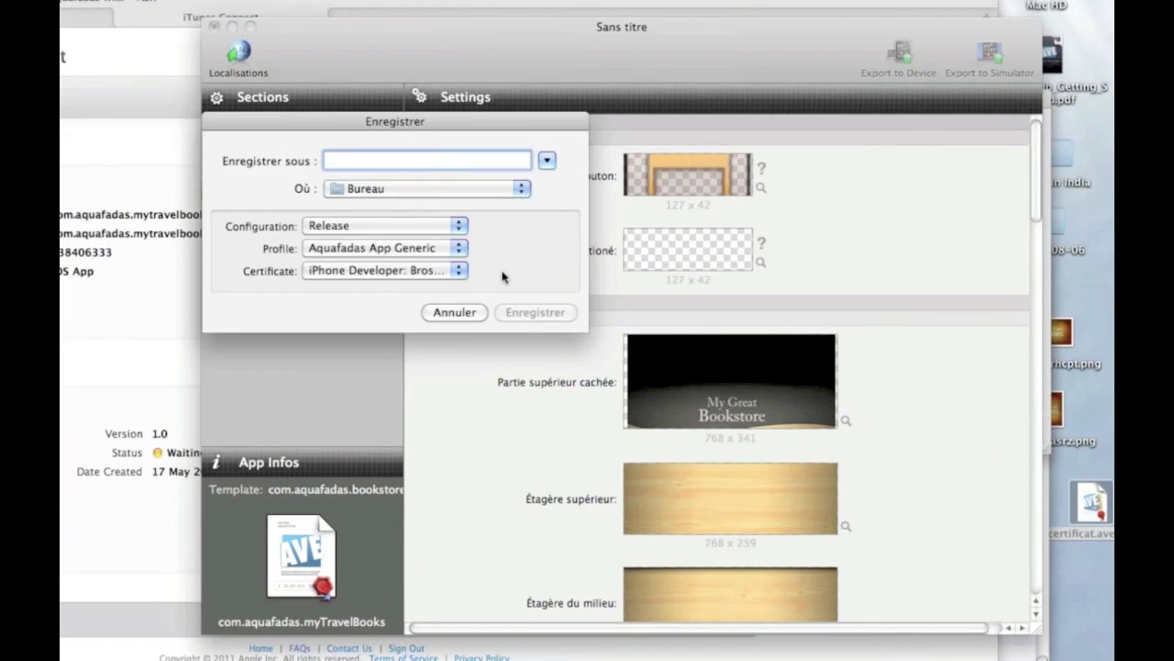
click(459, 232)
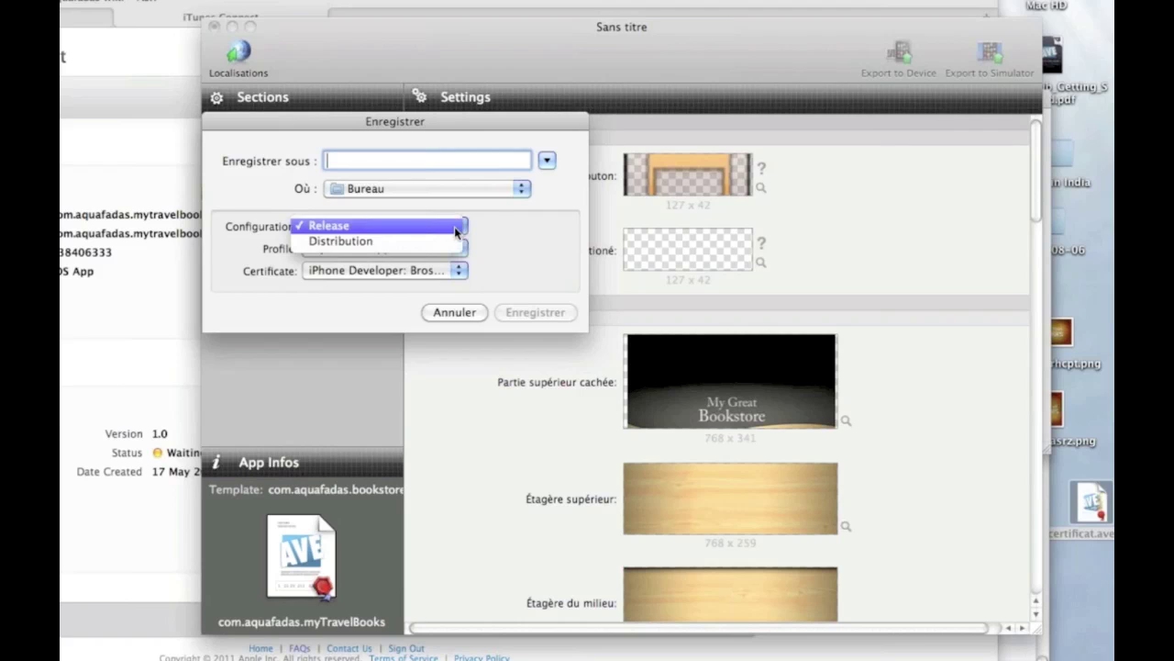
click(439, 244)
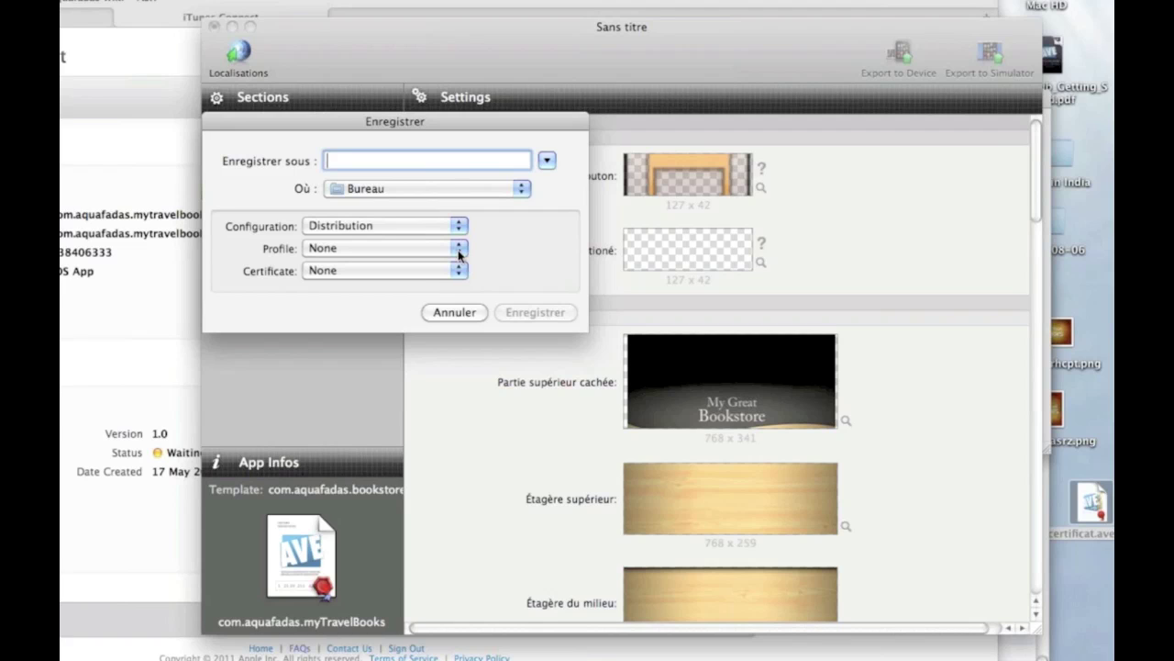
click(434, 252)
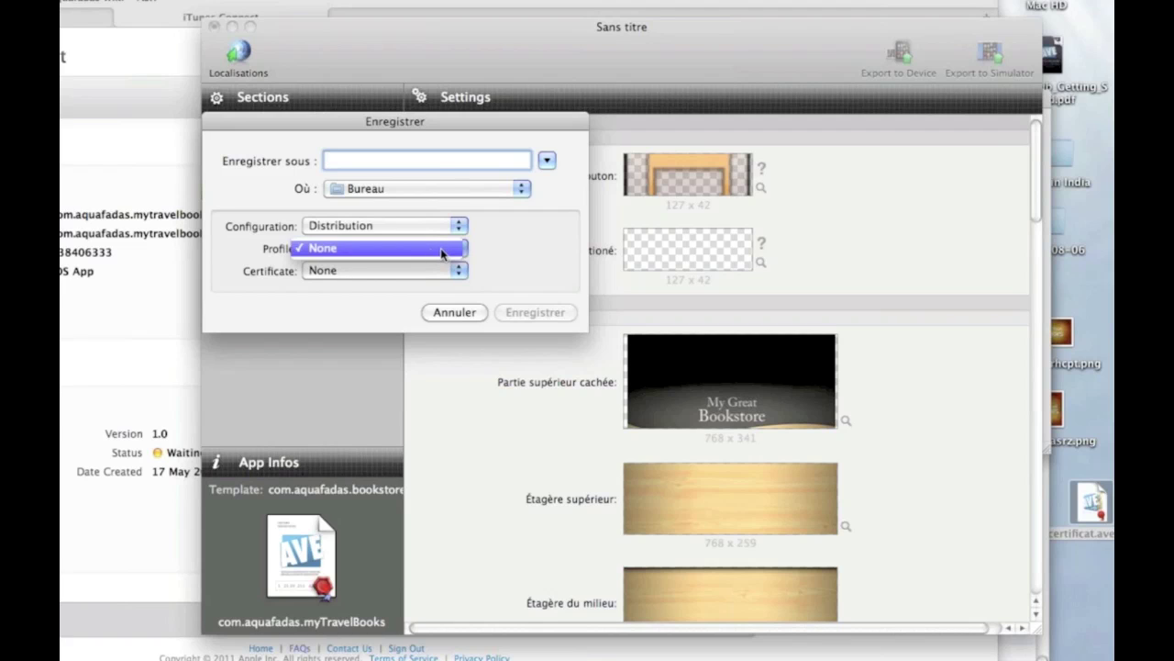
click(501, 258)
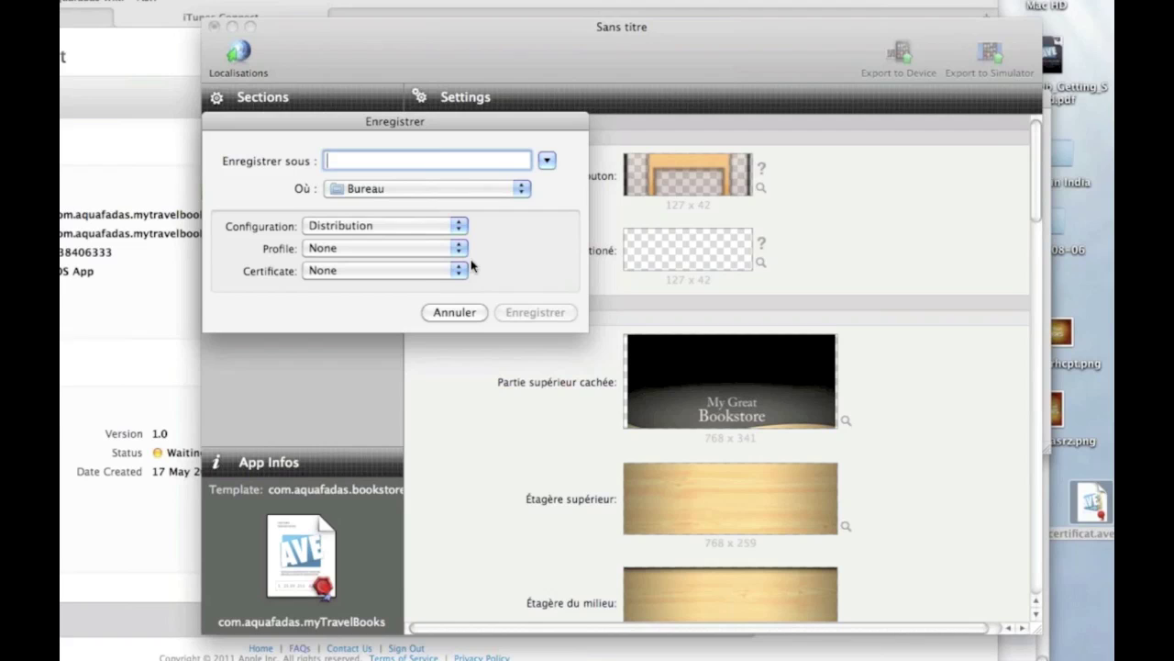
click(458, 227)
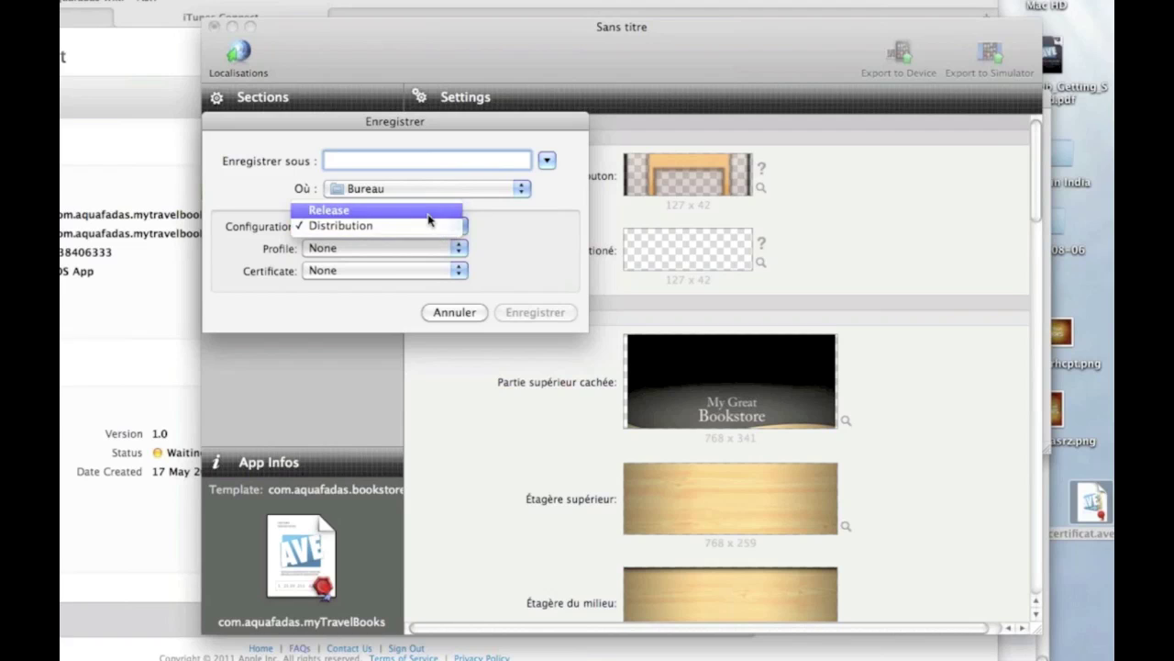
click(448, 210)
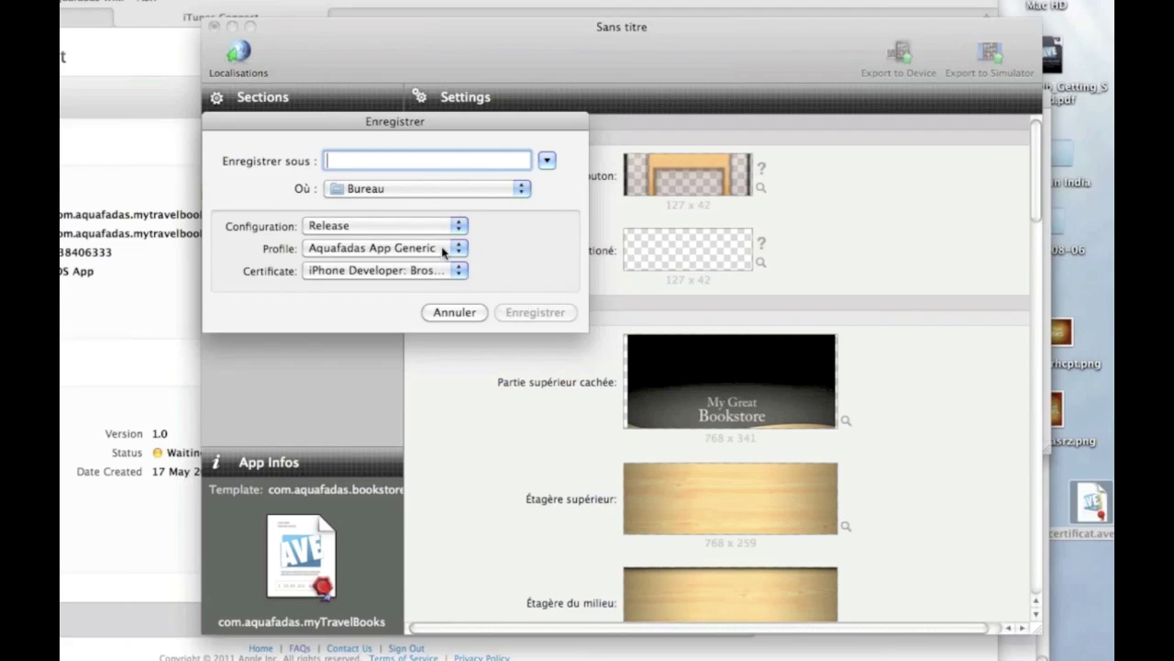
click(451, 229)
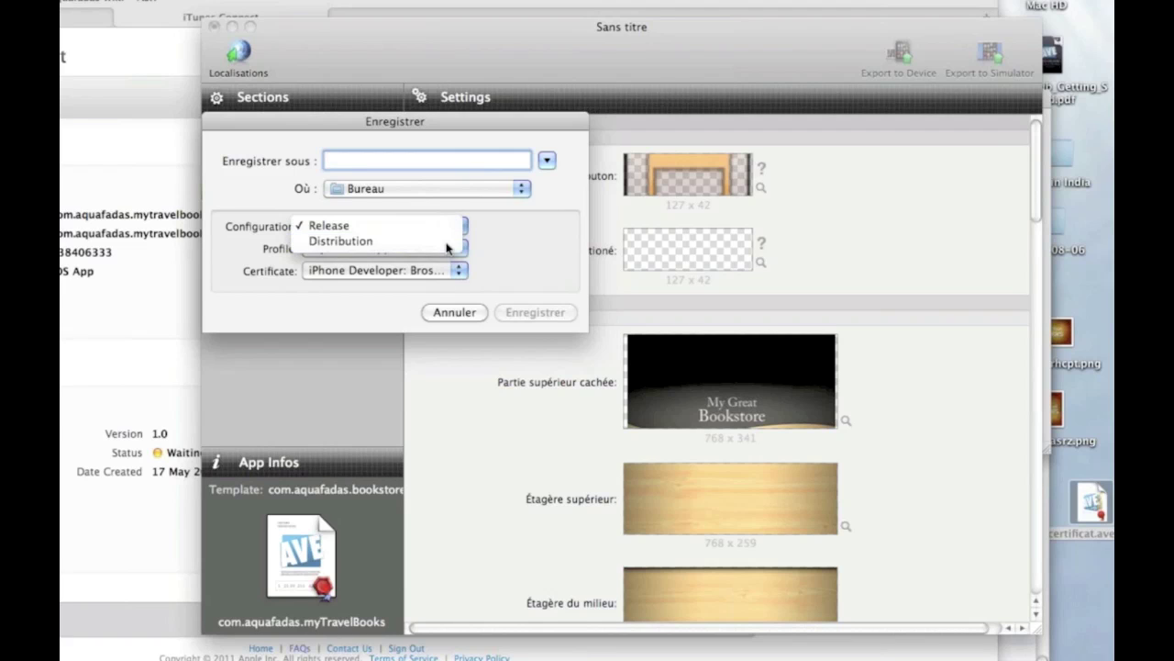
click(447, 242)
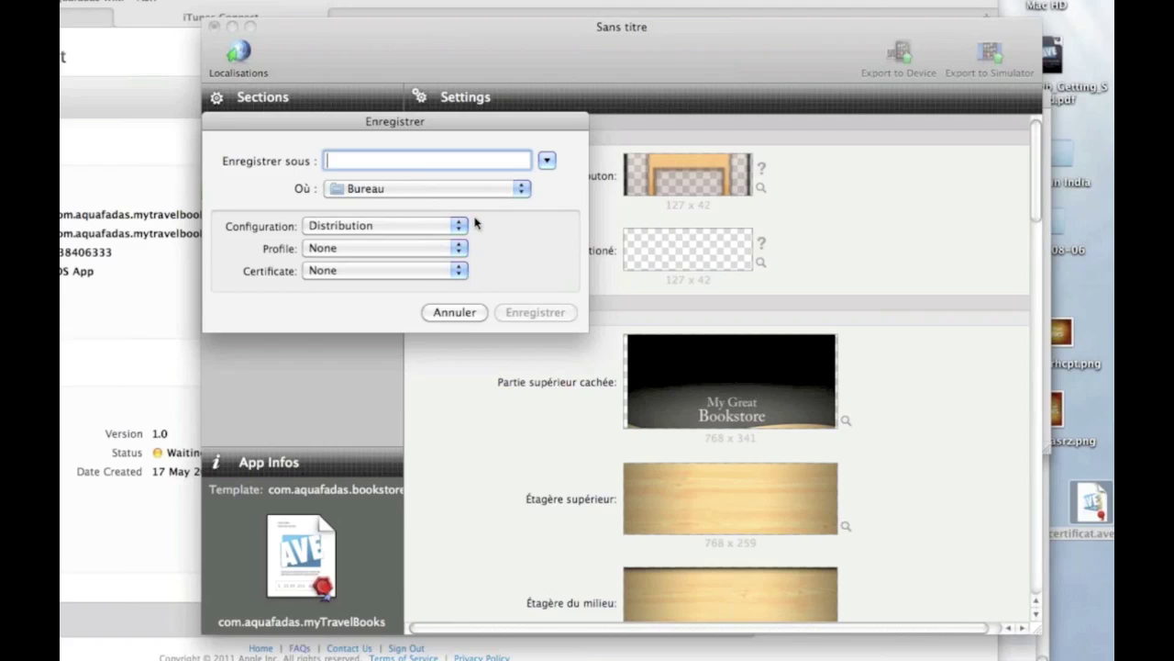
click(458, 226)
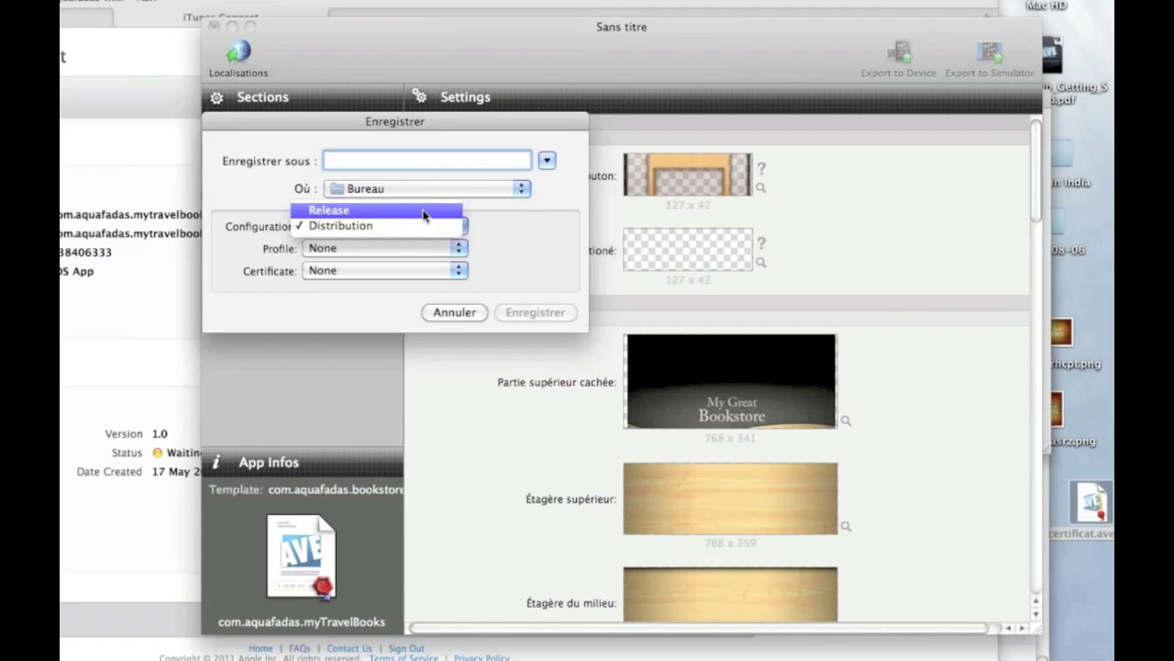
click(424, 211)
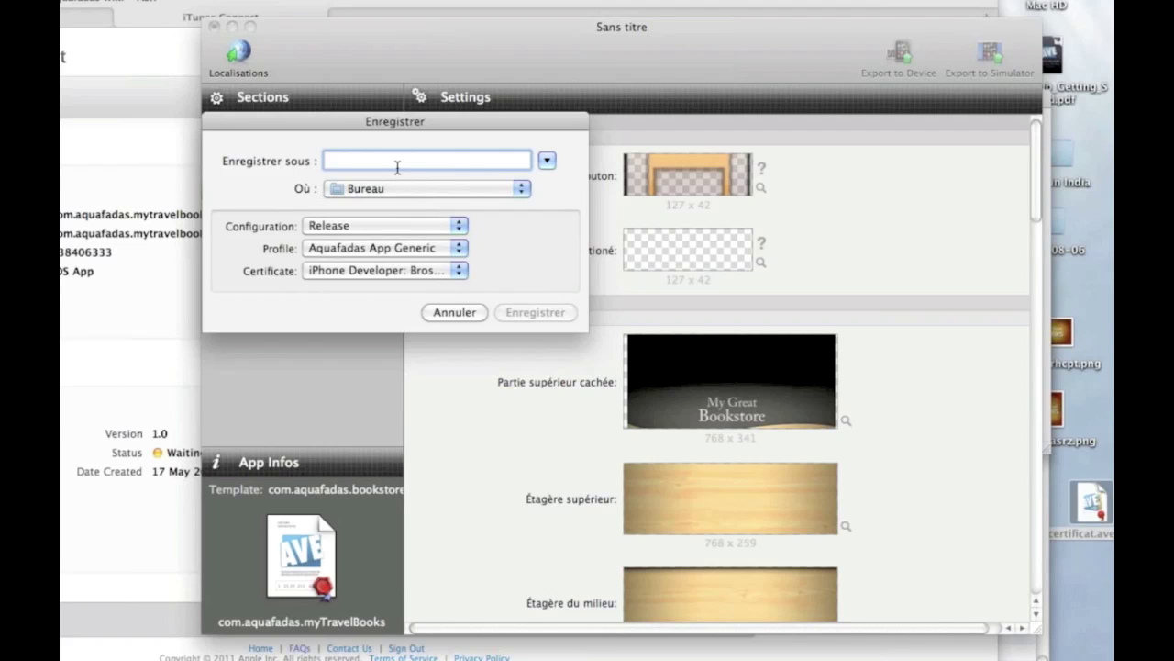
- Export the app as 'myTravelBooks' to the desktop and reposition the resulting folder
text(myT)
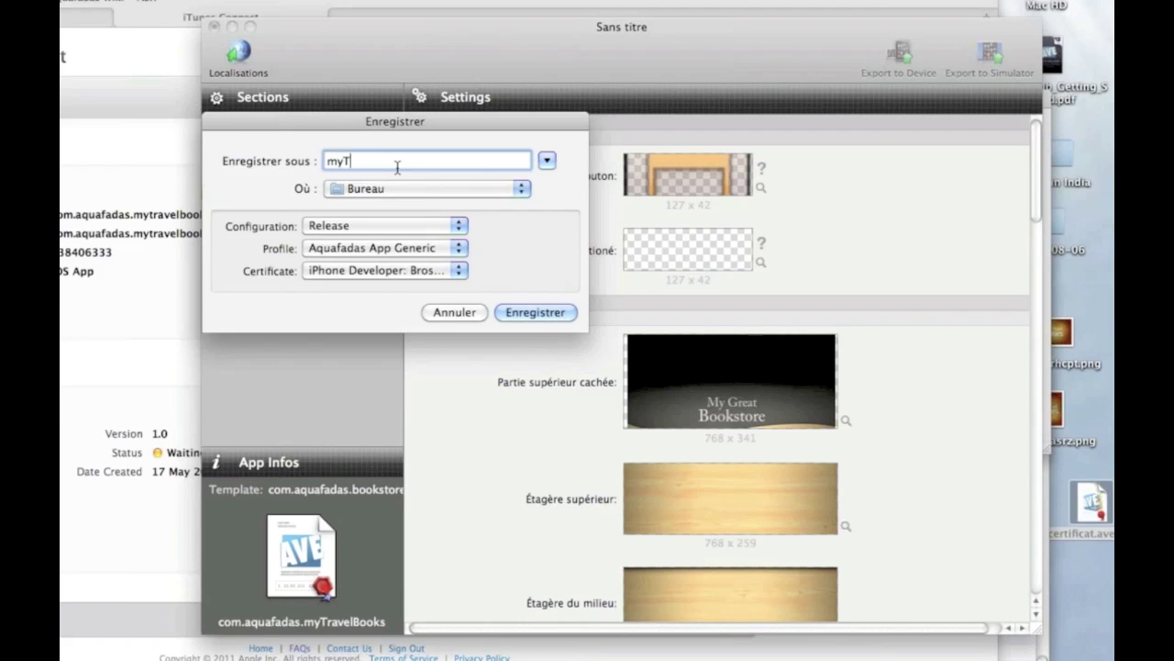
text(ra)
text(vel)
text(Boo)
key(BackSpace)
text(oks)
click(510, 313)
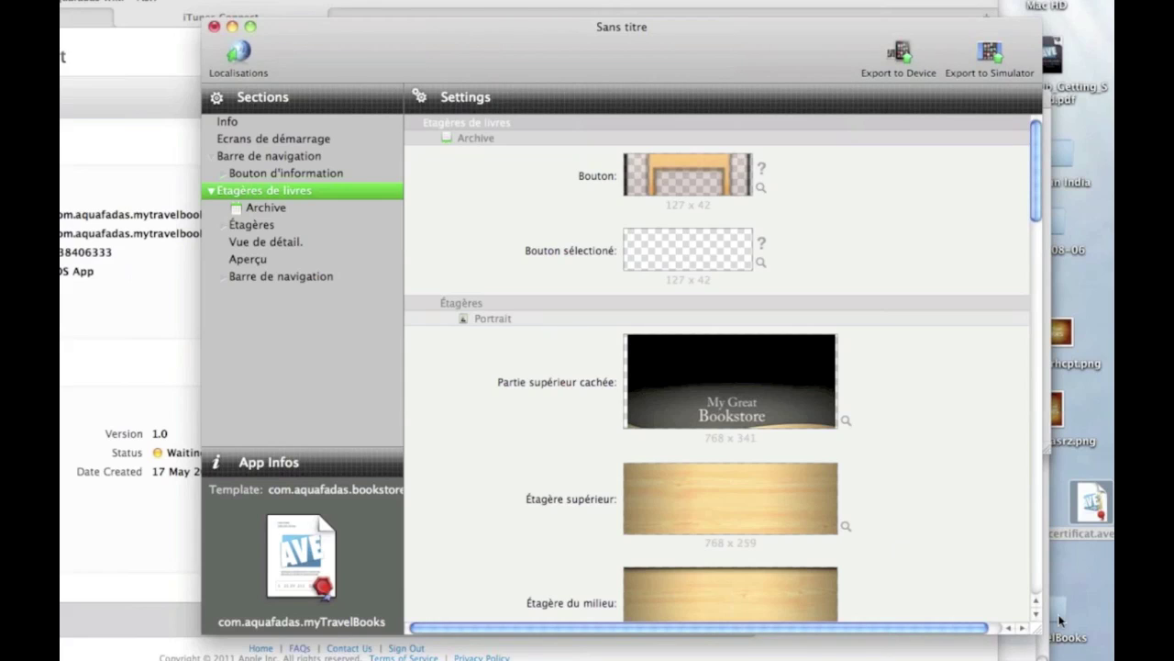
drag(1060, 626, 1085, 609)
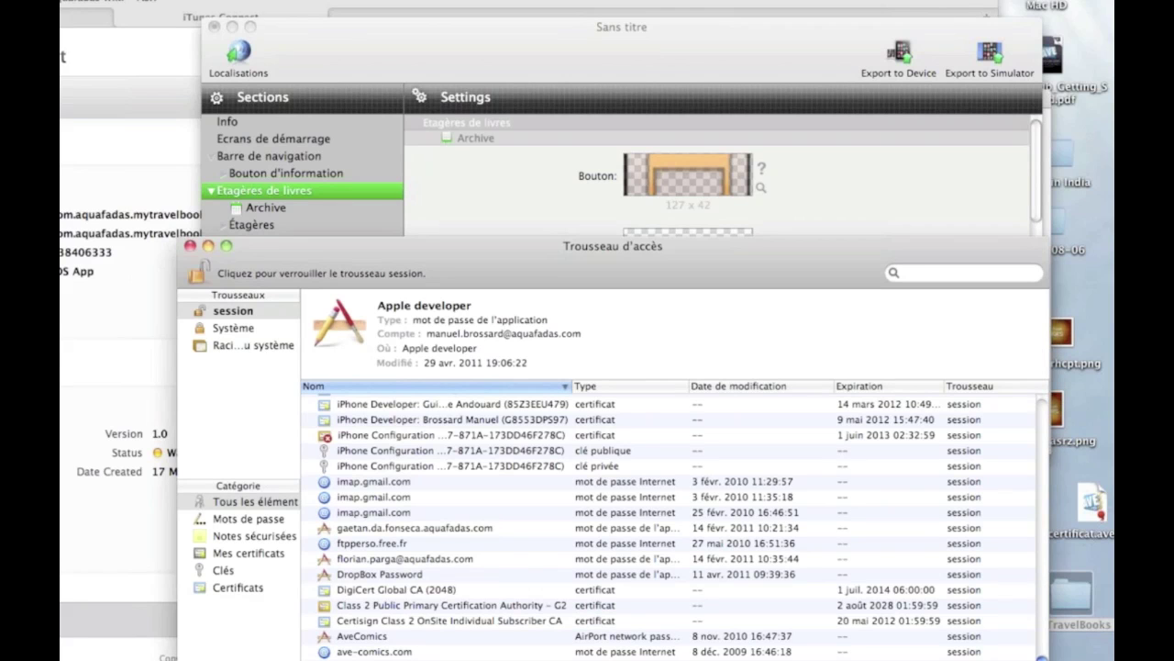
- Open the desktop myTravelBooks folder to reveal MyGreatBookstore.ipa (17,1 Mo)
double_click(1082, 600)
drag(832, 114, 941, 124)
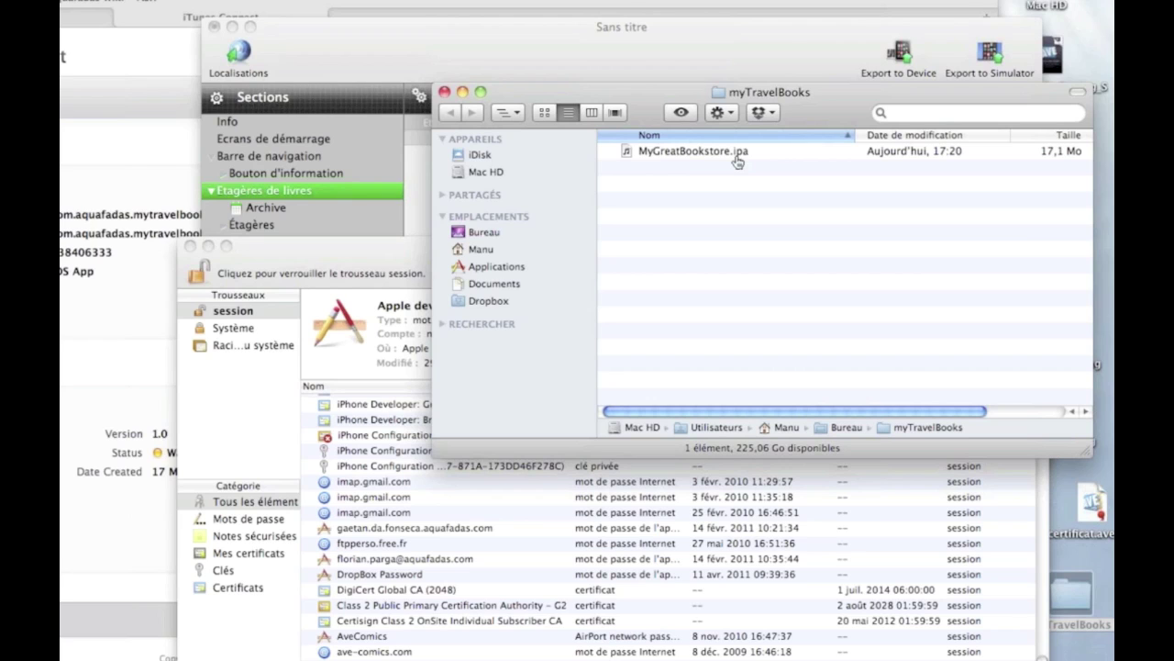
key(super+Tab)
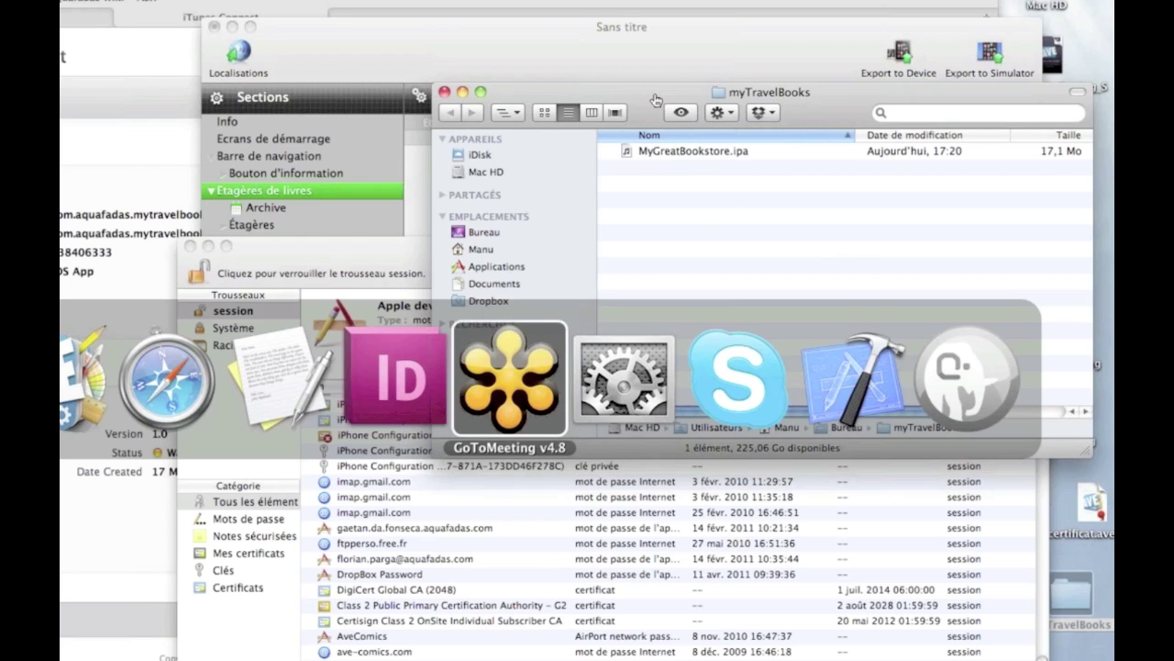
key(Escape)
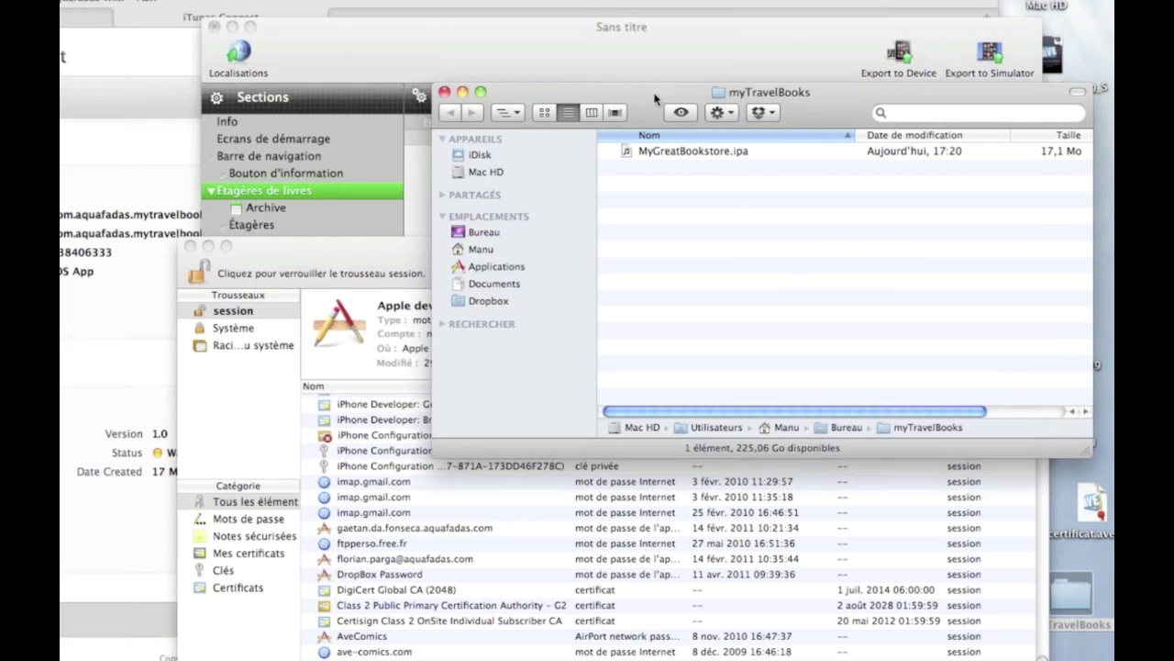
- Launch Application Loader from Mac HD's Developer > Applications > Utilities folder and move its window aside
click(477, 173)
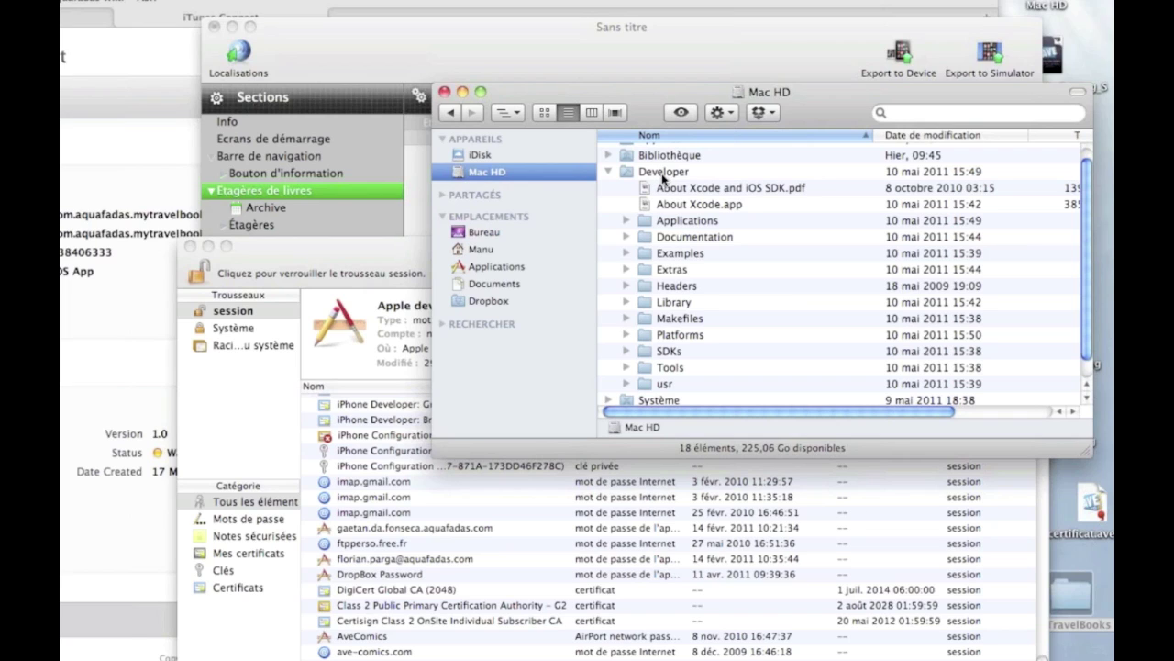
double_click(645, 225)
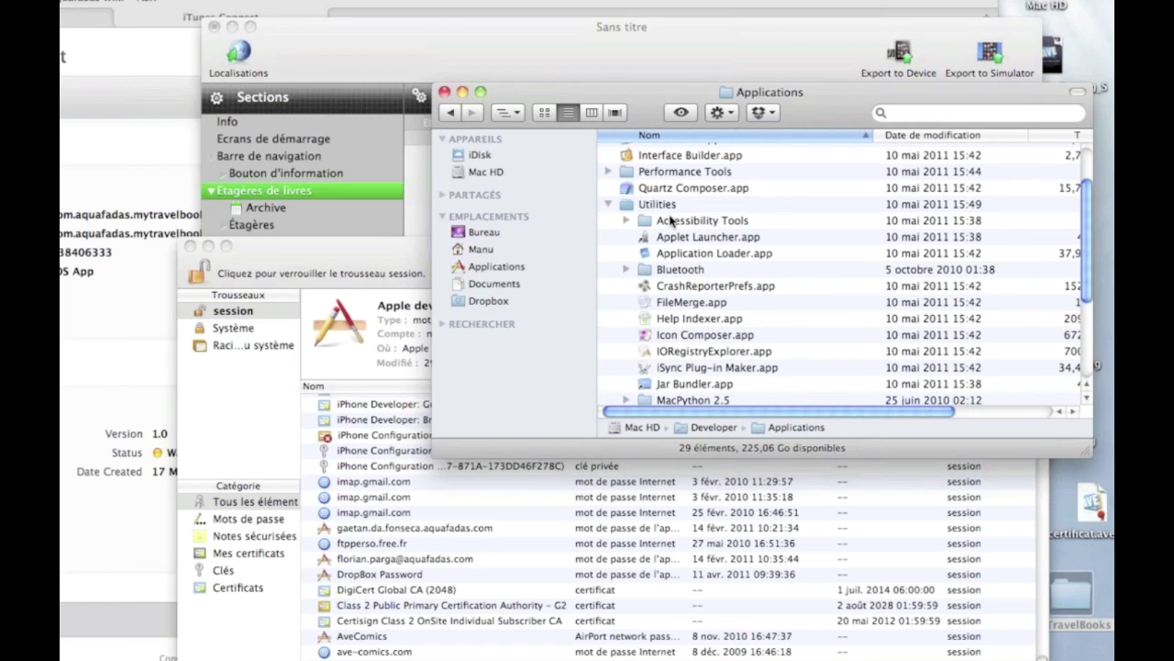
scroll(693, 229, down, 2)
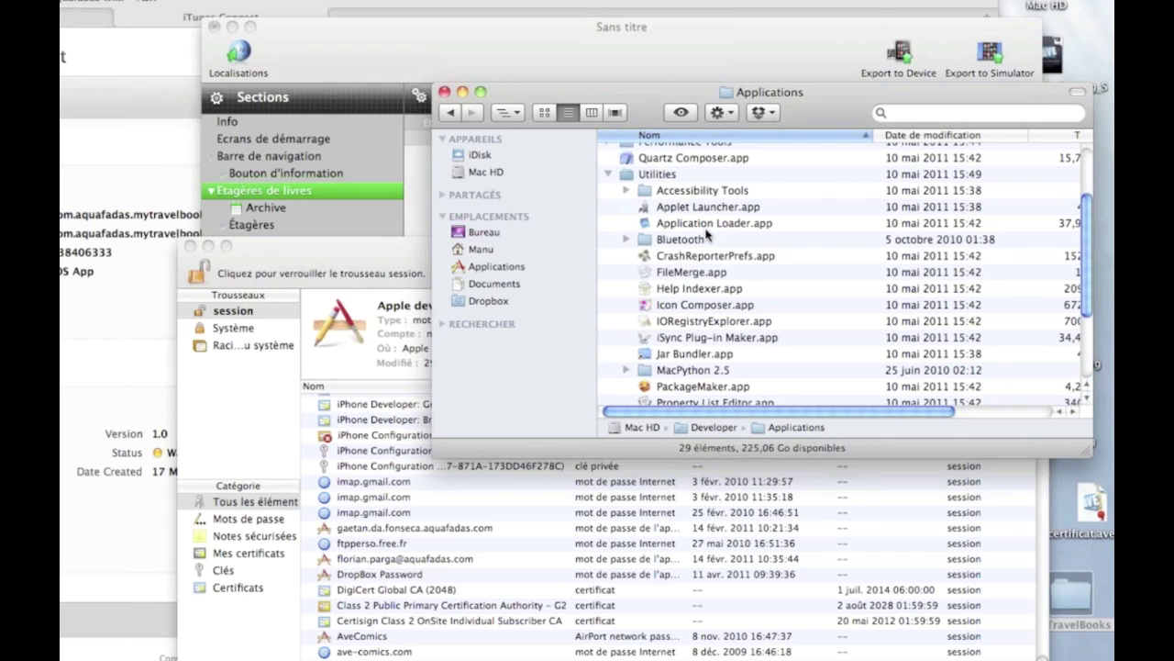
click(707, 229)
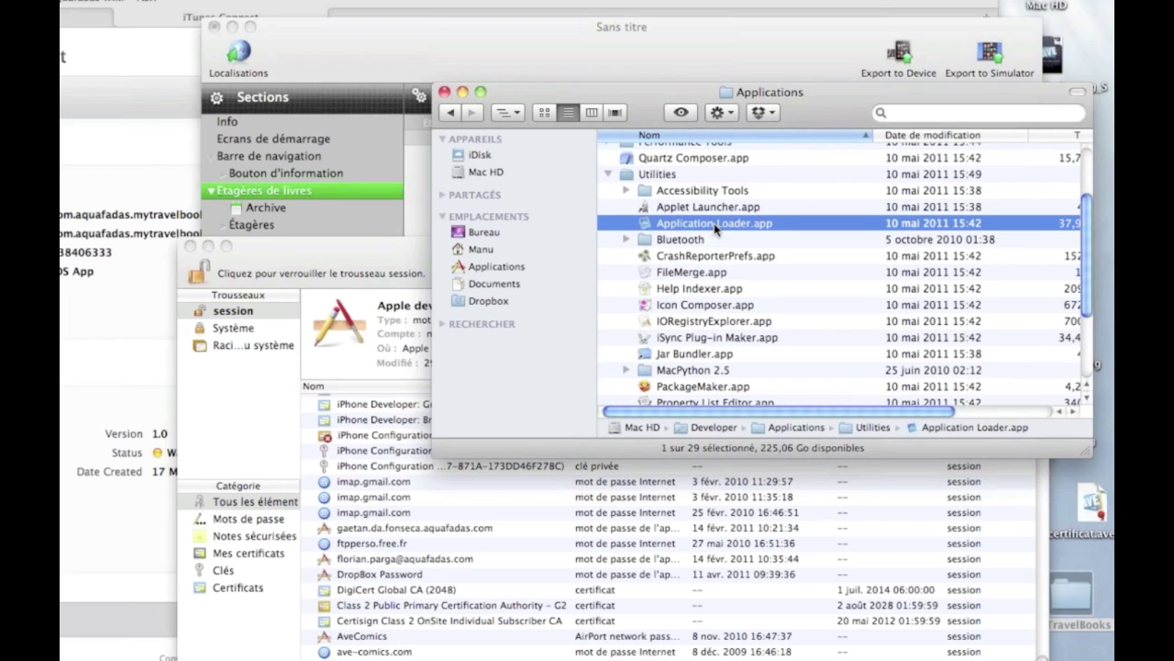
double_click(715, 226)
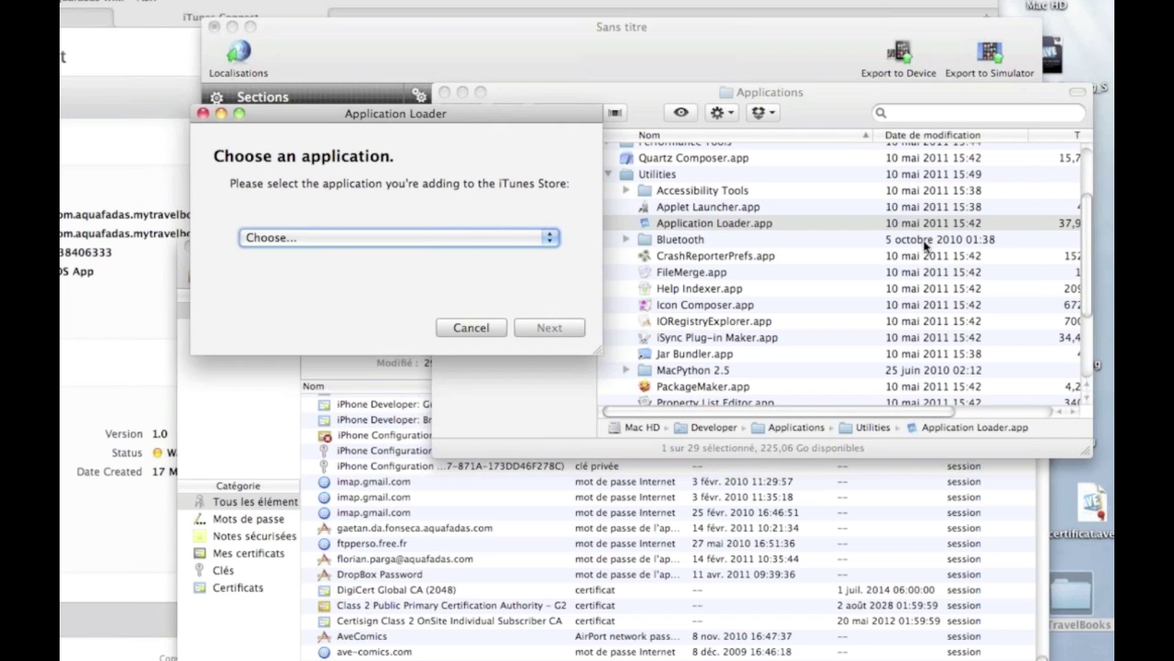
drag(497, 110, 949, 259)
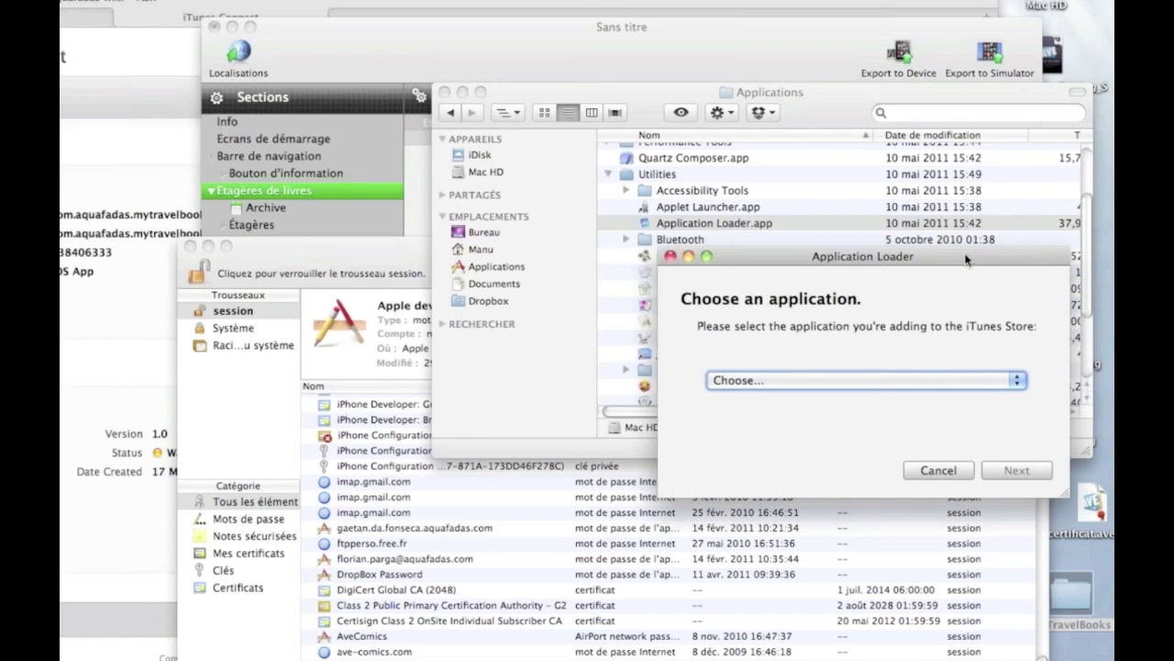
- Choose My Travel Books 1.0 as the iOS app and confirm it was tested on iOS 4
click(1019, 382)
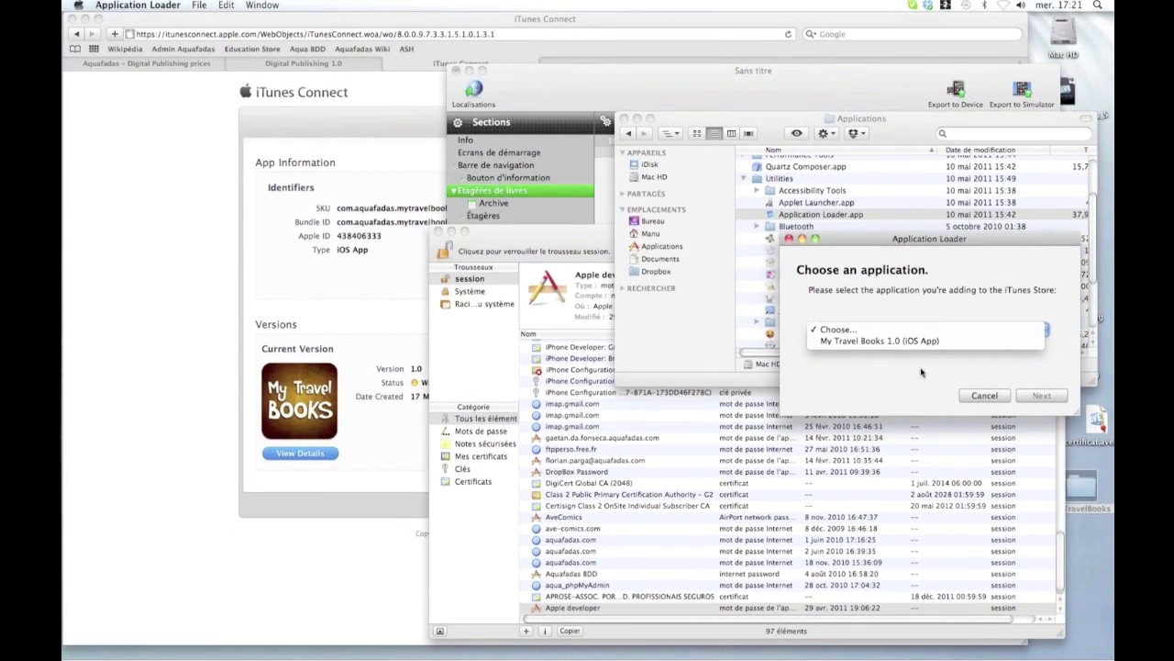
click(922, 371)
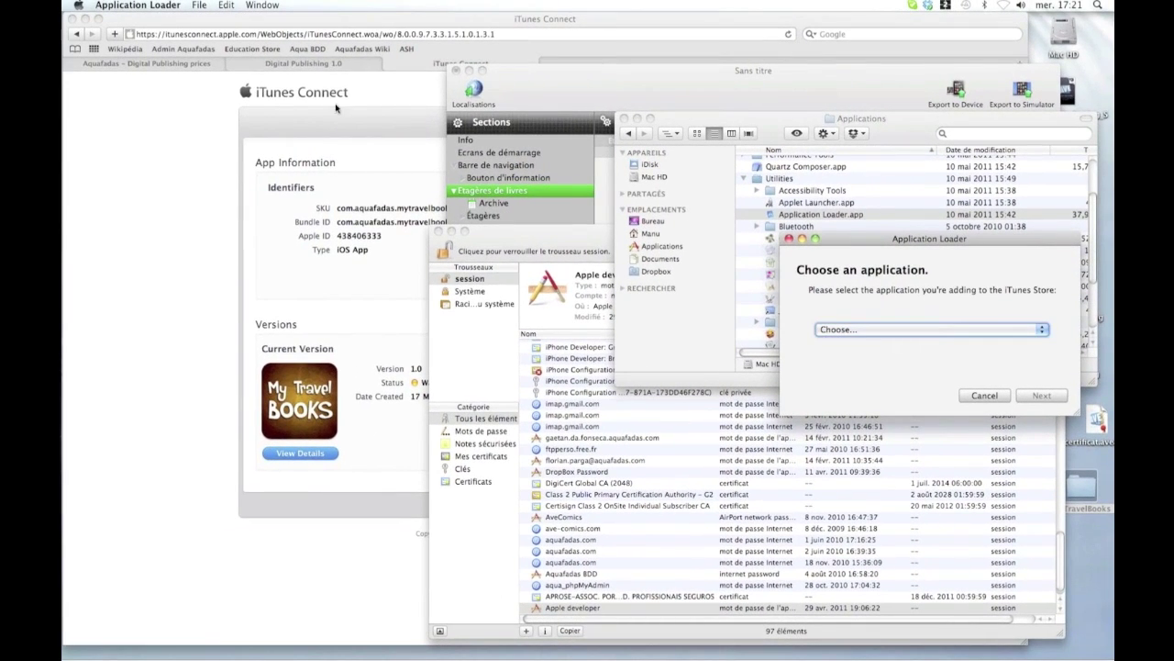
click(154, 144)
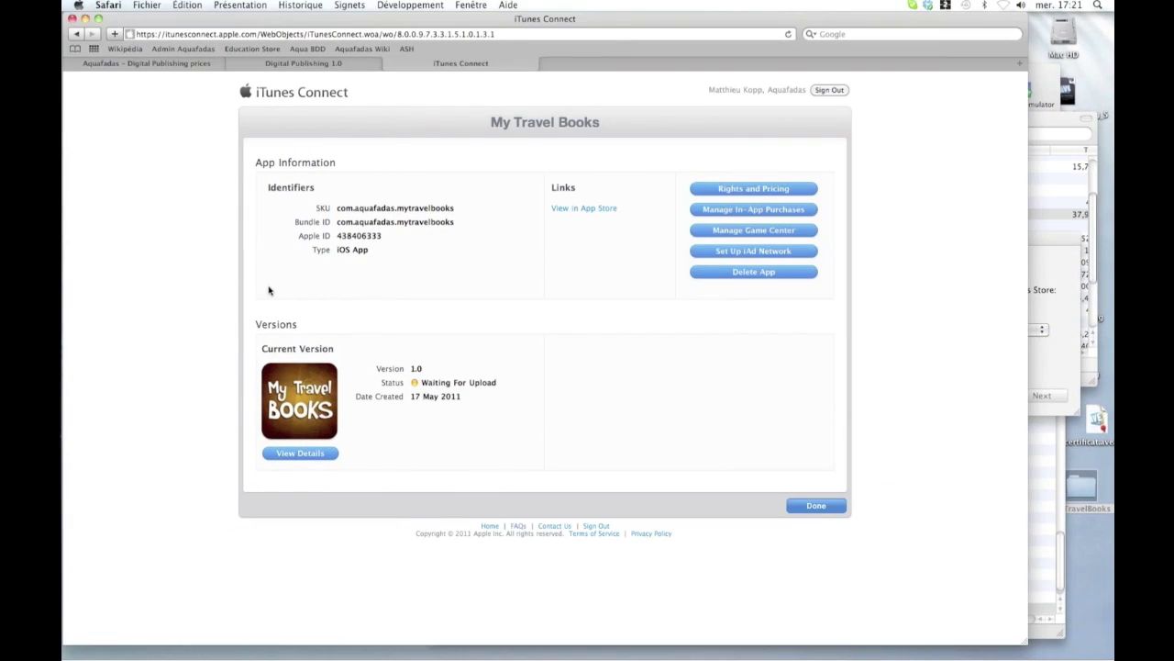
click(1037, 292)
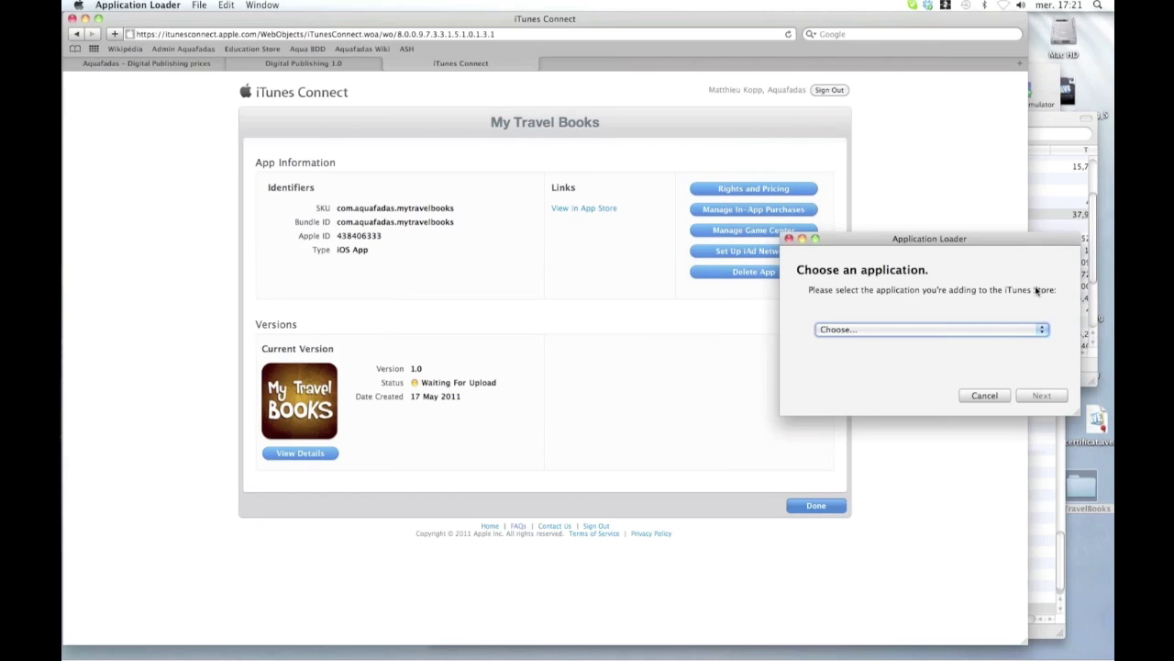
click(895, 330)
click(895, 340)
click(1052, 400)
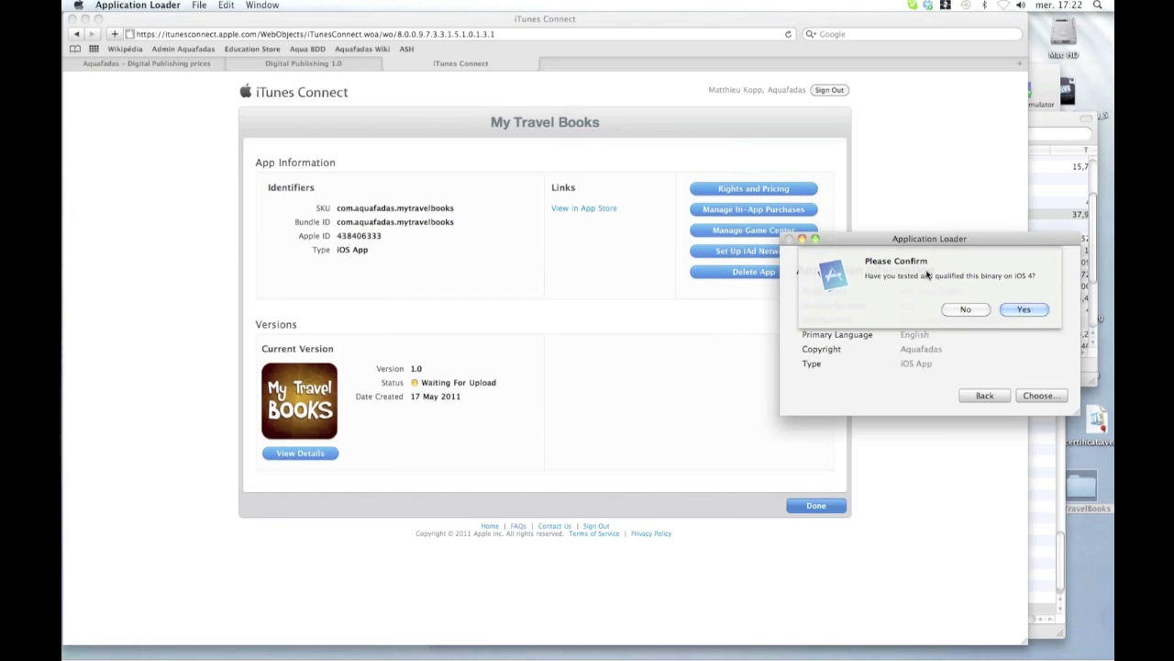
click(1023, 310)
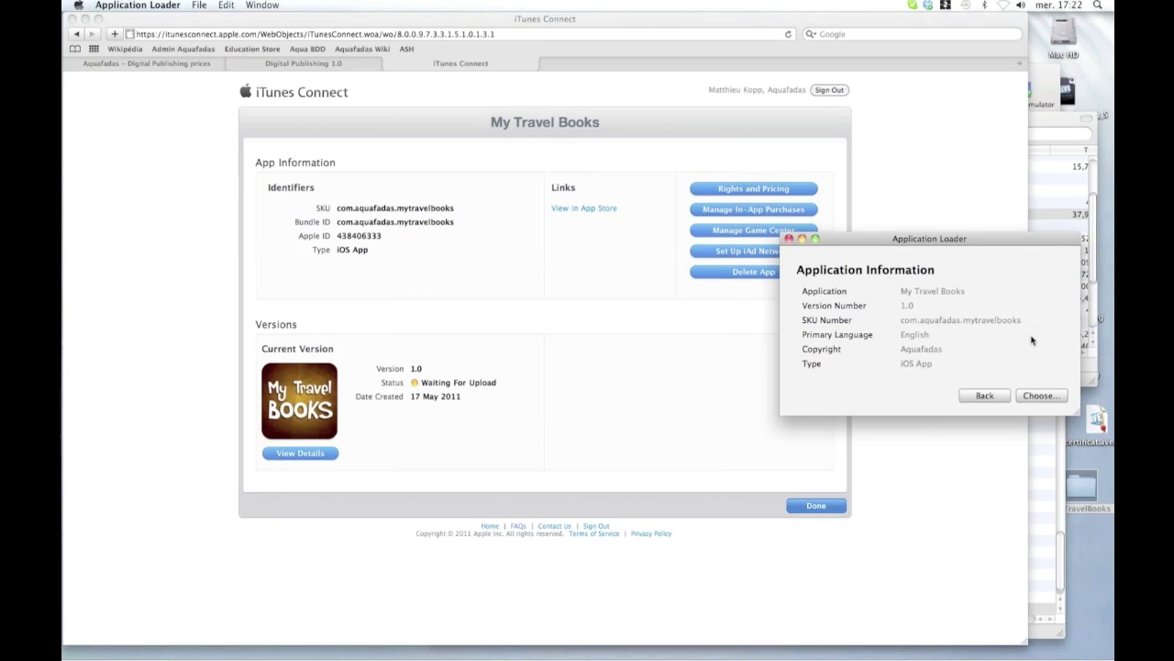
- Browse to the desktop's myTravelBooks folder and select MyGreatBookstore.ipa as the binary
click(1051, 399)
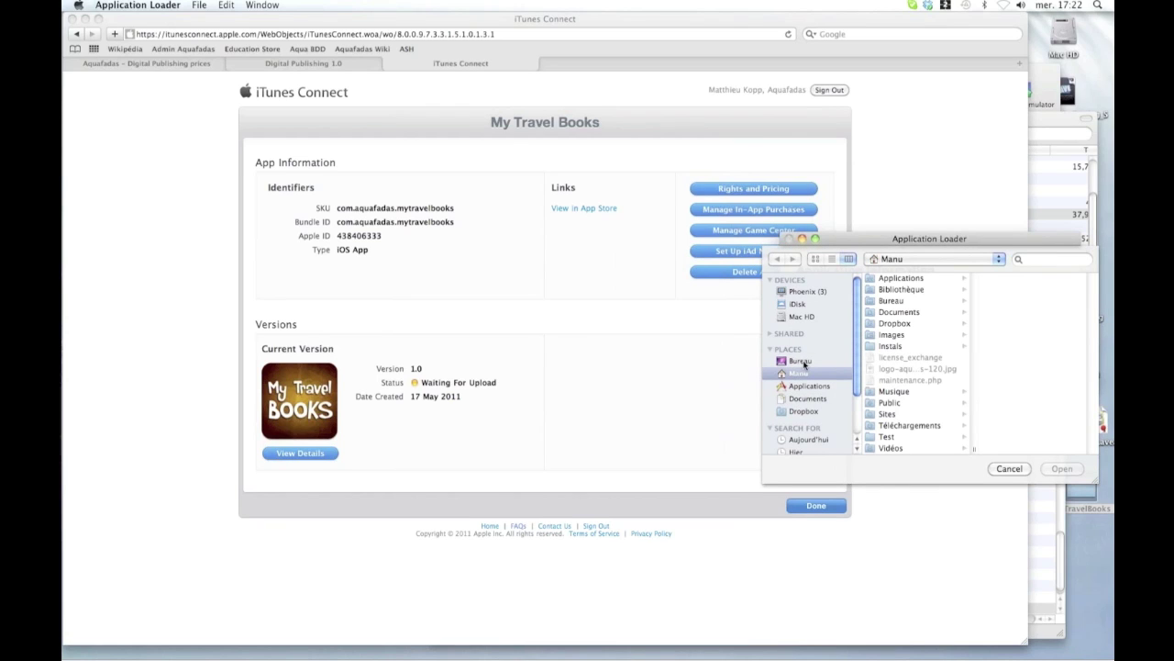
click(800, 360)
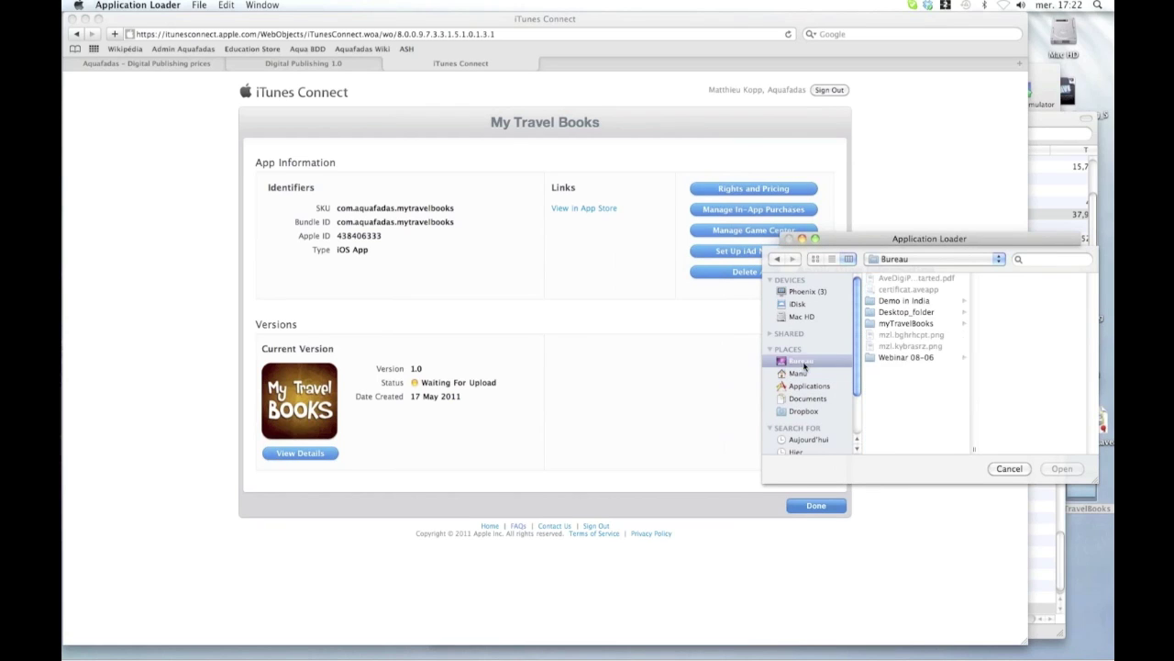
click(924, 325)
click(1026, 278)
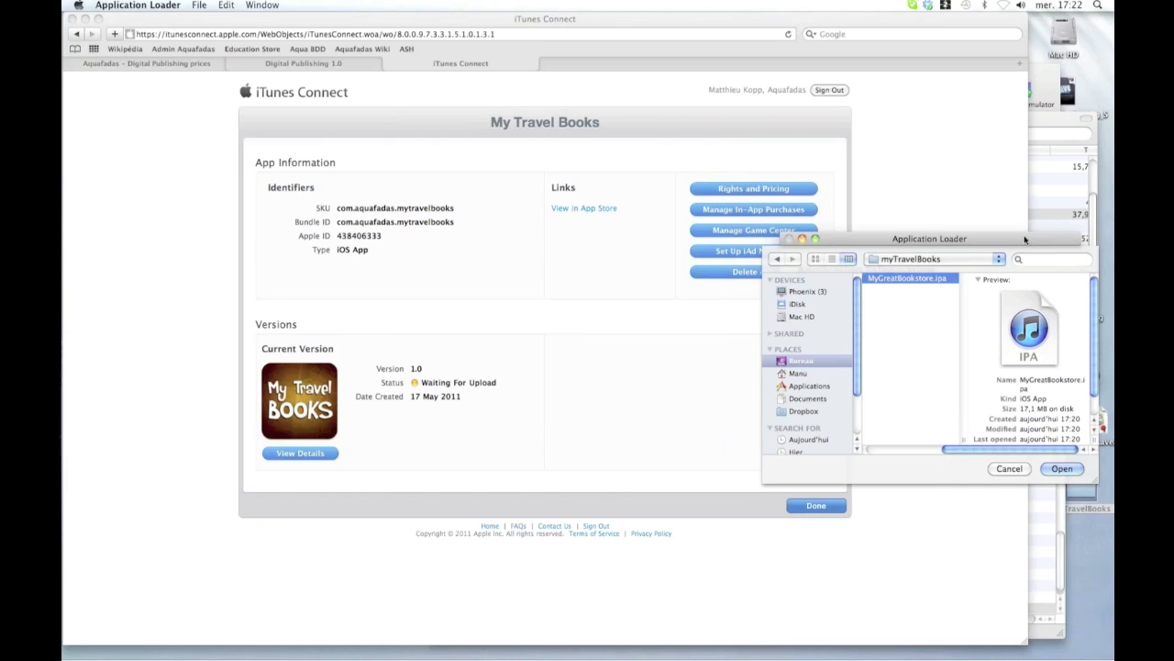
mouse_move(1024, 239)
mouse_down()
mouse_move(1008, 241)
mouse_move(1012, 228)
mouse_up()
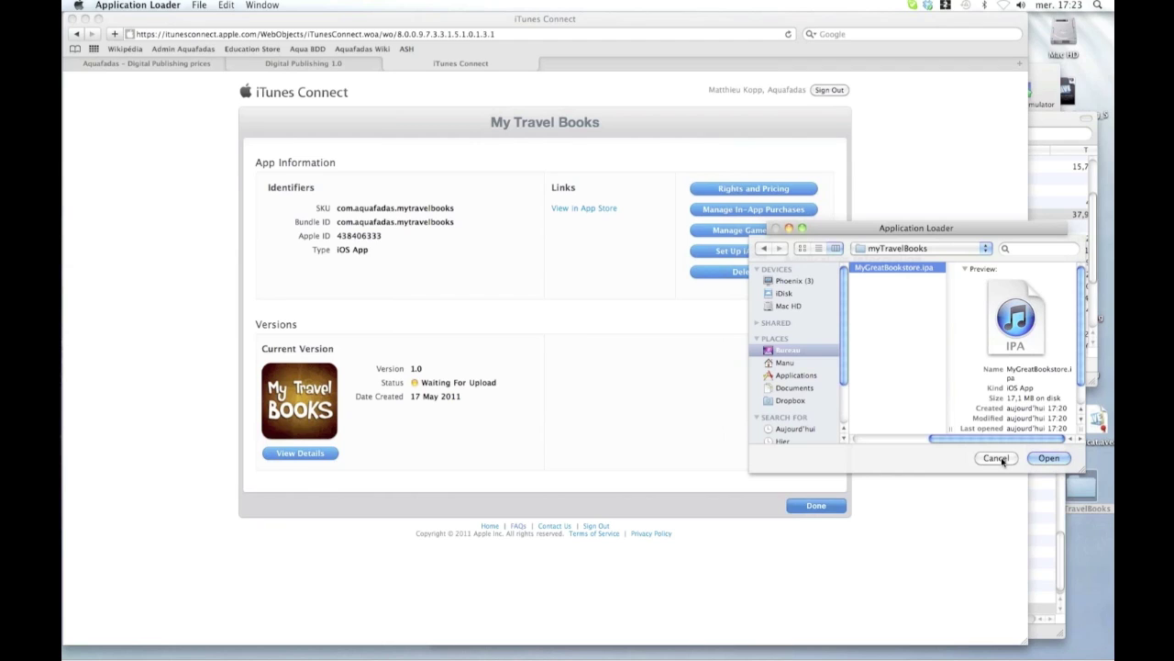
- Cancel the binary chooser without uploading and return to the AVE portal page
click(995, 461)
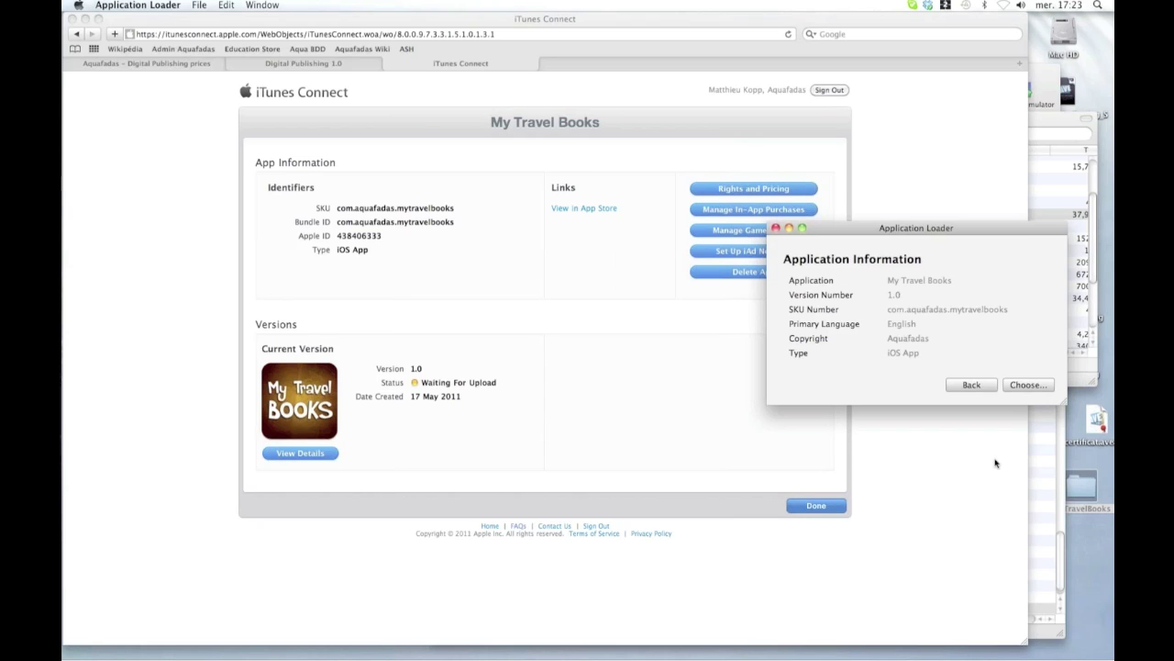
click(295, 66)
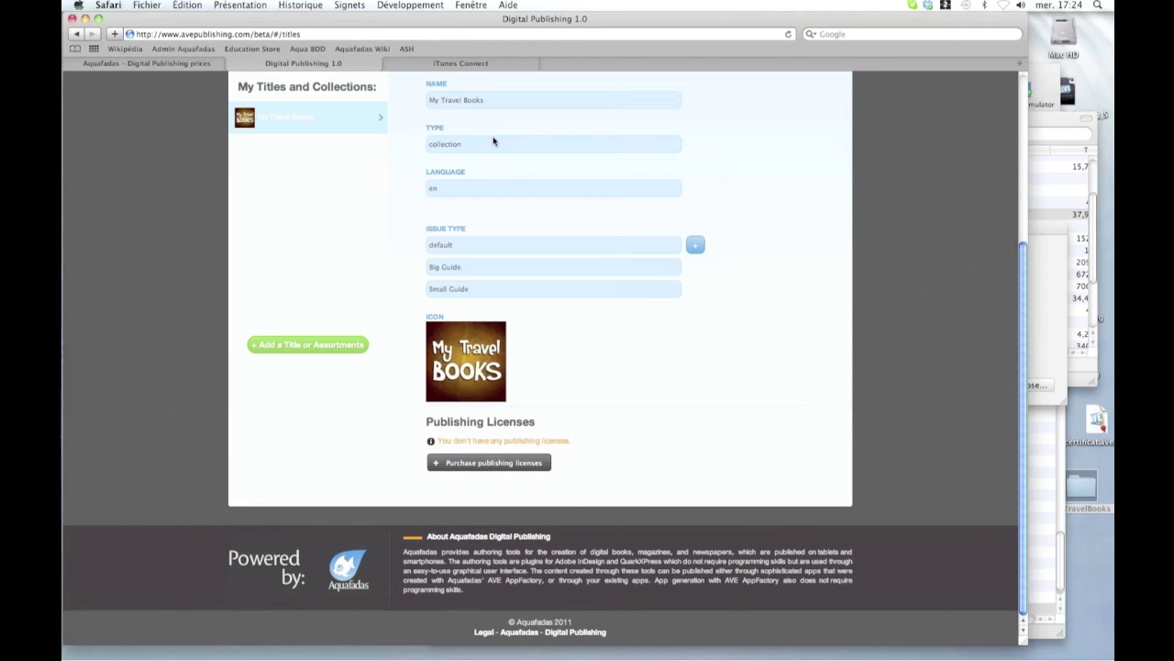
- Open the myTravelBooks application specifications and scroll to its Atacama Travel Guide product list
scroll(534, 197, up, 5)
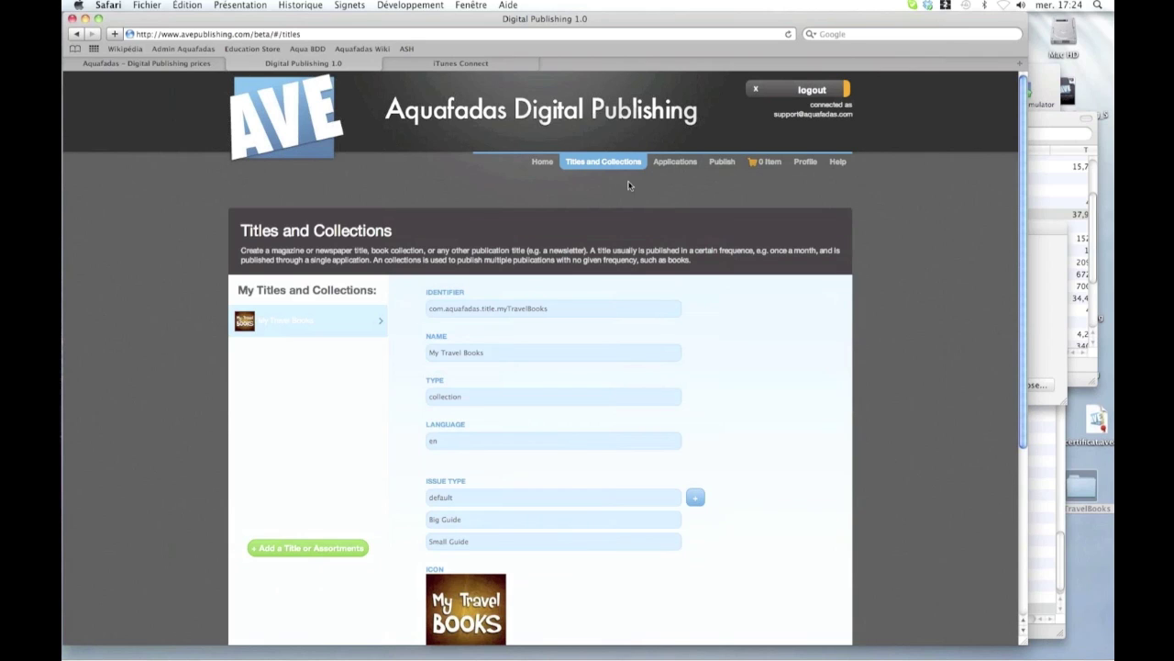
click(663, 163)
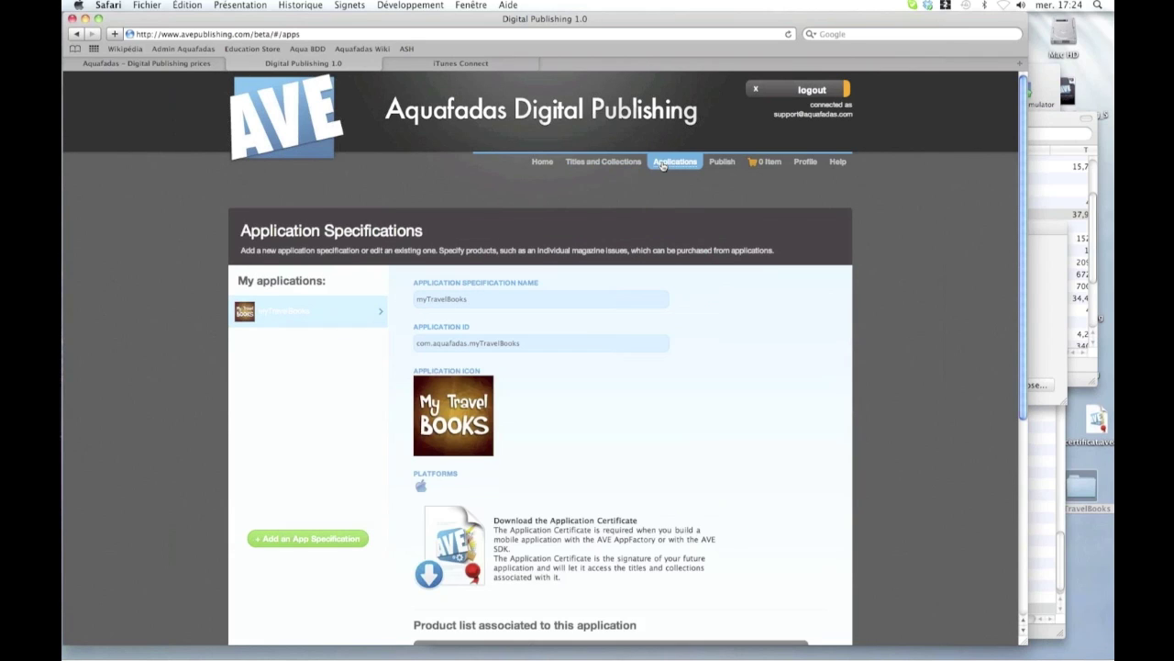
scroll(508, 296, down, 5)
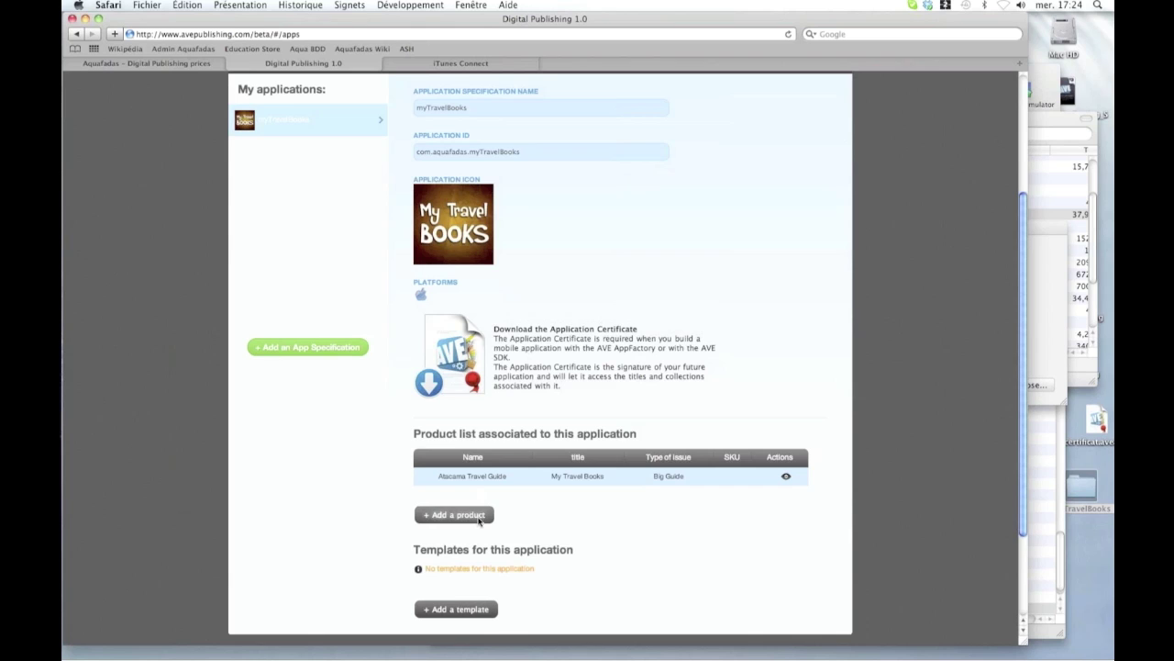
- Go to the My Travel Books page in iTunes Connect and open Manage In-App Purchases
click(446, 63)
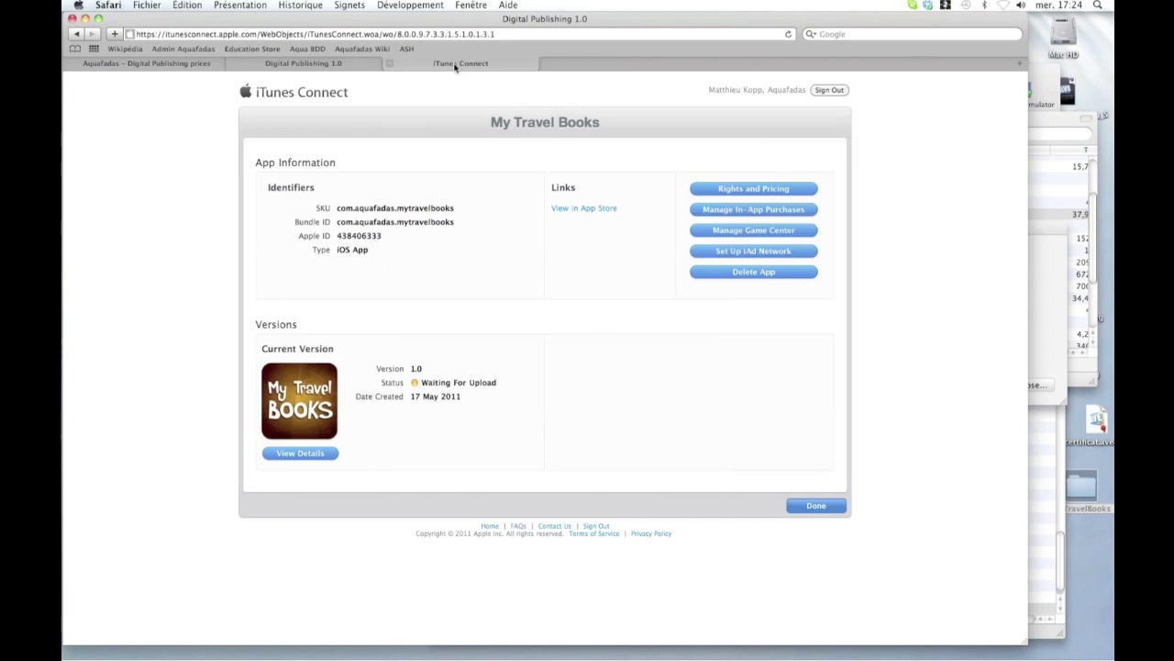
click(756, 211)
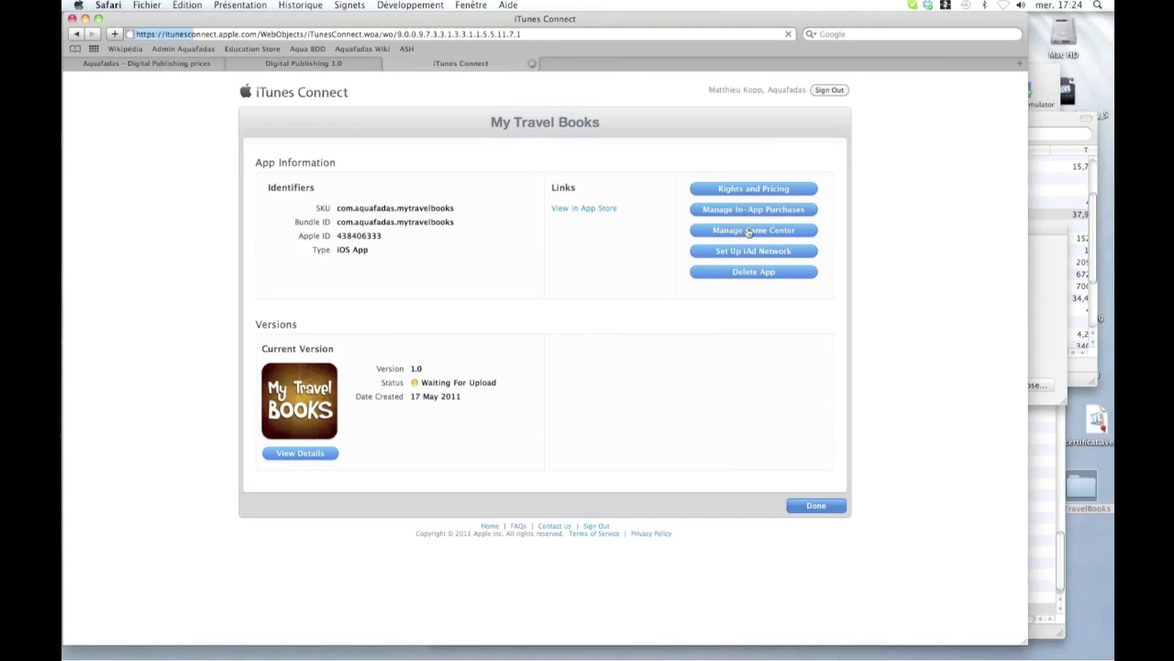